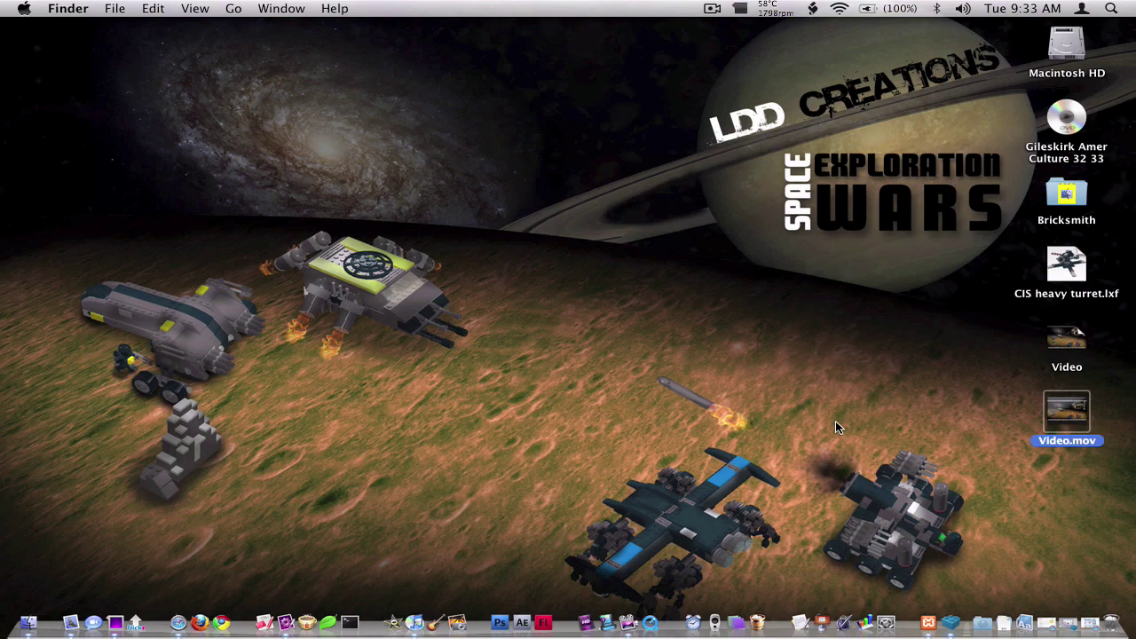
View the LEGO Digital Designer website at ldd.lego.com and close the browser window.
{"action": "left_click", "coordinate": [1085, 631]}
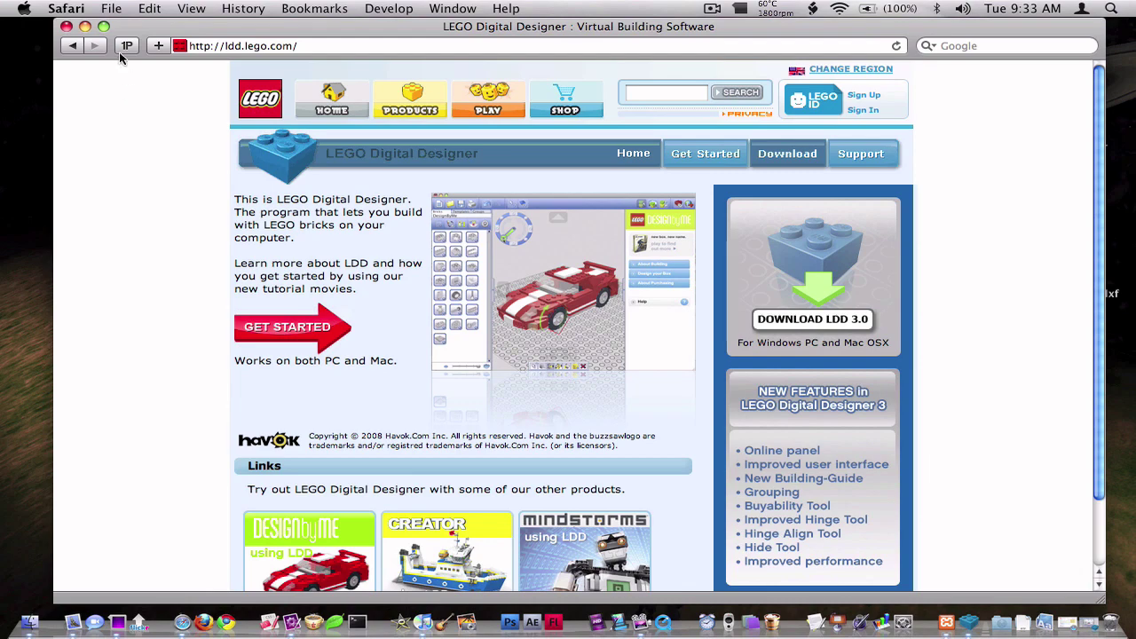
{"action": "left_click", "coordinate": [67, 26]}
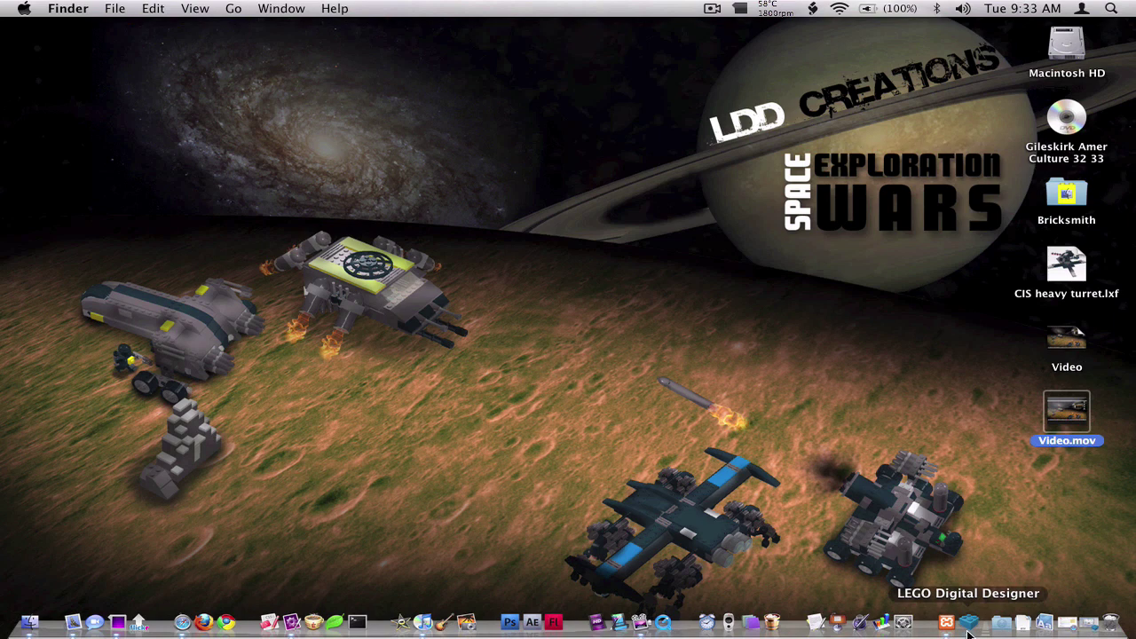
Launch LEGO Digital Designer, look through the Design byME starter models, and start a free build.
{"action": "left_click", "coordinate": [969, 624]}
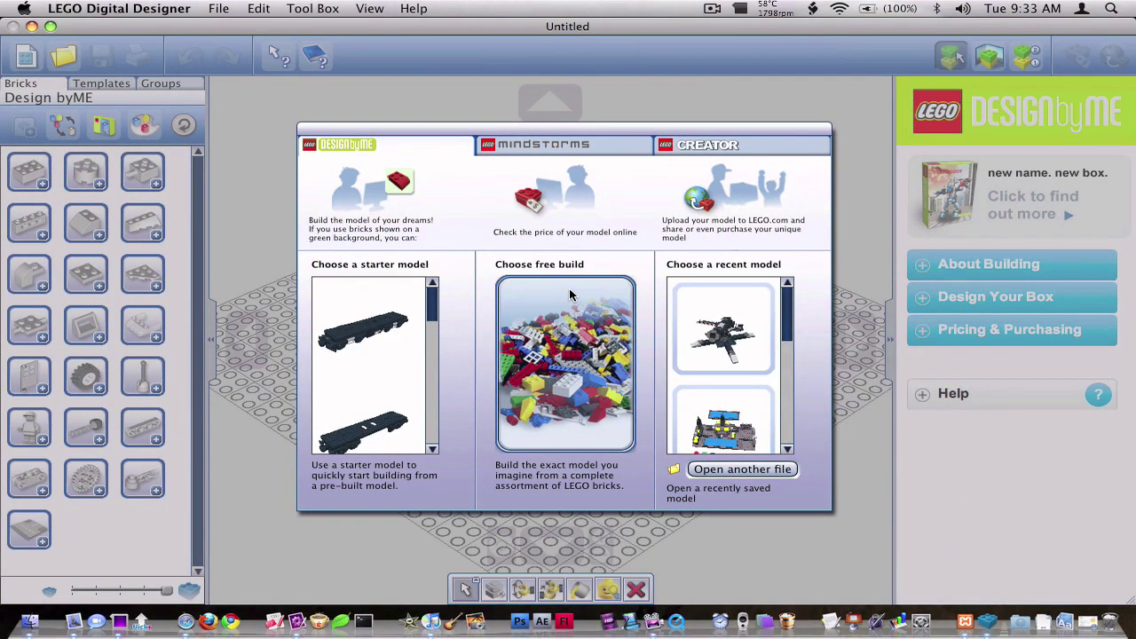
{"action": "scroll", "coordinate": [434, 313], "scroll_direction": "down", "scroll_amount": 1}
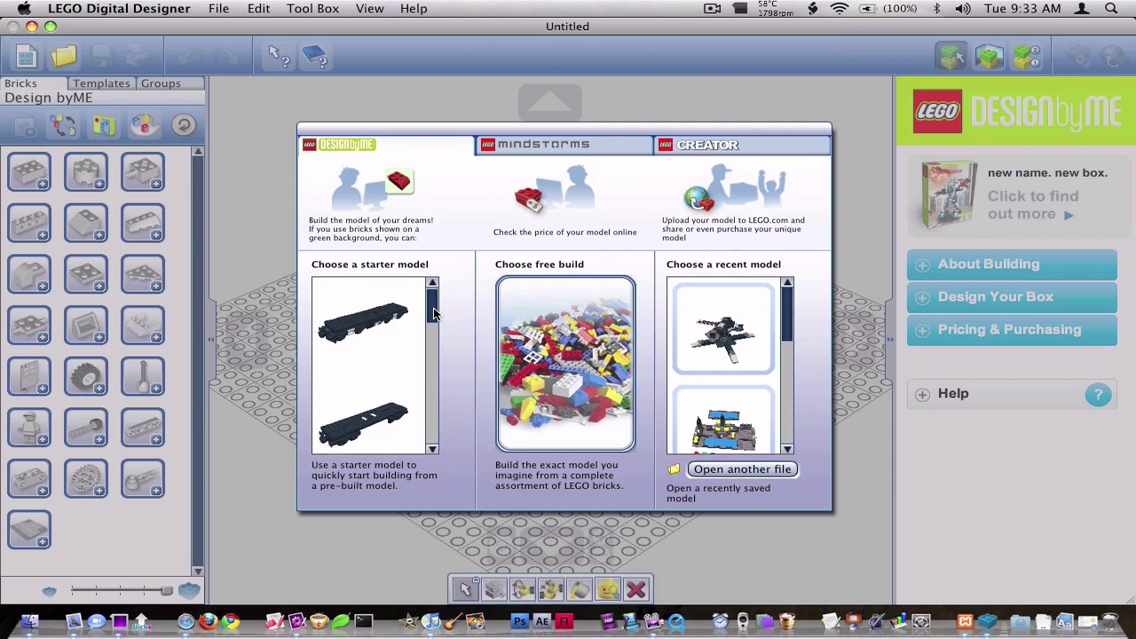
{"action": "scroll", "coordinate": [434, 313], "scroll_direction": "down", "scroll_amount": 1}
{"action": "scroll", "coordinate": [434, 340], "scroll_direction": "down", "scroll_amount": 2}
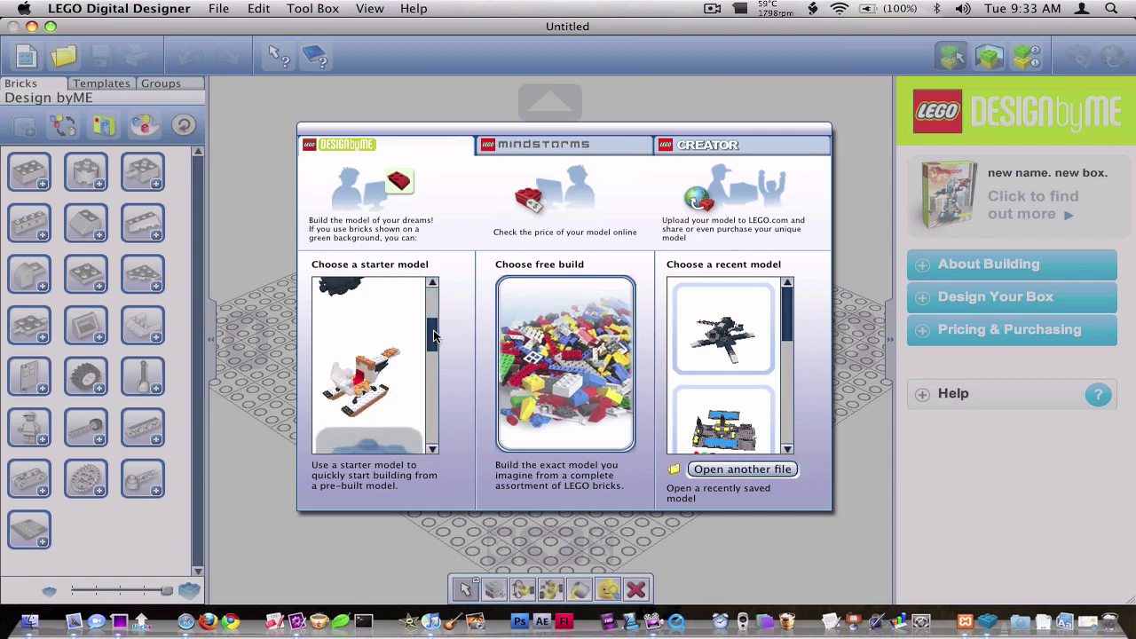
{"action": "scroll", "coordinate": [439, 355], "scroll_direction": "down", "scroll_amount": 2}
{"action": "scroll", "coordinate": [442, 373], "scroll_direction": "up", "scroll_amount": 5}
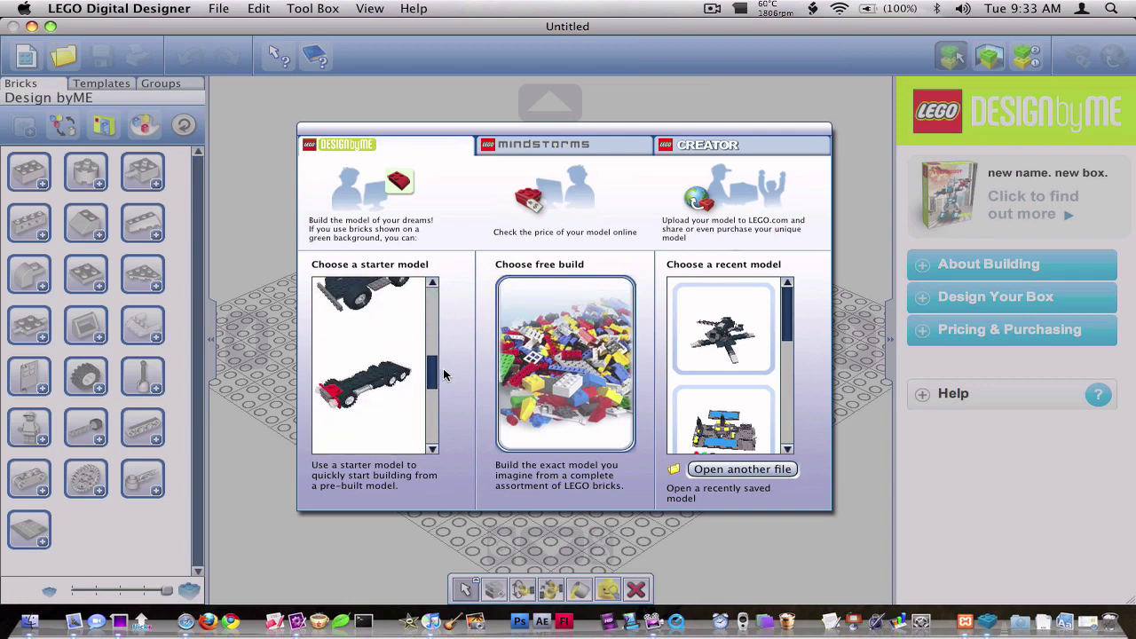
{"action": "left_click", "coordinate": [569, 302]}
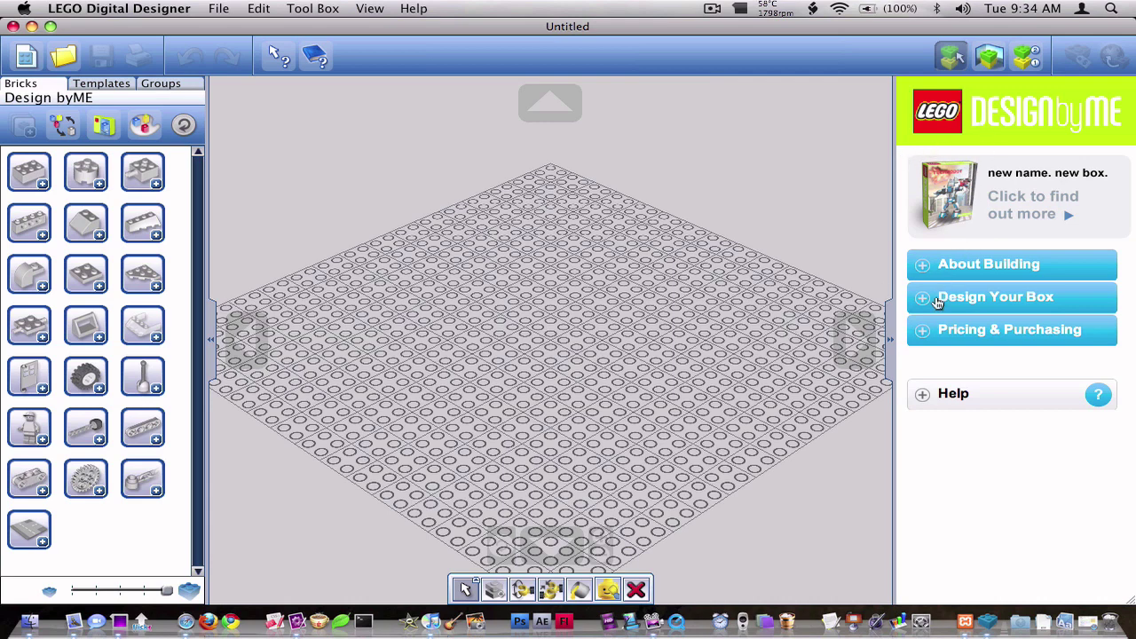
Hide the Design byME online information panel to enlarge the building area.
{"action": "left_click", "coordinate": [889, 329]}
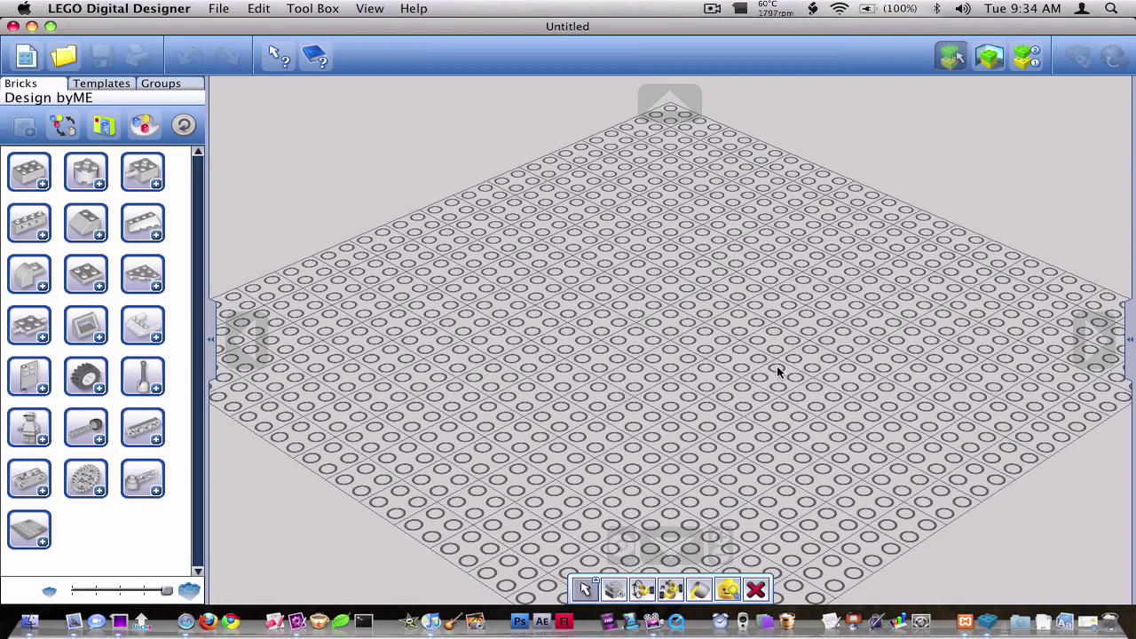
{"action": "right_click_drag", "start_coordinate": [777, 366], "coordinate": [667, 363]}
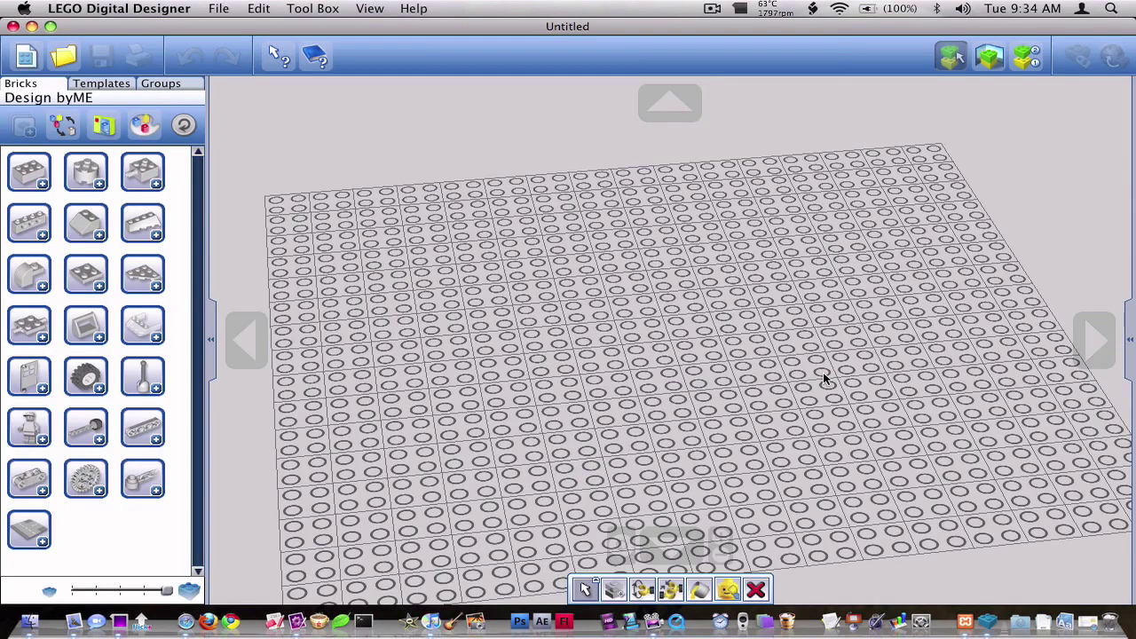
{"action": "right_click_drag", "start_coordinate": [836, 376], "coordinate": [880, 355]}
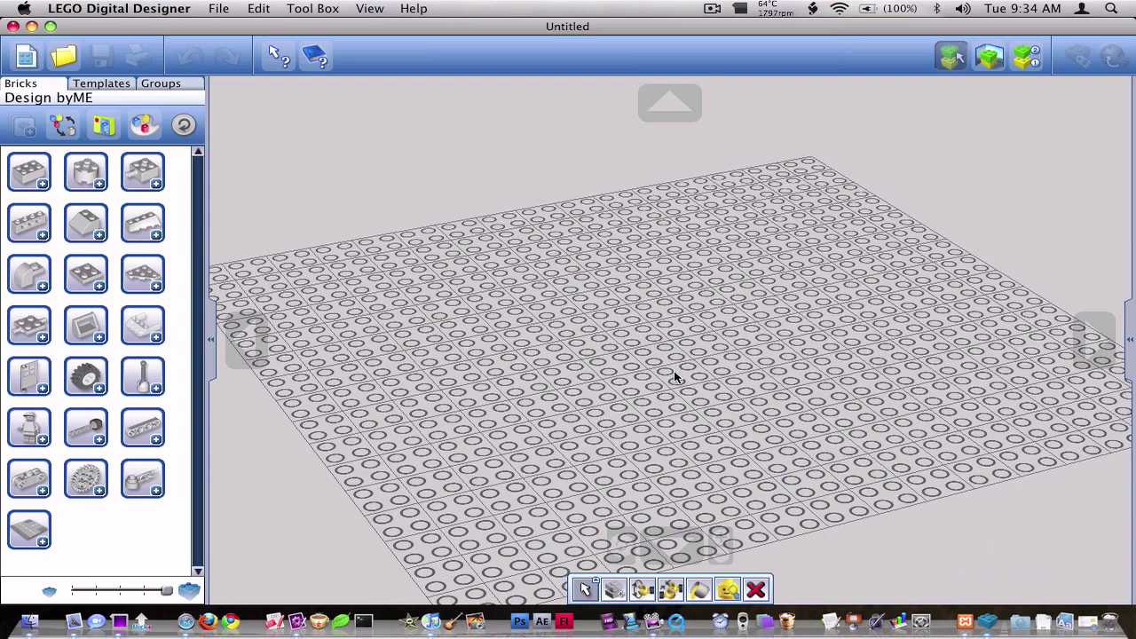
Place a dark grey 6x8 plate from the plate category on the building grid.
{"action": "left_click", "coordinate": [97, 282]}
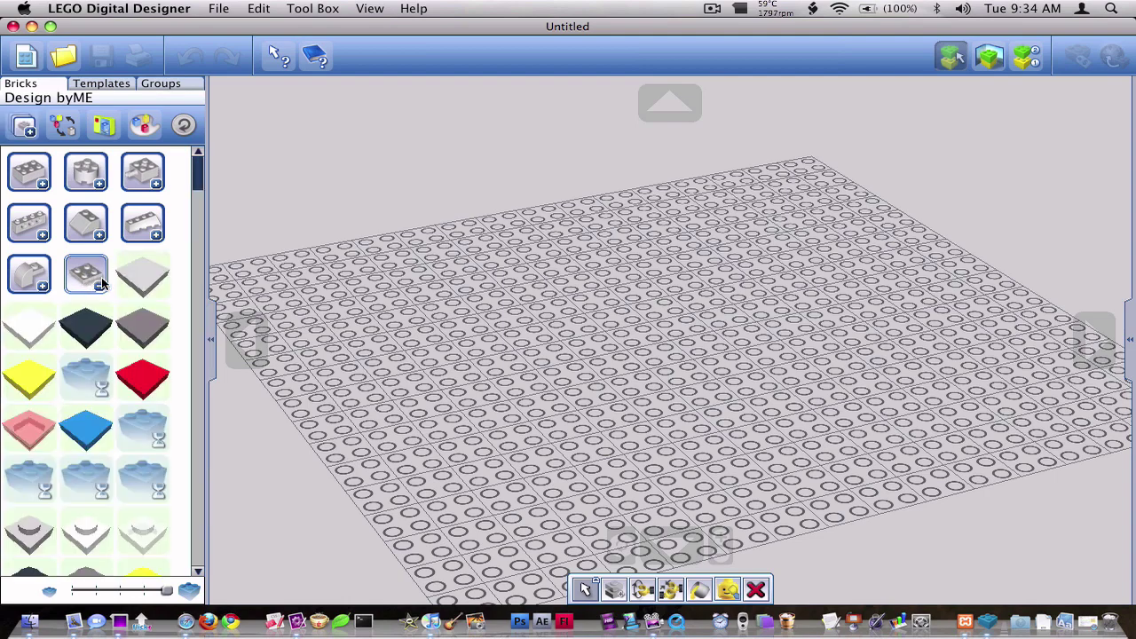
{"action": "left_click_drag", "start_coordinate": [201, 182], "coordinate": [193, 525]}
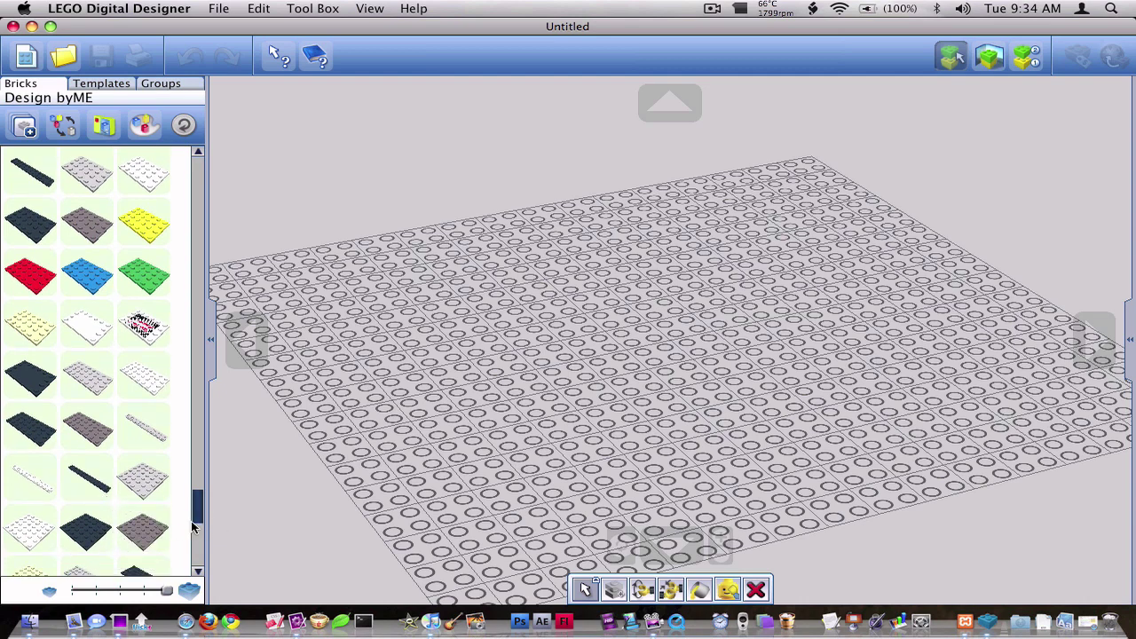
{"action": "scroll", "coordinate": [193, 511], "scroll_direction": "down", "scroll_amount": 4}
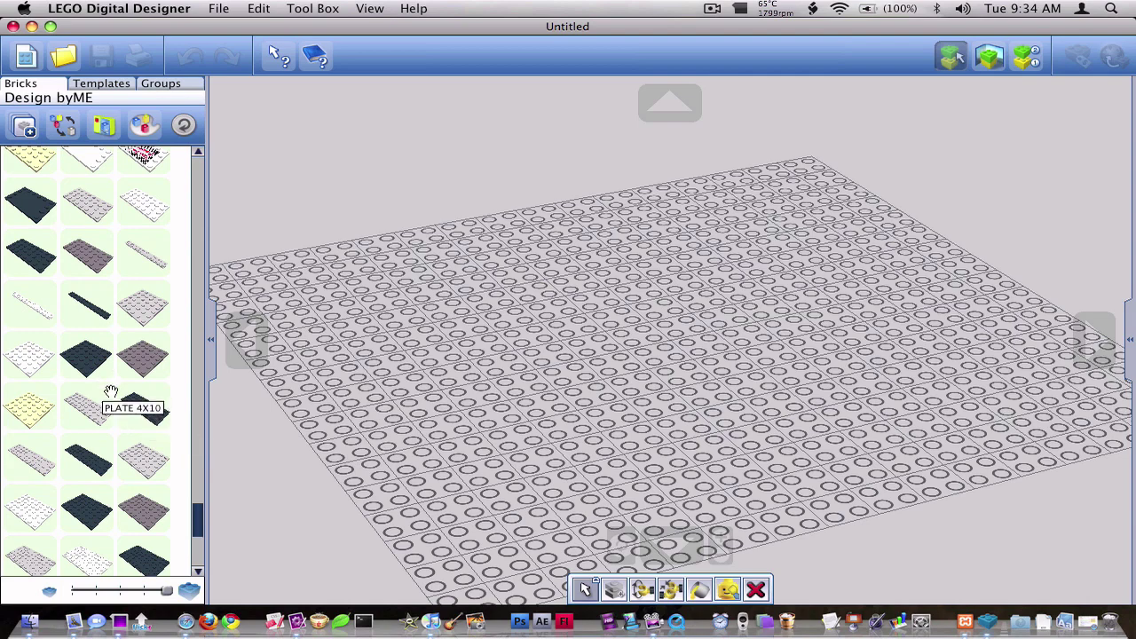
{"action": "left_click", "coordinate": [144, 513]}
{"action": "left_click", "coordinate": [551, 382]}
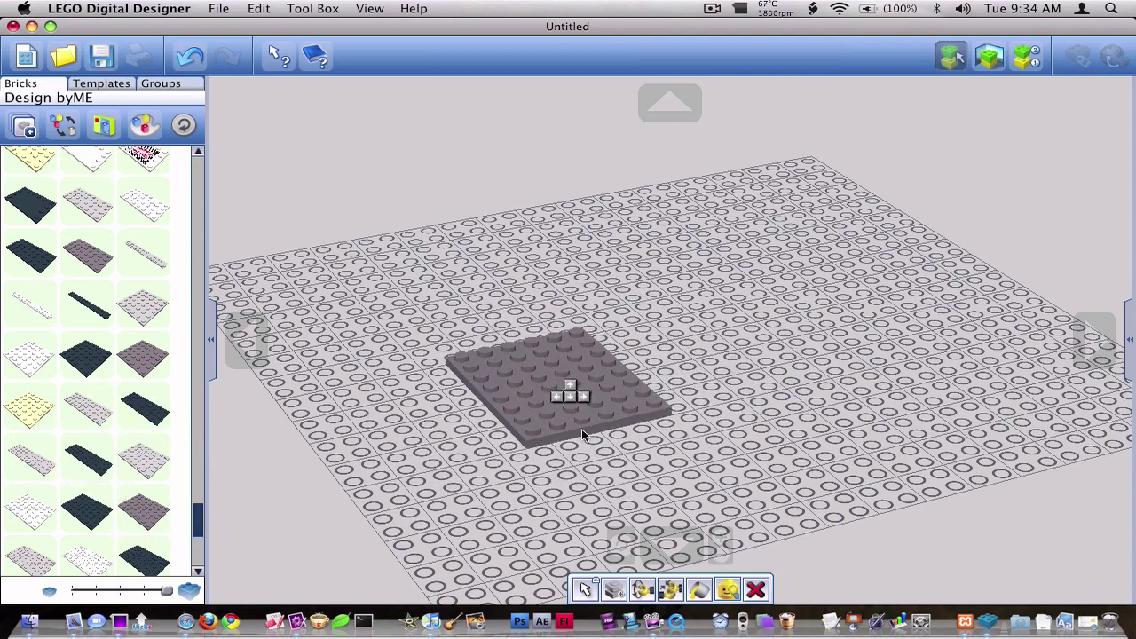
{"action": "left_click", "coordinate": [582, 433]}
Examine the placed plate from several angles by orbiting, shifting and recentring the camera.
{"action": "right_click_drag", "start_coordinate": [541, 441], "coordinate": [520, 339]}
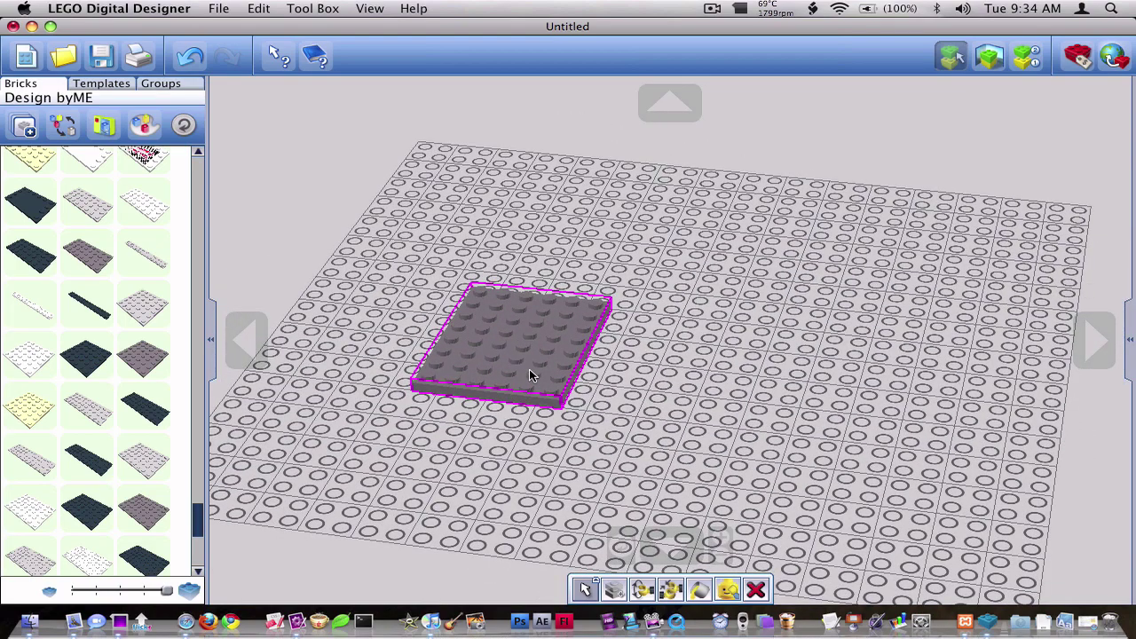
{"action": "right_click_drag", "start_coordinate": [530, 375], "coordinate": [697, 404]}
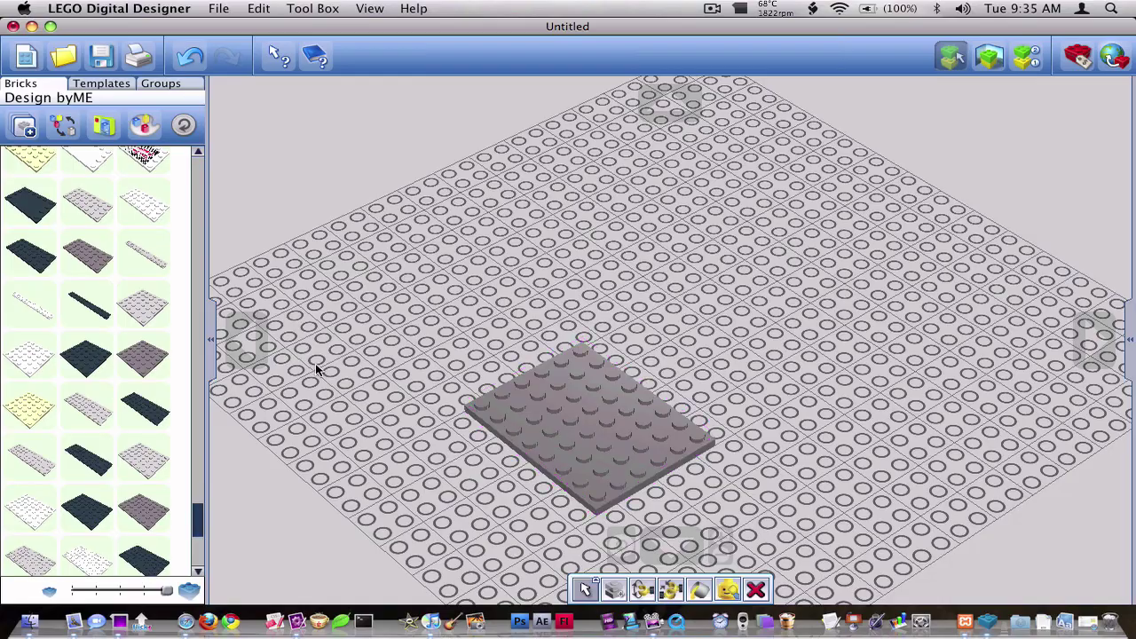
{"action": "left_click", "coordinate": [245, 339]}
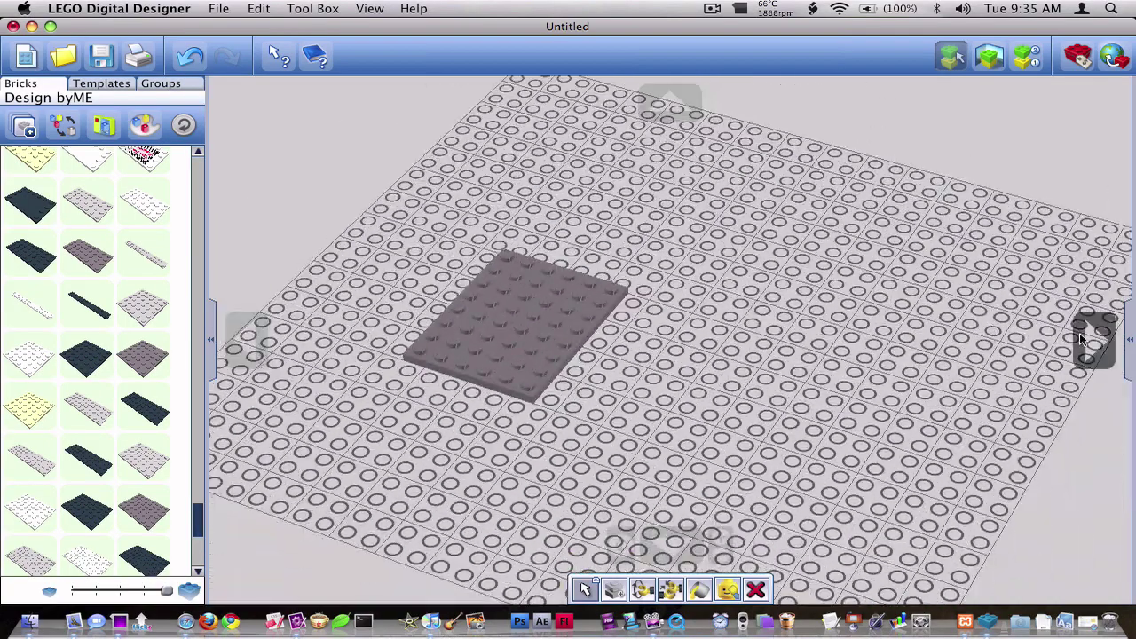
{"action": "left_click", "coordinate": [1093, 339]}
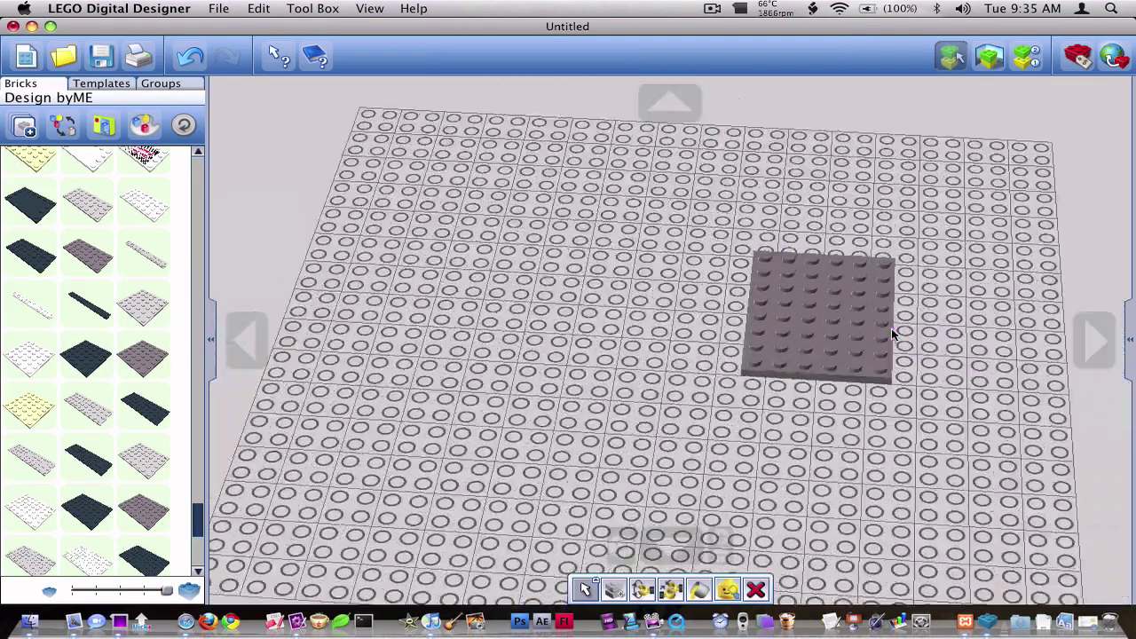
{"action": "right_click_drag", "start_coordinate": [891, 328], "coordinate": [830, 342]}
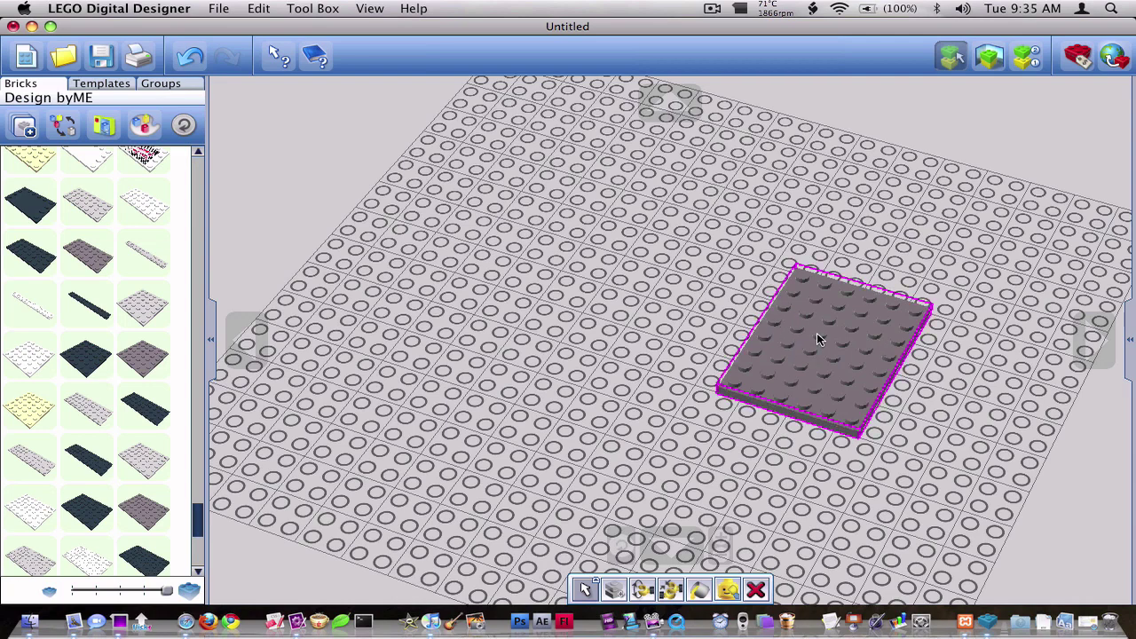
{"action": "right_click", "coordinate": [872, 353]}
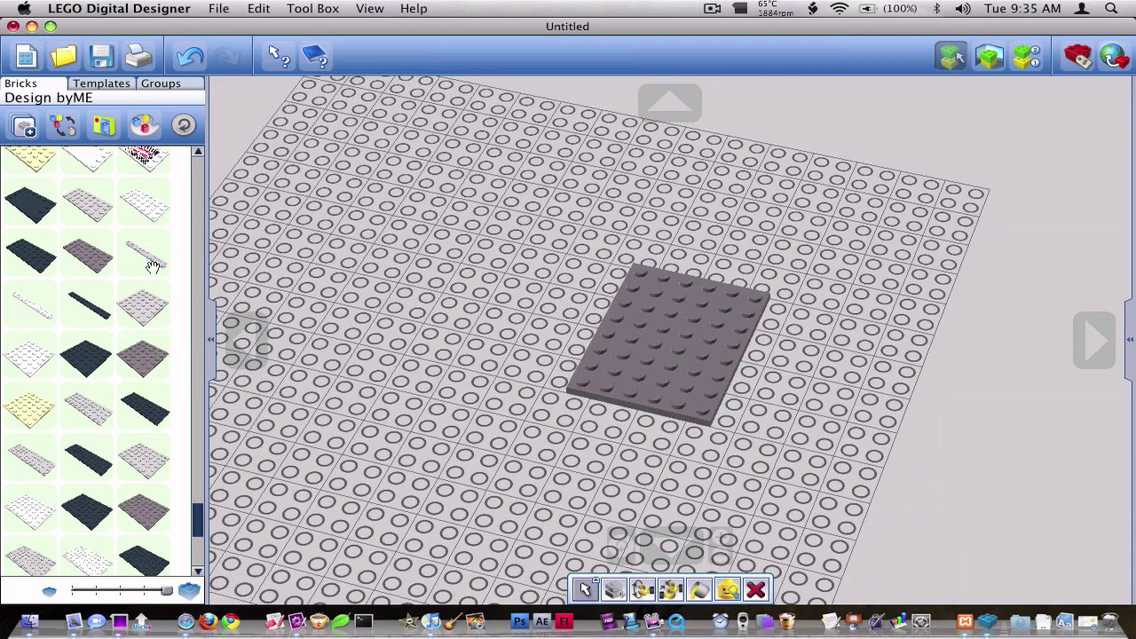
Place a dark grey 4x8 plate near the far corner of the grid and centre the camera on it.
{"action": "left_click", "coordinate": [100, 252]}
{"action": "left_click", "coordinate": [406, 165]}
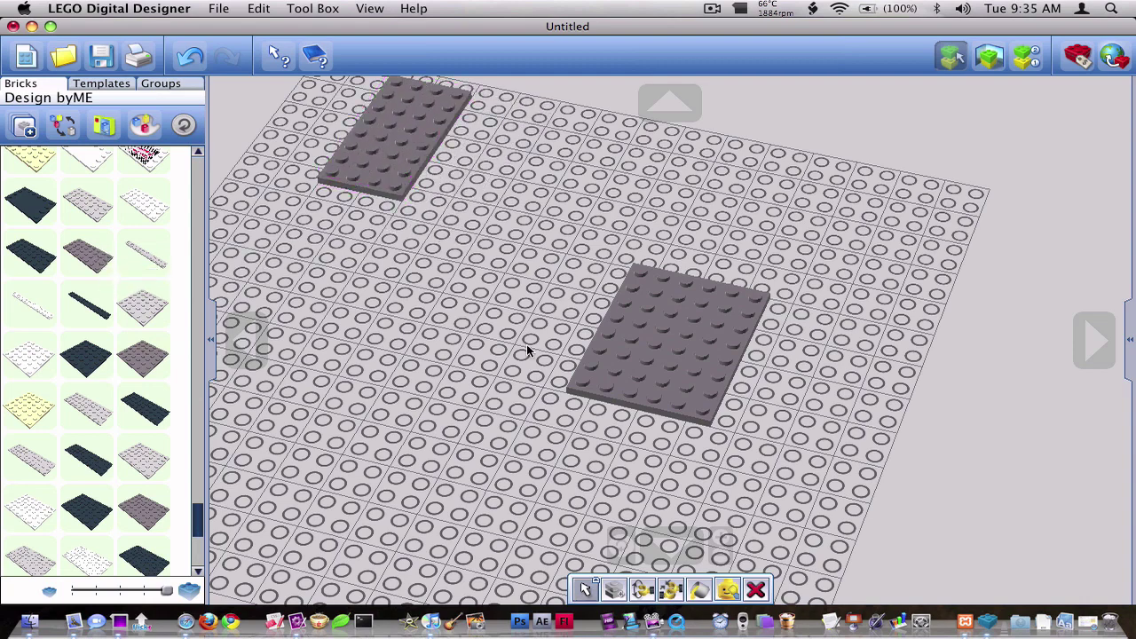
{"action": "left_click", "coordinate": [393, 147]}
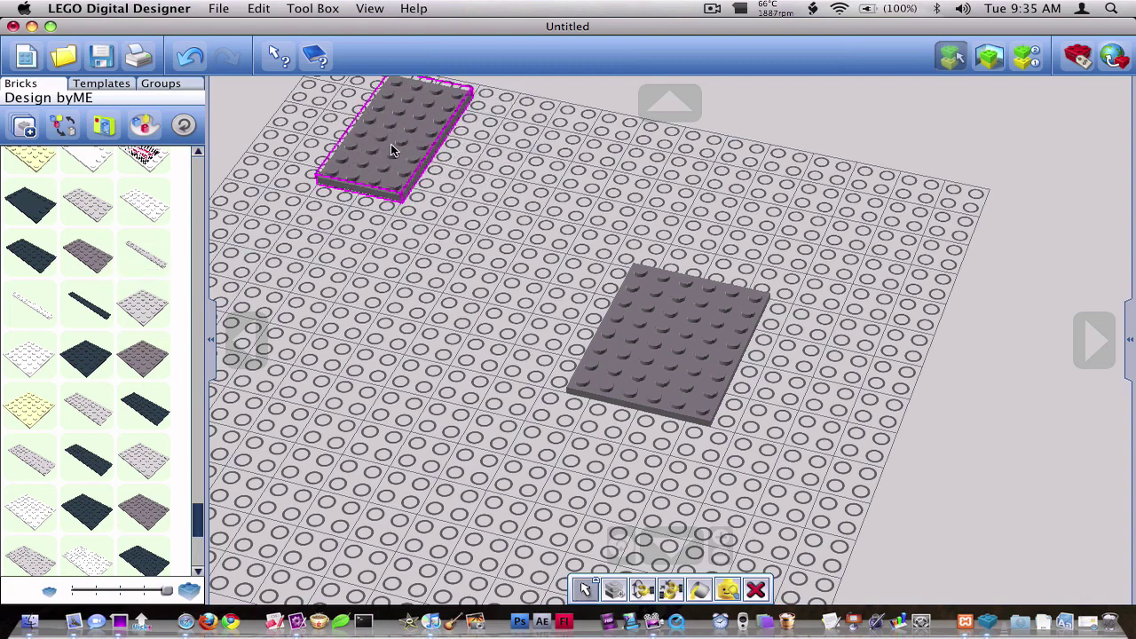
{"action": "right_click", "coordinate": [391, 145]}
{"action": "right_click_drag", "start_coordinate": [701, 380], "coordinate": [961, 349]}
{"action": "right_click_drag", "start_coordinate": [963, 217], "coordinate": [388, 395]}
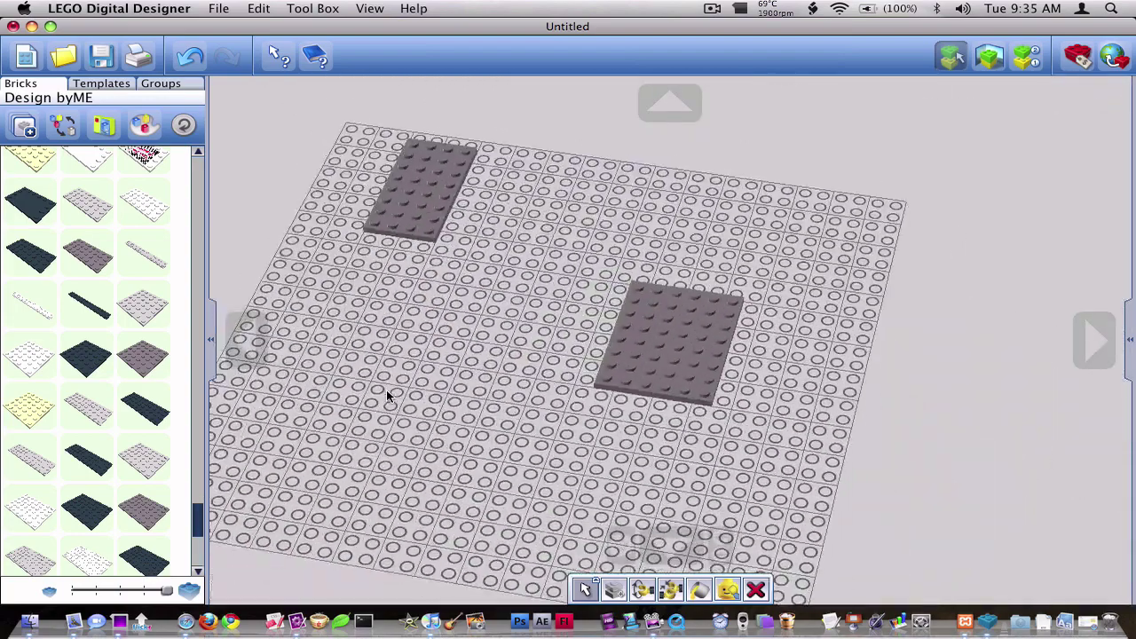
Delete the 4x8 plate near the grid's far corner.
{"action": "left_click", "coordinate": [416, 256]}
{"action": "left_click", "coordinate": [430, 202]}
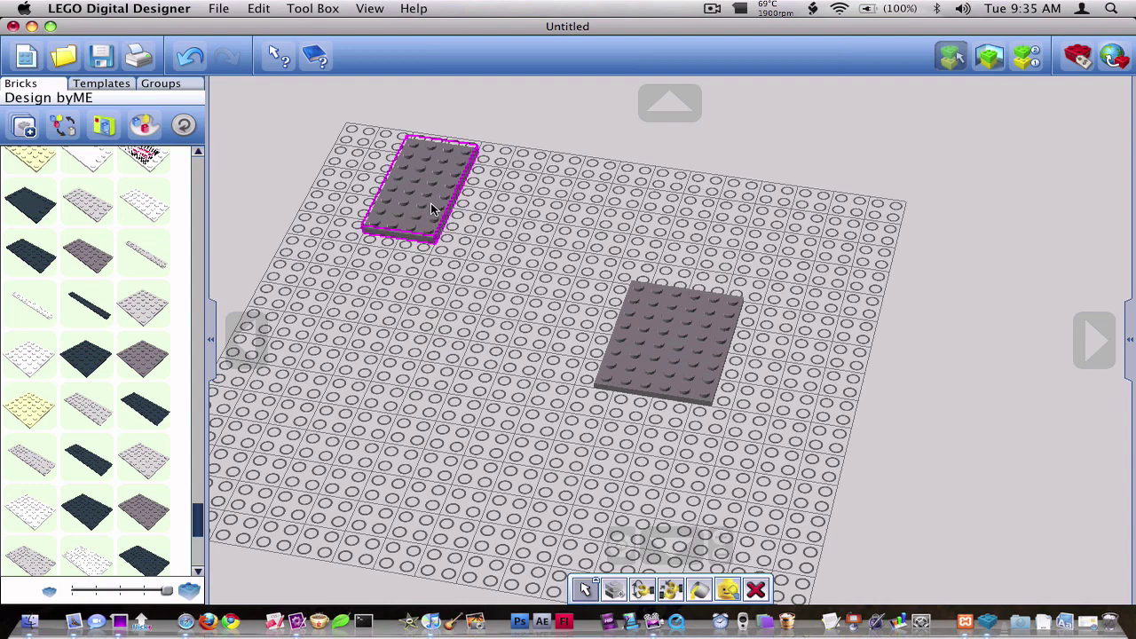
{"action": "key", "text": "Delete"}
Collapse the plate category and browse the basic brick category for the long one-stud-wide bricks.
{"action": "left_click", "coordinate": [668, 321]}
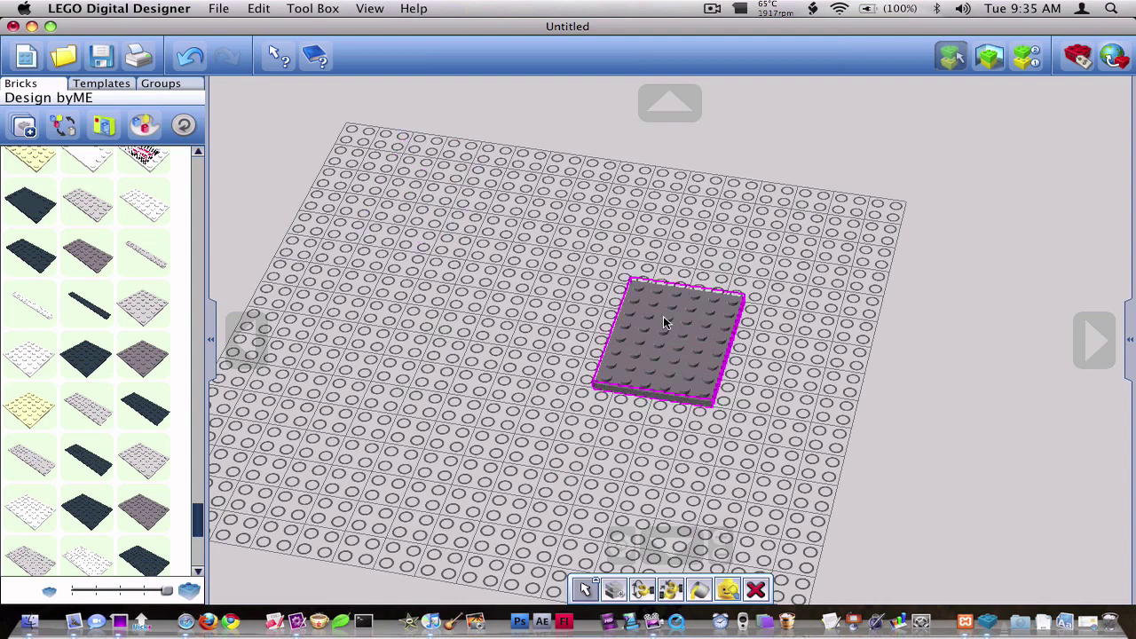
{"action": "right_click_drag", "start_coordinate": [667, 321], "coordinate": [656, 369]}
{"action": "left_click", "coordinate": [532, 334]}
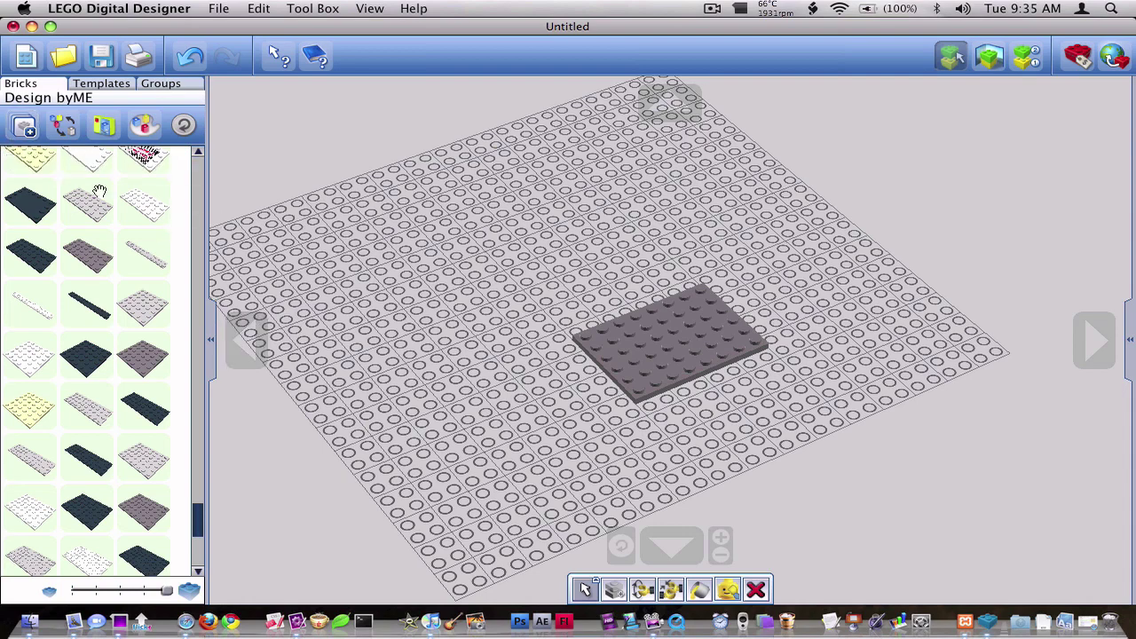
{"action": "left_click_drag", "start_coordinate": [197, 506], "coordinate": [193, 418]}
{"action": "scroll", "coordinate": [88, 252], "scroll_direction": "up", "scroll_amount": 10}
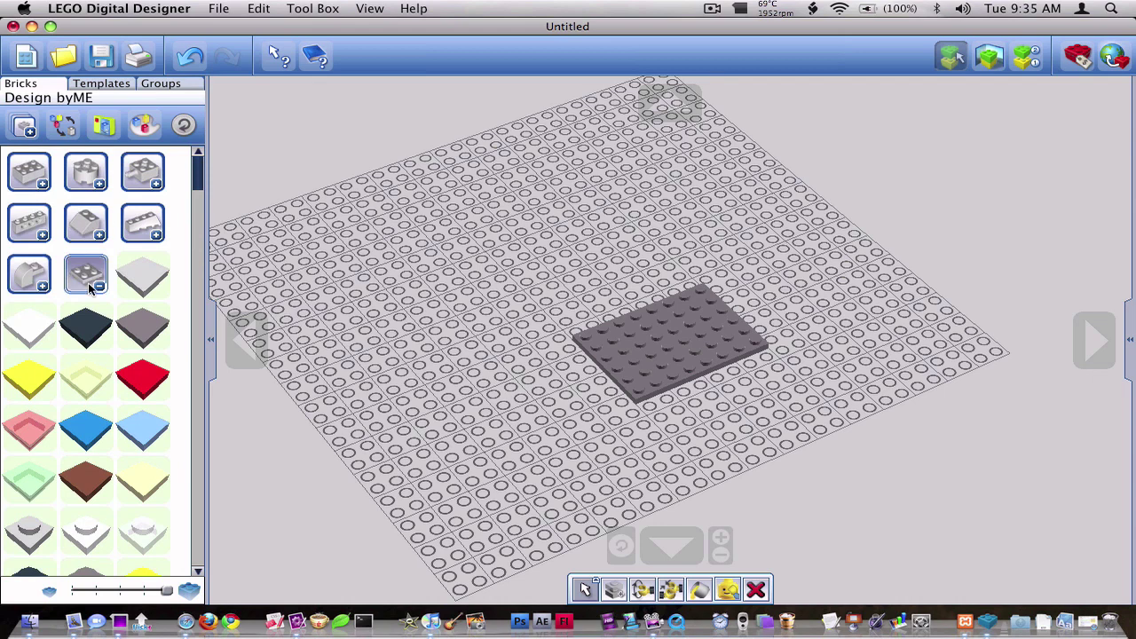
{"action": "left_click", "coordinate": [88, 275]}
{"action": "left_click", "coordinate": [26, 185]}
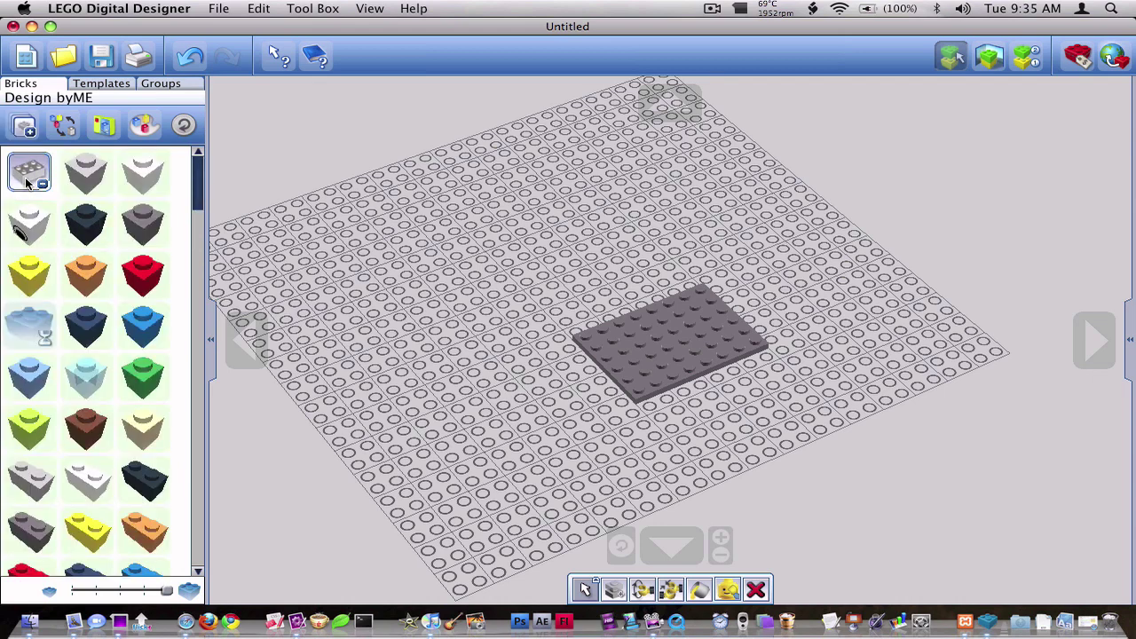
{"action": "left_click_drag", "start_coordinate": [201, 174], "coordinate": [205, 448]}
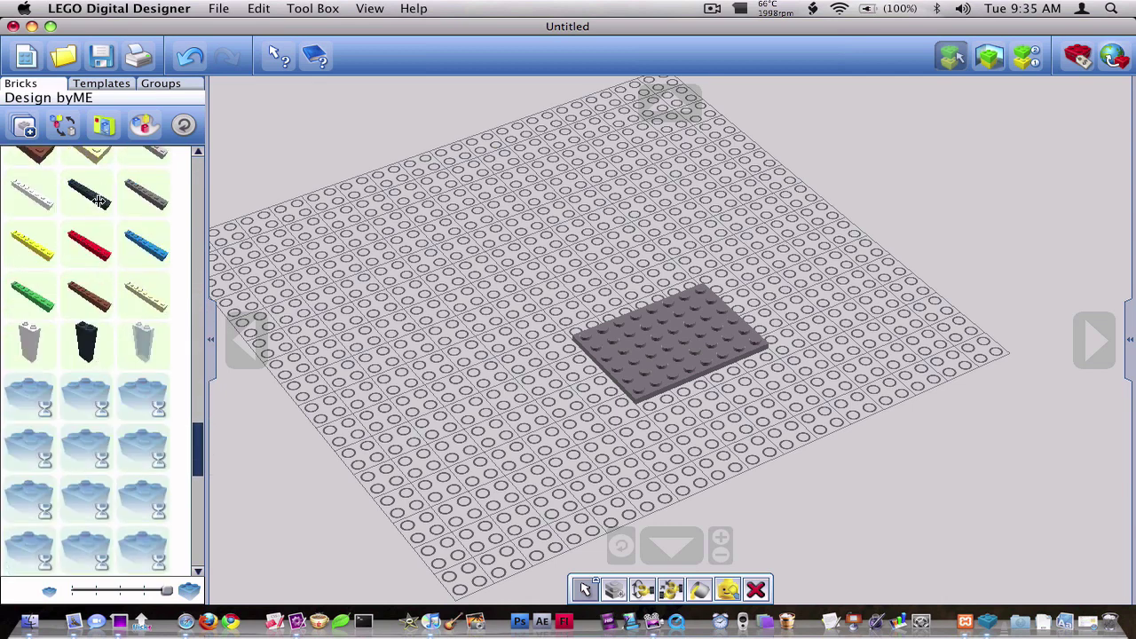
Place a black 1x8 brick on the 6x8 plate, aligned with its rear long edge.
{"action": "left_click", "coordinate": [95, 195]}
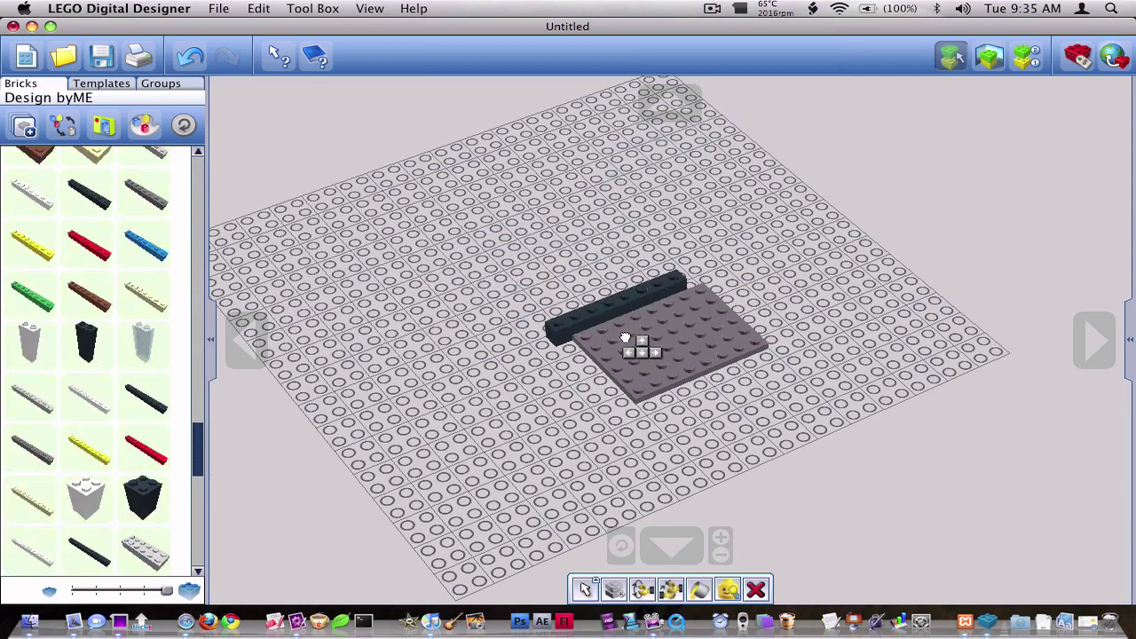
{"action": "left_click", "coordinate": [641, 333]}
{"action": "left_click", "coordinate": [644, 314]}
{"action": "left_click", "coordinate": [644, 307]}
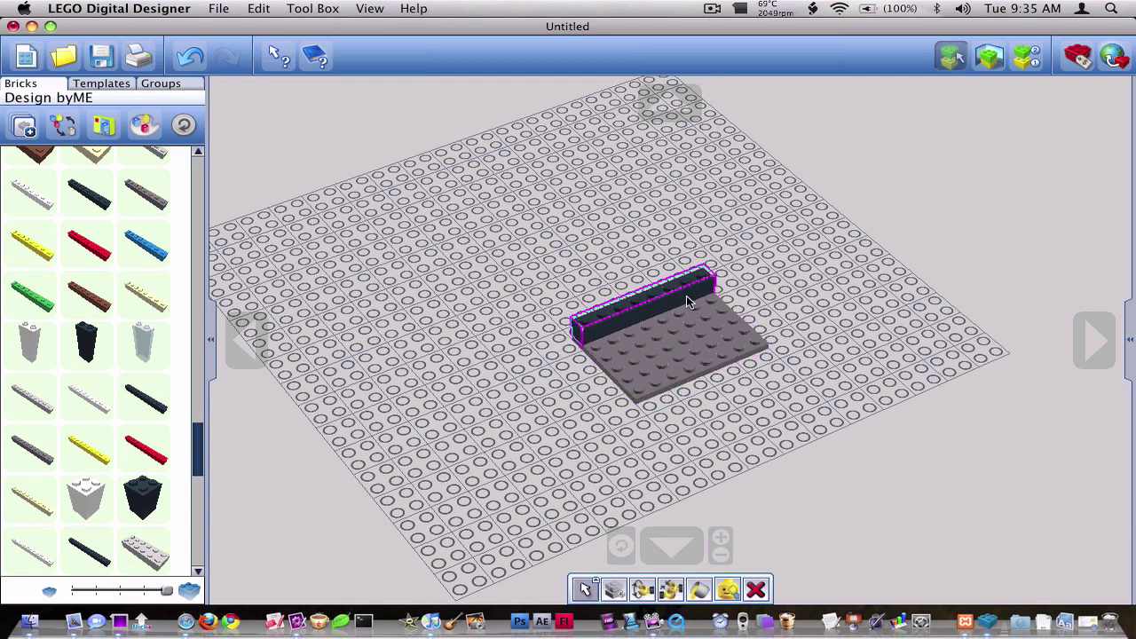
{"action": "left_click", "coordinate": [546, 326]}
{"action": "left_click", "coordinate": [599, 318]}
{"action": "left_click", "coordinate": [547, 356]}
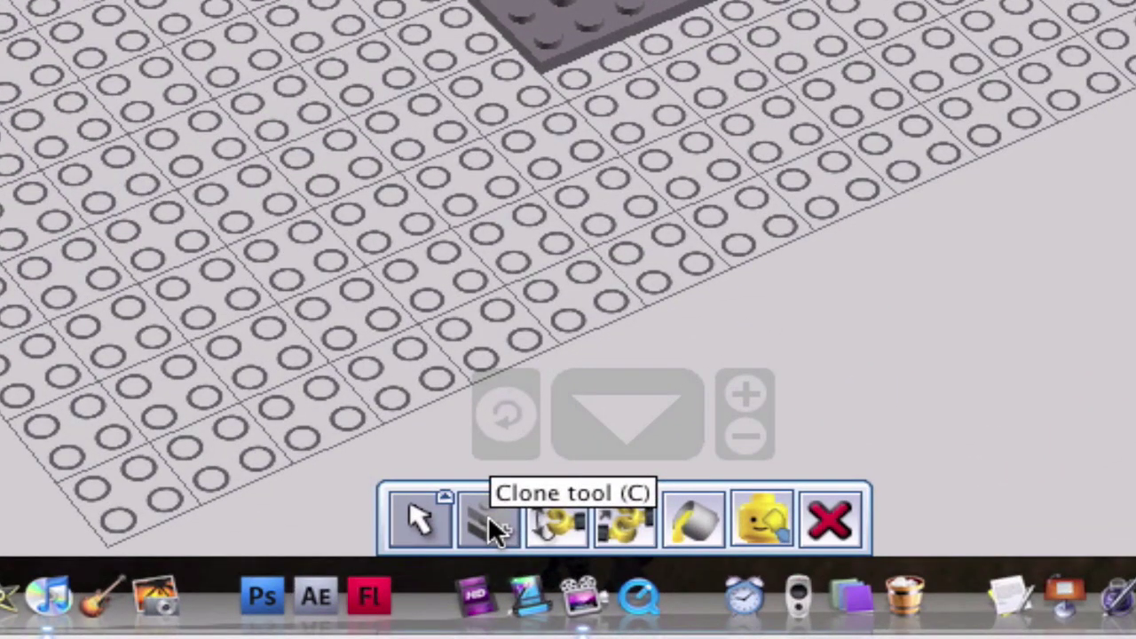
Clone the black 1x8 brick onto the plate's opposite long edge, undo the copy, and return to the selection tool.
{"action": "left_click", "coordinate": [615, 590]}
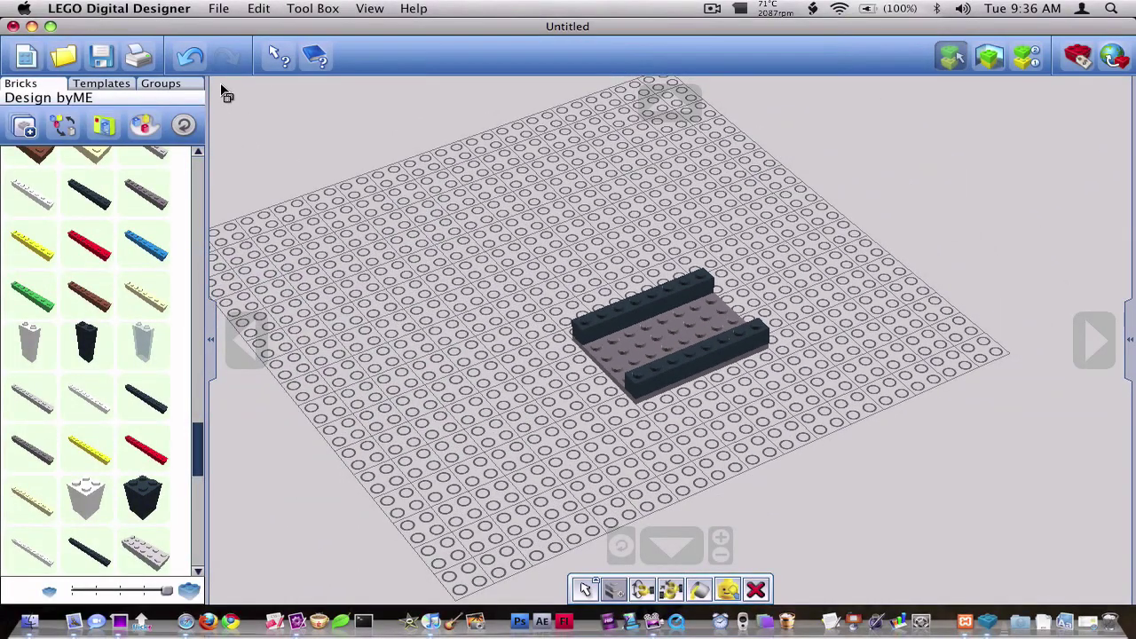
{"action": "left_click", "coordinate": [198, 65]}
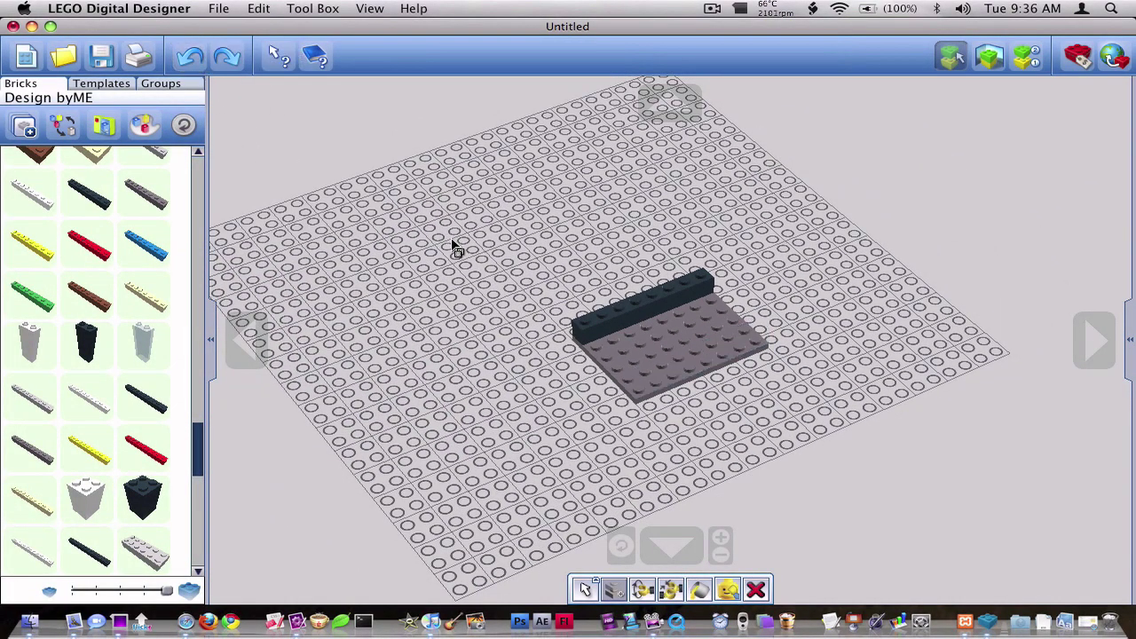
{"action": "left_click", "coordinate": [585, 589]}
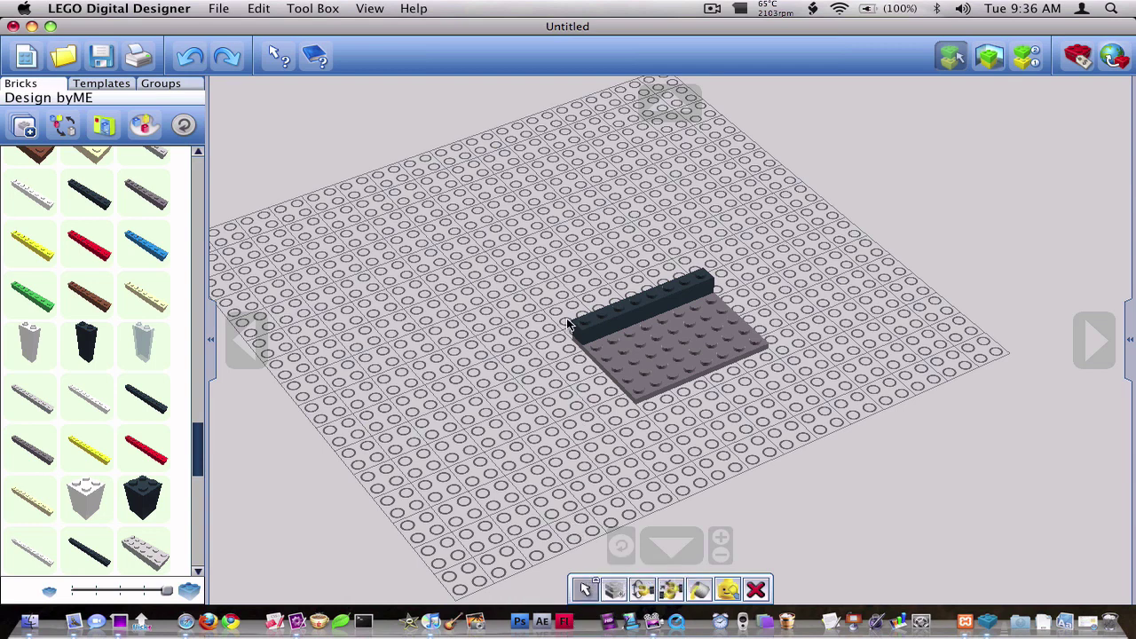
Copy the black 1x8 brick and paste it along the plate's opposite long edge.
{"action": "left_click", "coordinate": [664, 300]}
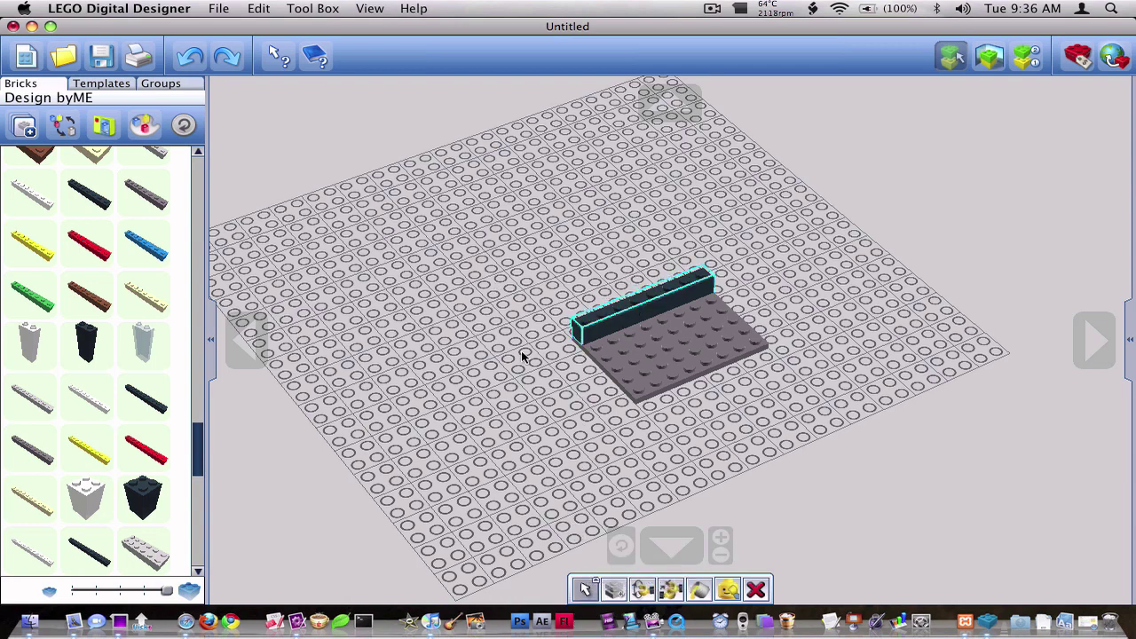
{"action": "key", "text": "super+v"}
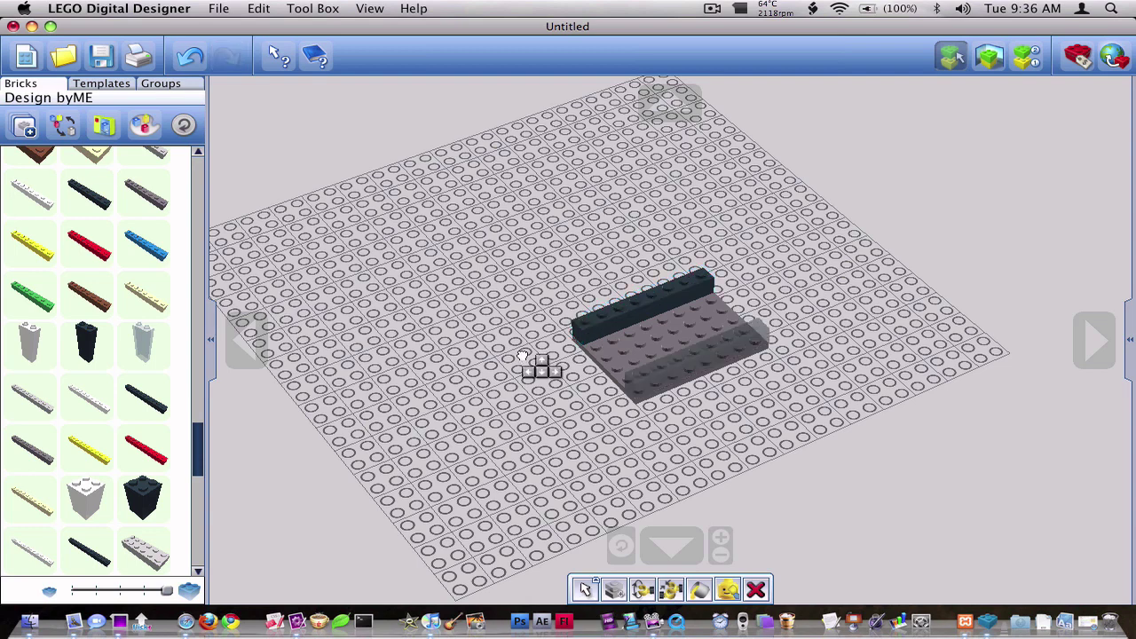
{"action": "left_click", "coordinate": [685, 375]}
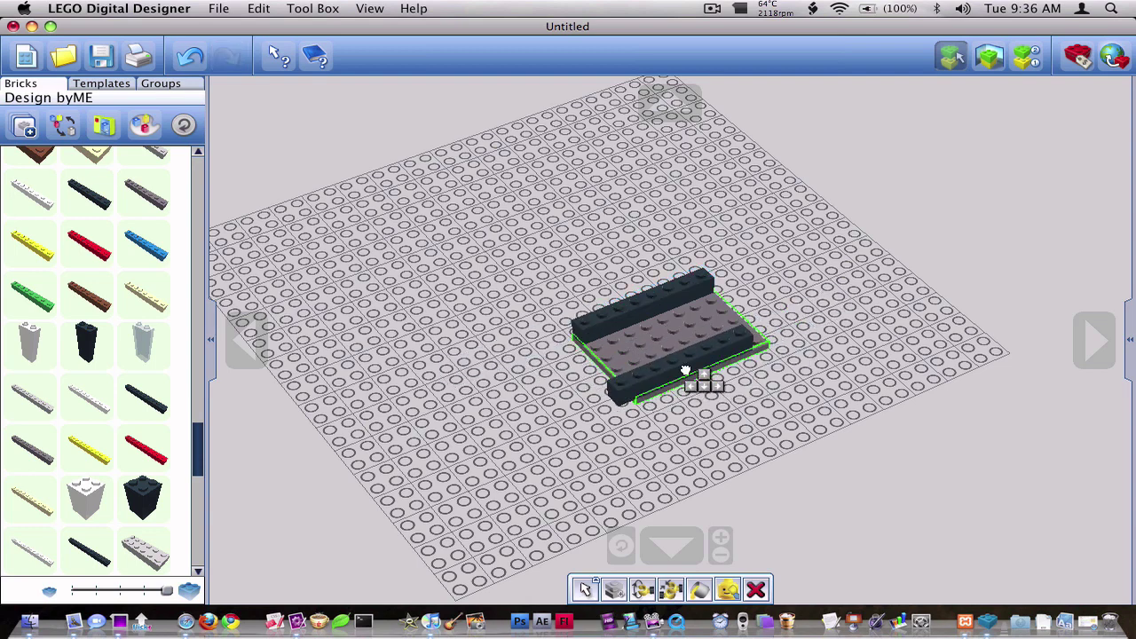
{"action": "left_click", "coordinate": [690, 378]}
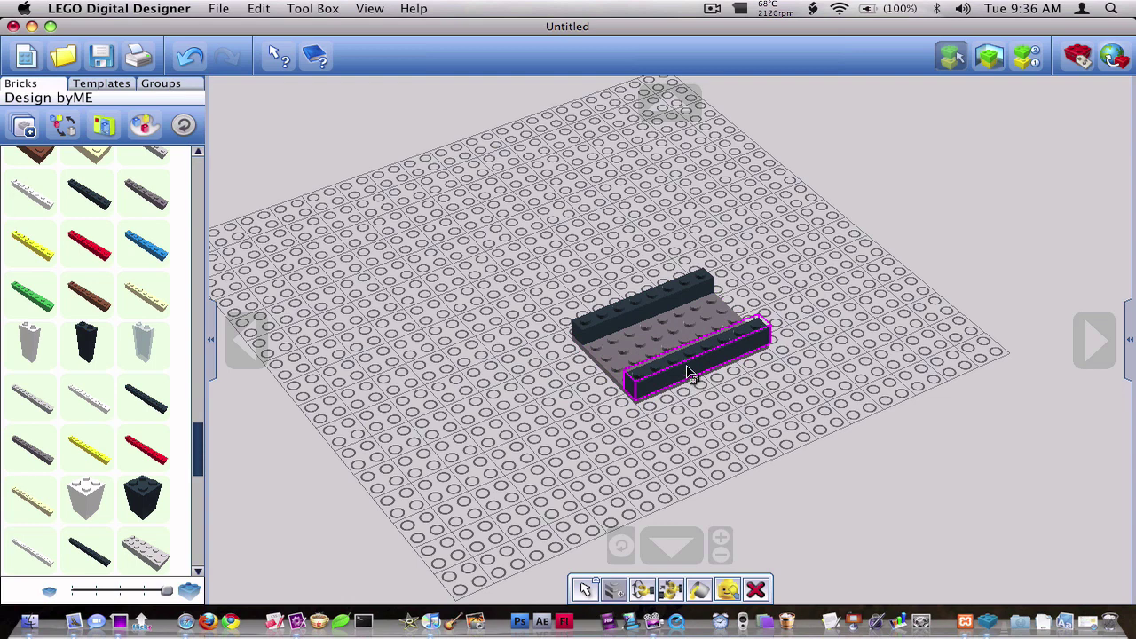
{"action": "left_click", "coordinate": [689, 374]}
{"action": "key", "text": "Escape"}
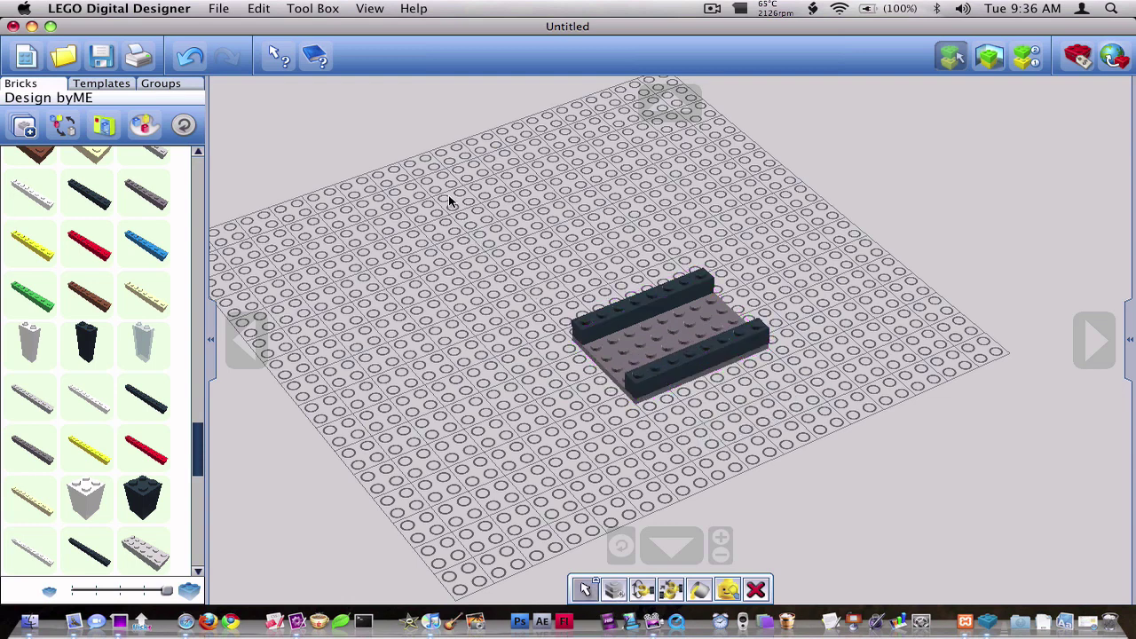
Select the plate with both black bricks, copy the whole selection, and try to paste it on top of the original.
{"action": "left_click_drag", "start_coordinate": [523, 234], "coordinate": [822, 433]}
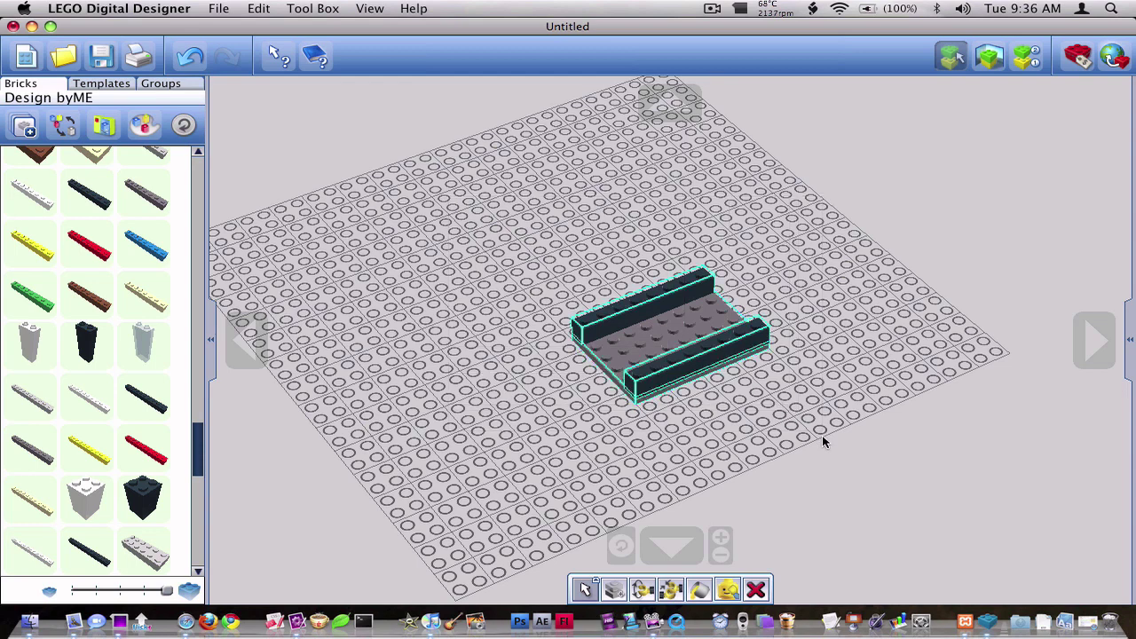
{"action": "key", "text": "super+c"}
{"action": "key", "text": "super+v"}
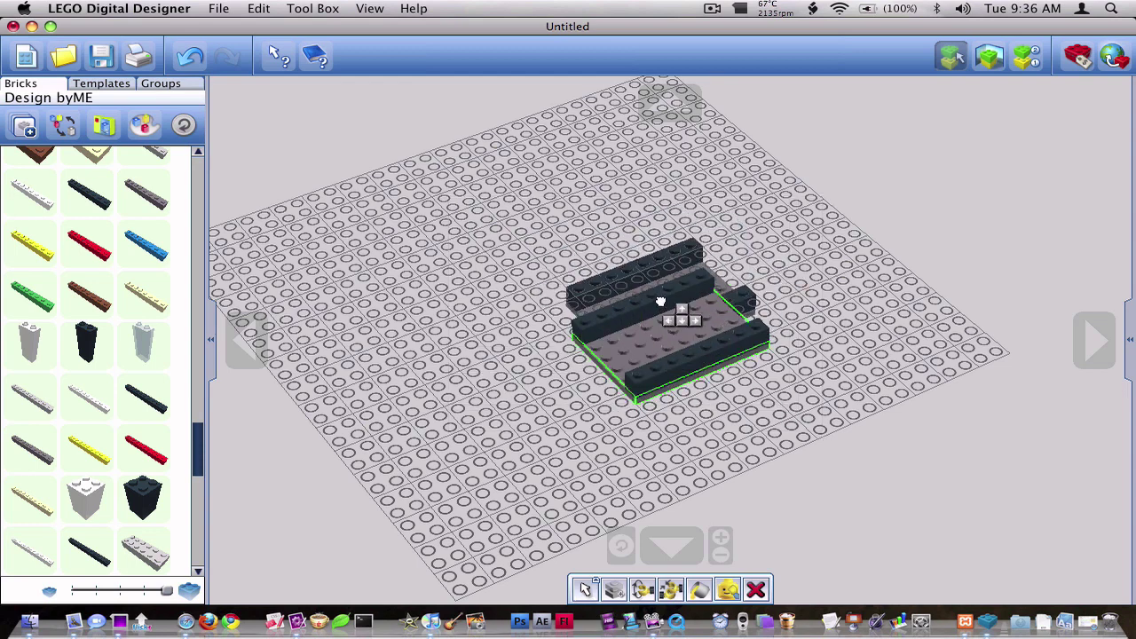
{"action": "right_click_drag", "start_coordinate": [656, 335], "coordinate": [443, 362]}
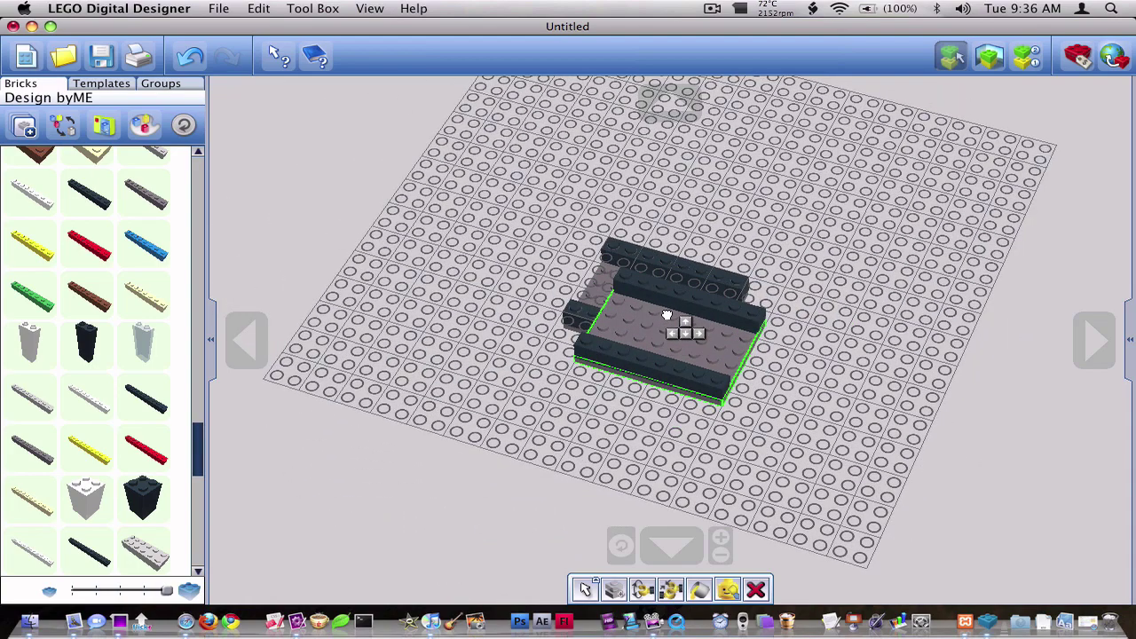
{"action": "right_click_drag", "start_coordinate": [664, 339], "coordinate": [621, 286]}
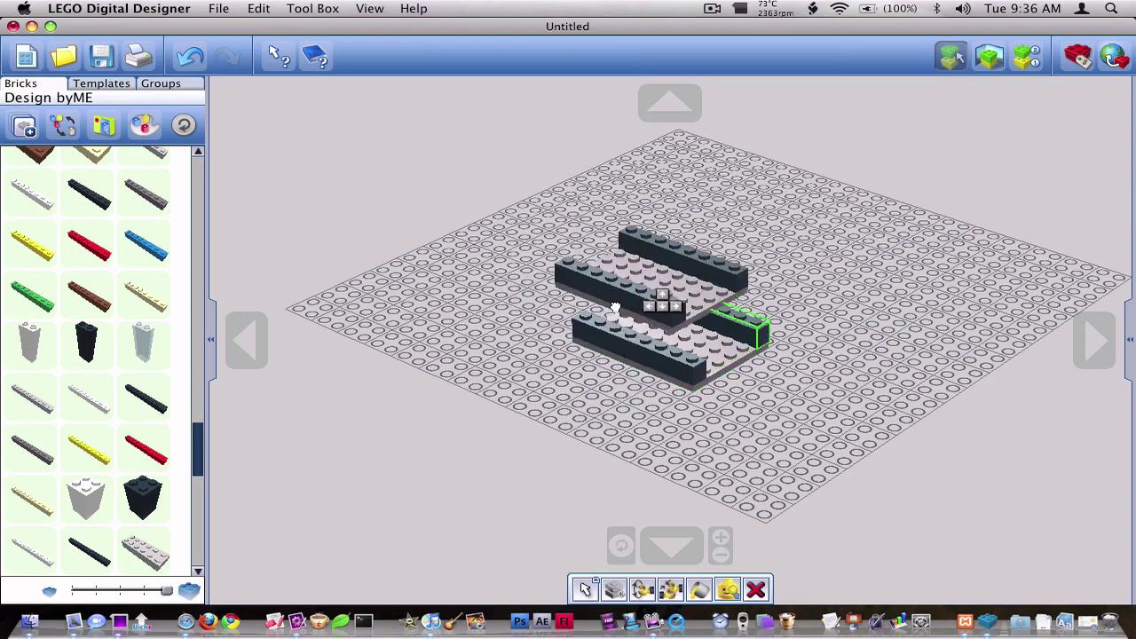
{"action": "key", "text": "Escape"}
Try to clone the front black 1x8 brick onto the empty grid beside the plate.
{"action": "left_click", "coordinate": [671, 367]}
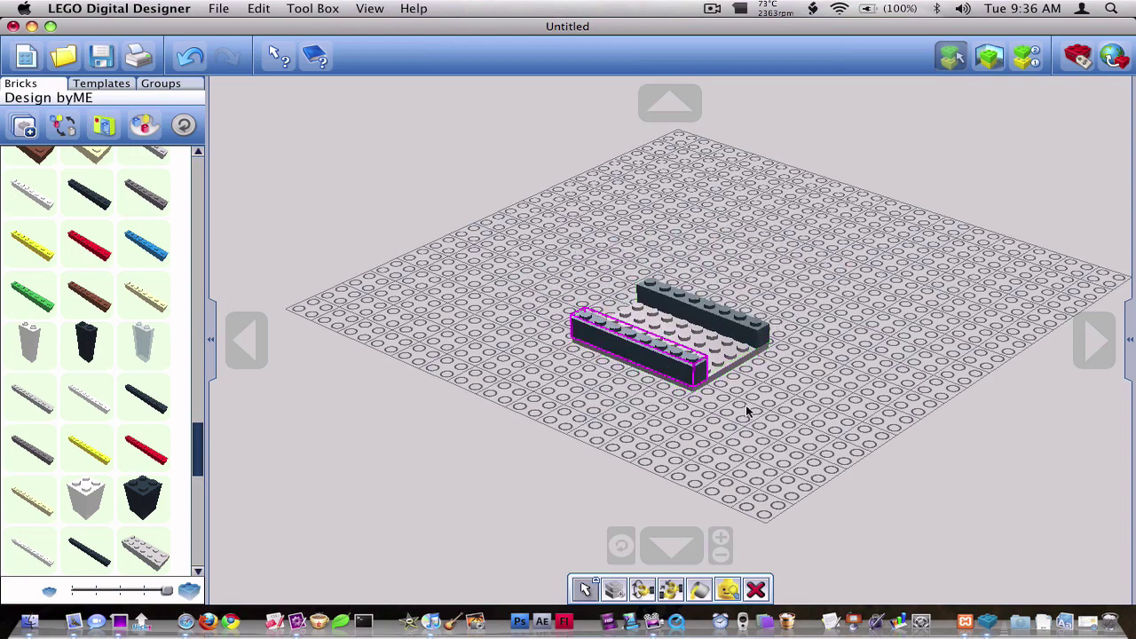
{"action": "right_click_drag", "start_coordinate": [745, 408], "coordinate": [823, 411]}
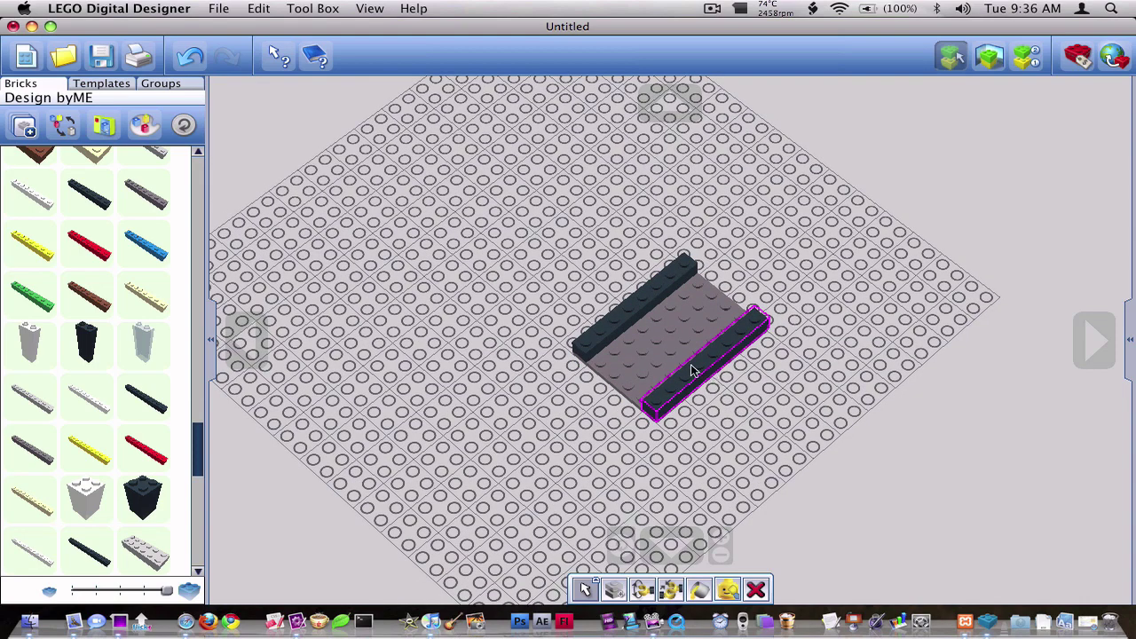
{"action": "left_click_drag", "start_coordinate": [701, 374], "coordinate": [501, 343], "text": "alt"}
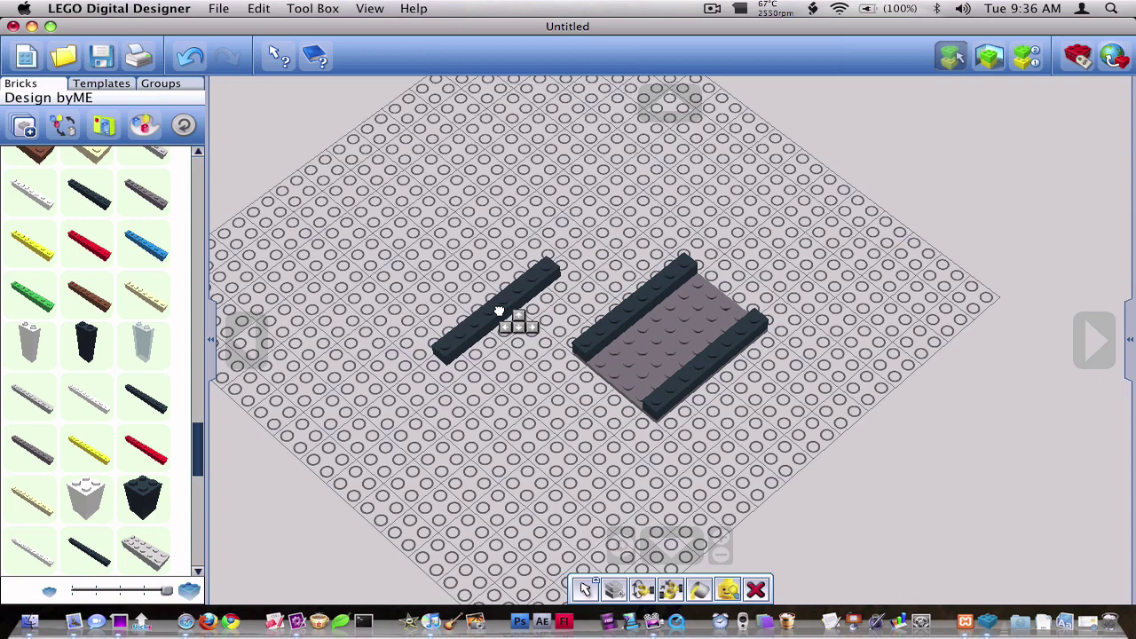
{"action": "key", "text": "Escape"}
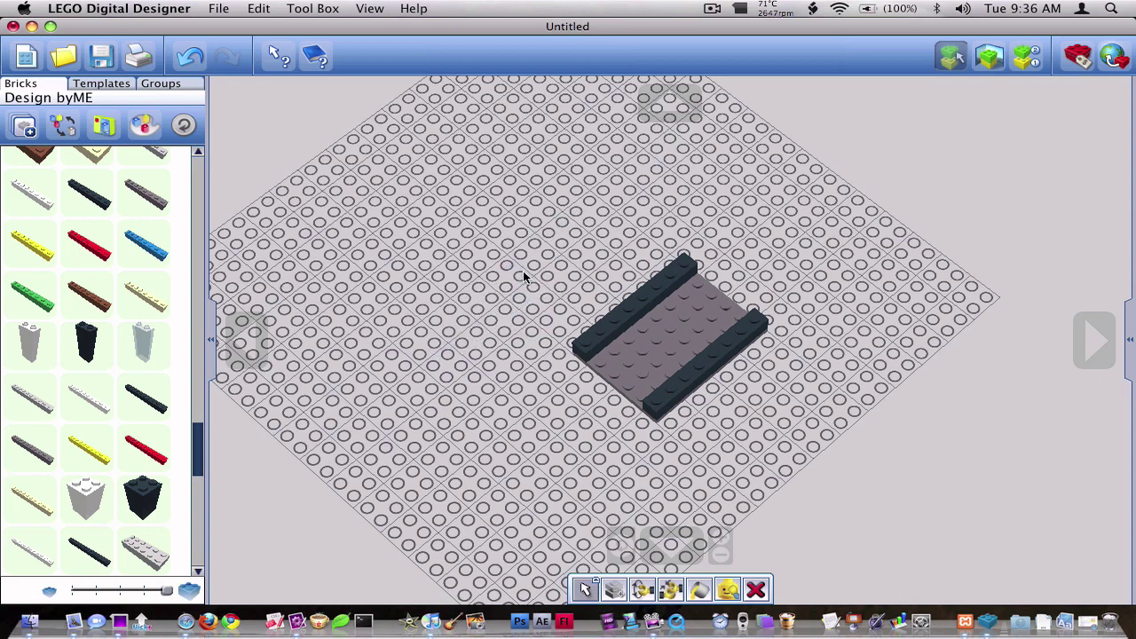
Try to move the rear black brick and the plate beneath the bricks to an empty area of the grid.
{"action": "left_click_drag", "start_coordinate": [607, 324], "coordinate": [446, 231]}
{"action": "key", "text": "Escape"}
{"action": "right_click_drag", "start_coordinate": [589, 344], "coordinate": [591, 319]}
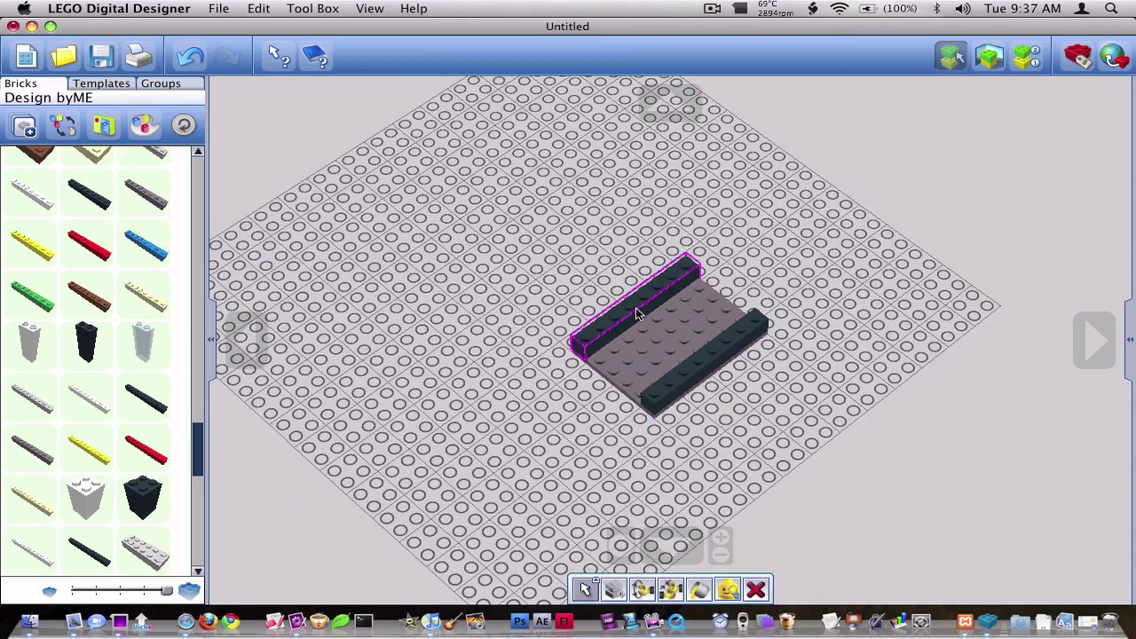
{"action": "left_click_drag", "start_coordinate": [646, 334], "coordinate": [444, 232]}
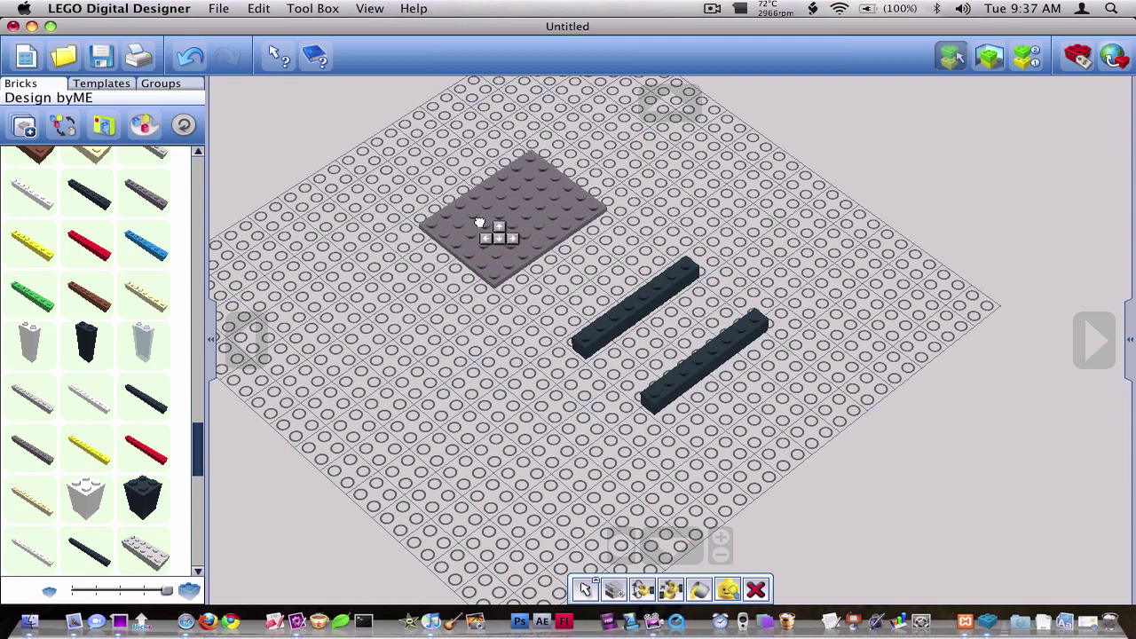
{"action": "key", "text": "Escape"}
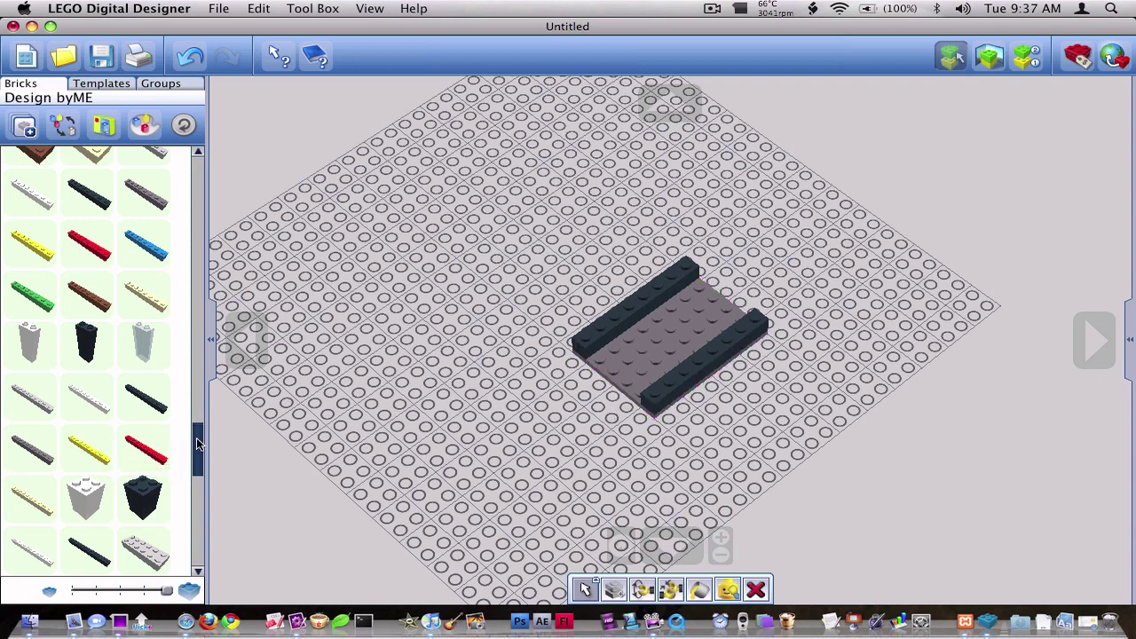
Browse the basic brick category and collapse it to the category overview.
{"action": "left_click_drag", "start_coordinate": [196, 437], "coordinate": [197, 449]}
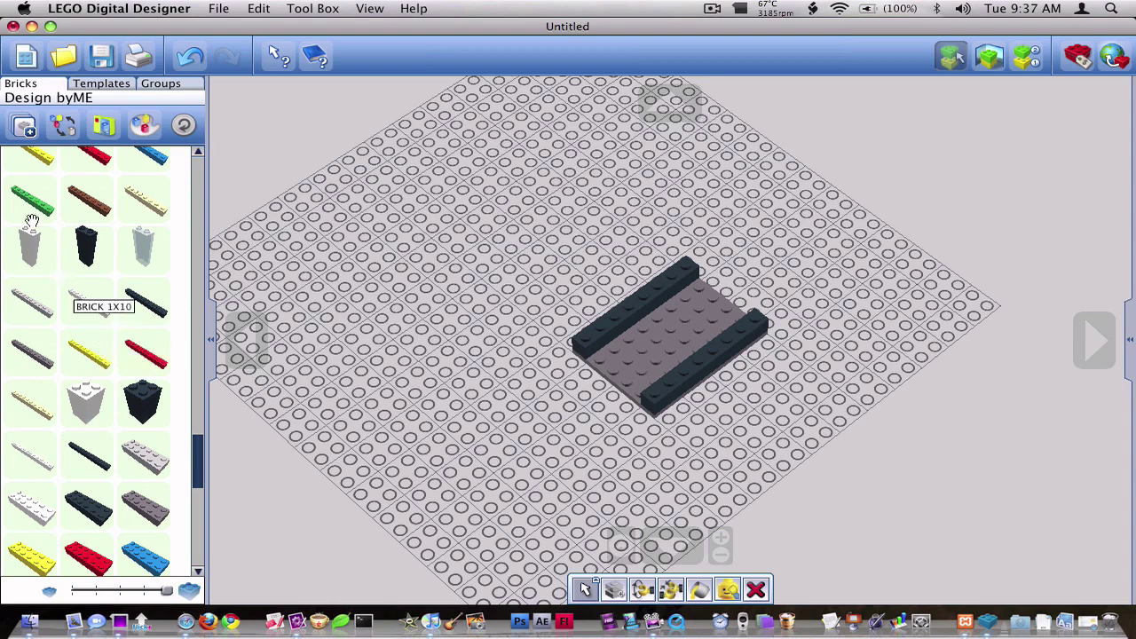
{"action": "left_click_drag", "start_coordinate": [199, 460], "coordinate": [160, 94]}
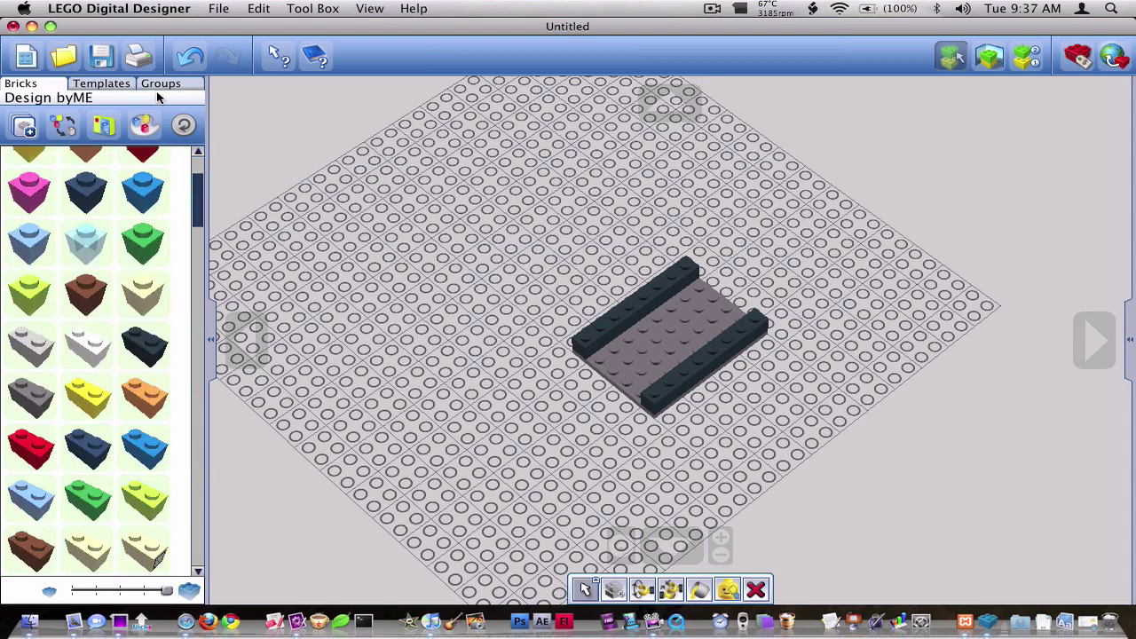
{"action": "left_click", "coordinate": [42, 178]}
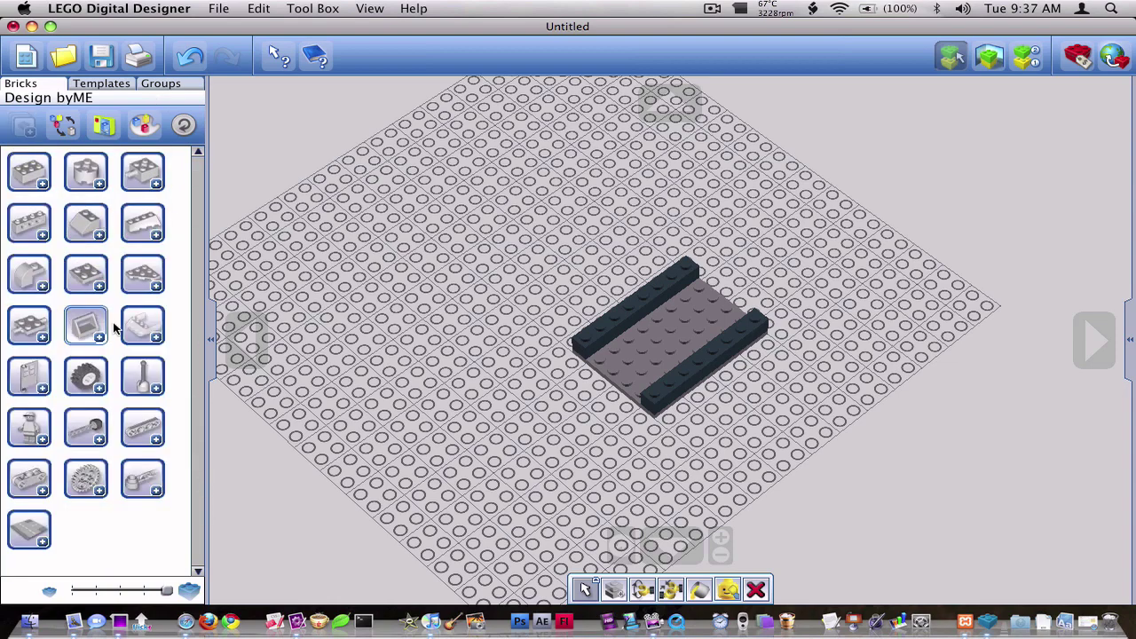
Expand several brick categories, including wheels and round bricks, browse their contents, and collapse all dividers at once.
{"action": "left_click", "coordinate": [98, 382]}
{"action": "left_click", "coordinate": [41, 282]}
{"action": "left_click", "coordinate": [92, 178]}
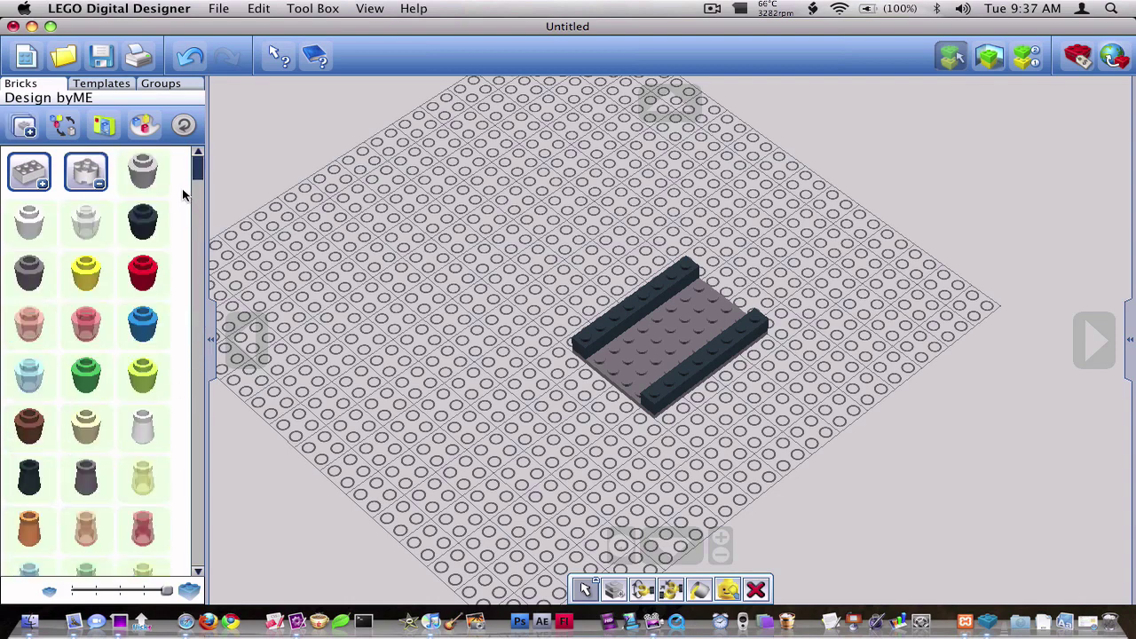
{"action": "left_click_drag", "start_coordinate": [197, 173], "coordinate": [209, 431]}
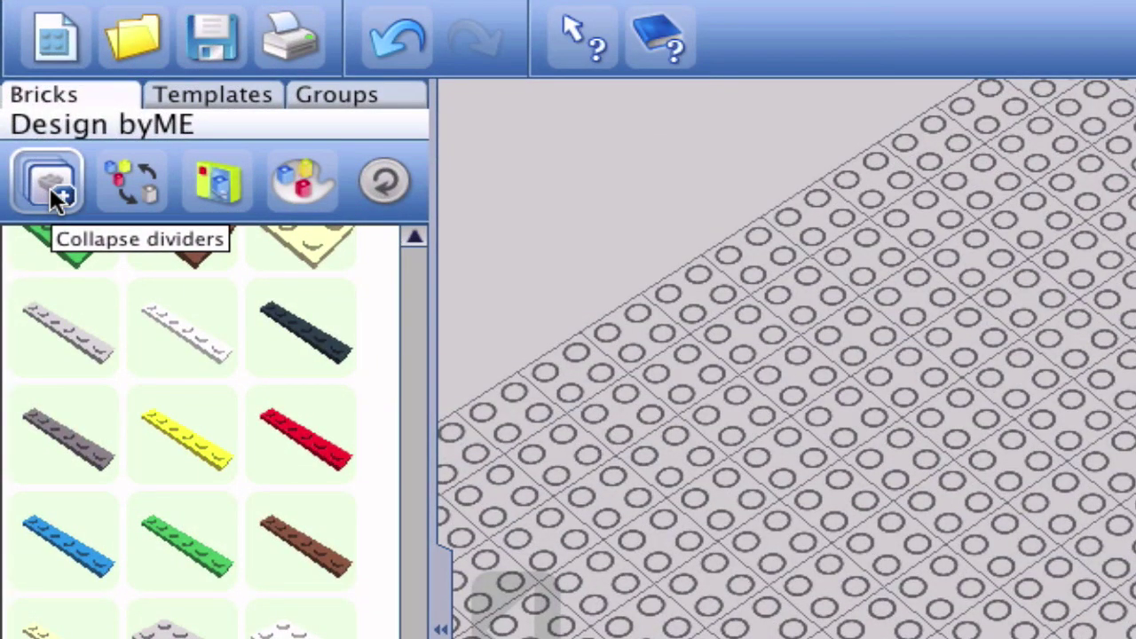
{"action": "left_click", "coordinate": [53, 185]}
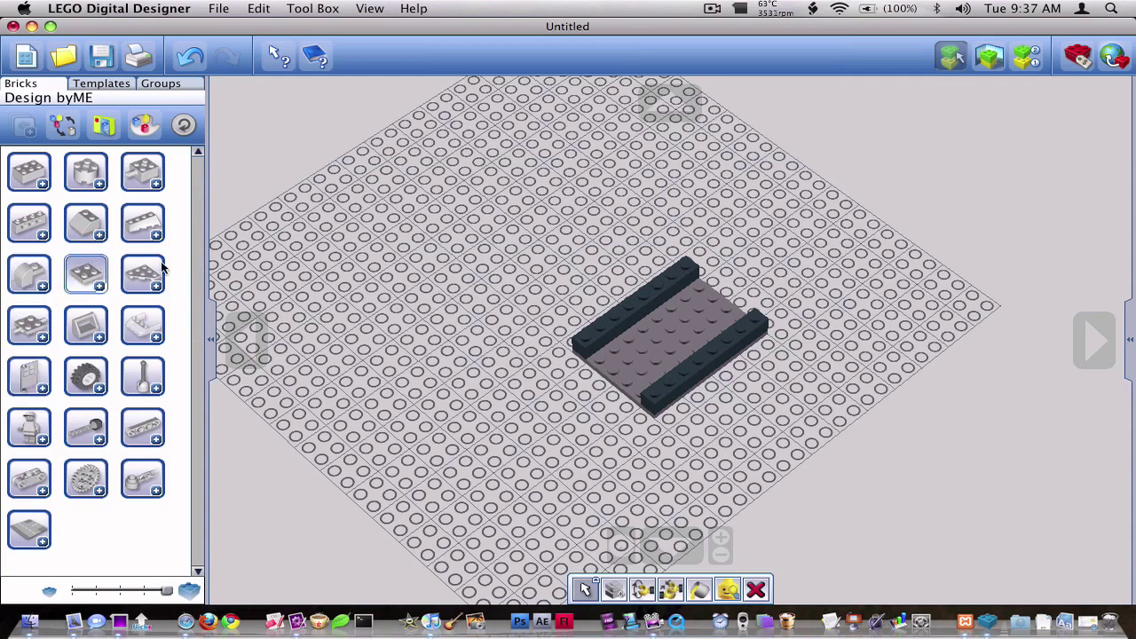
Widen the brick palette to five columns of categories and narrow it to four columns.
{"action": "left_click_drag", "start_coordinate": [232, 235], "coordinate": [307, 231]}
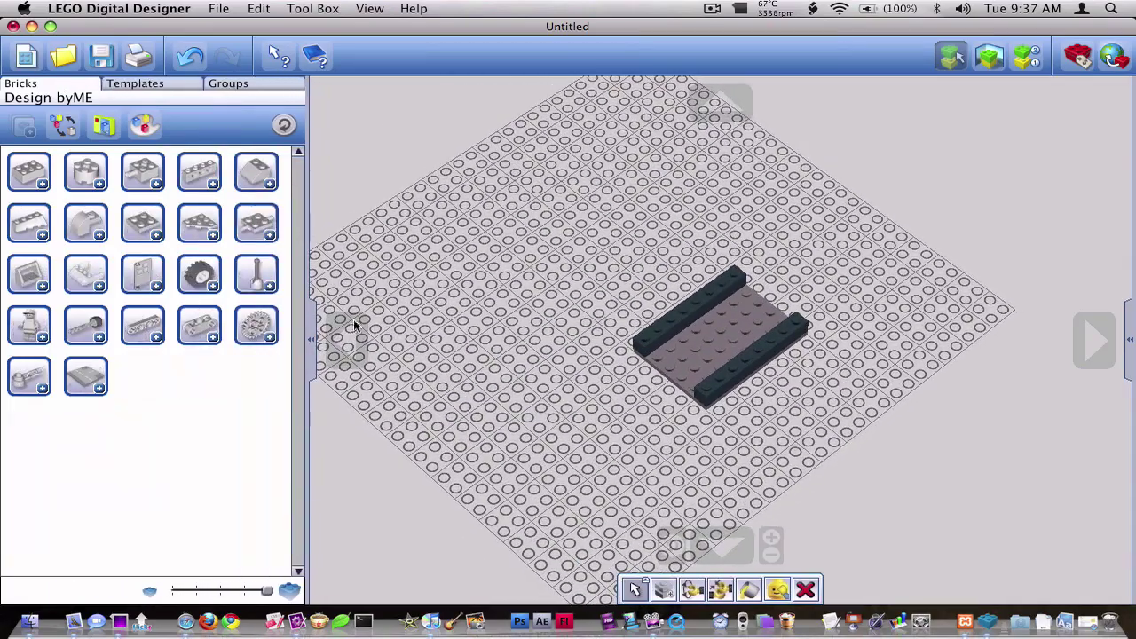
{"action": "right_click_drag", "start_coordinate": [644, 405], "coordinate": [653, 238]}
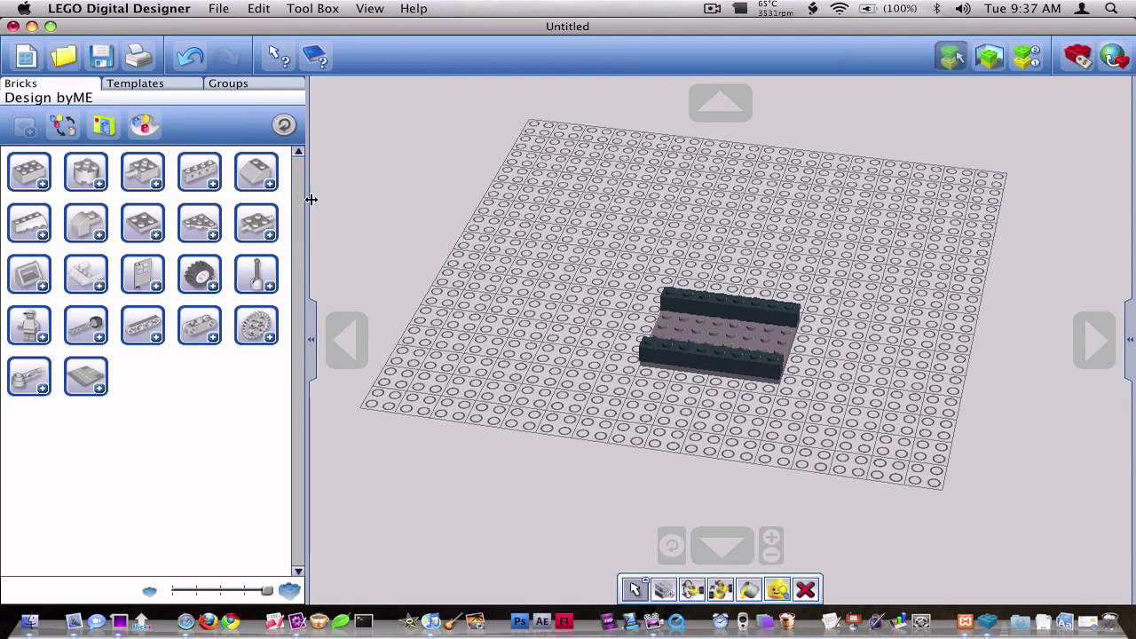
{"action": "left_click_drag", "start_coordinate": [311, 199], "coordinate": [246, 245]}
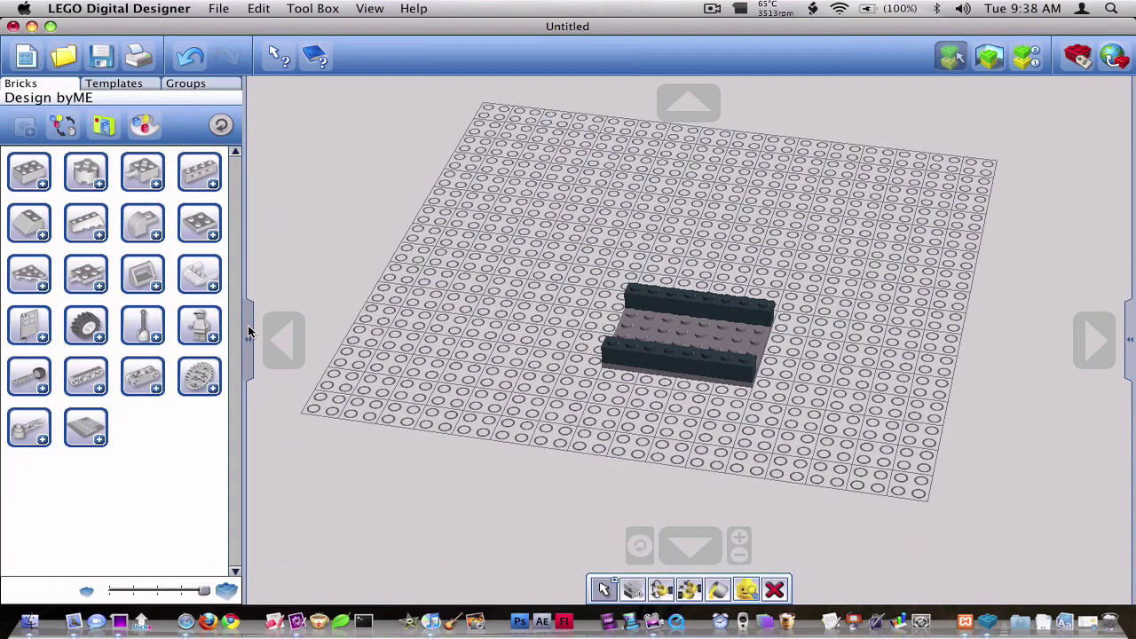
{"action": "left_click_drag", "start_coordinate": [248, 331], "coordinate": [232, 395]}
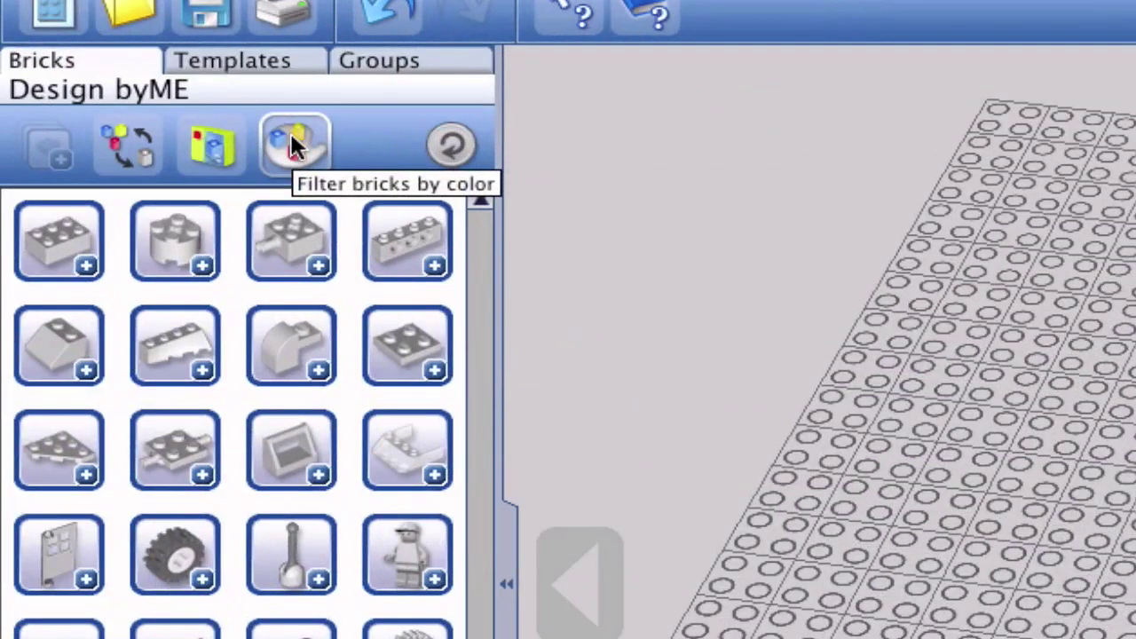
Filter the bricks by the clear transparent color, check the filtered categories, and turn off all filters, including the Design byME theme.
{"action": "left_click", "coordinate": [142, 127]}
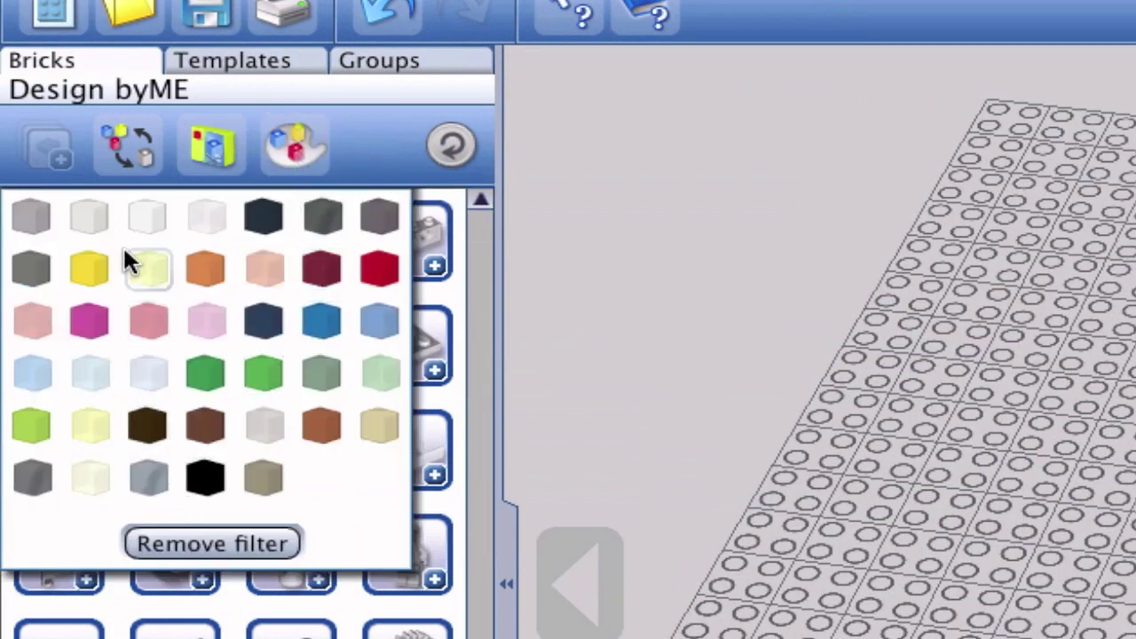
{"action": "left_click", "coordinate": [201, 225]}
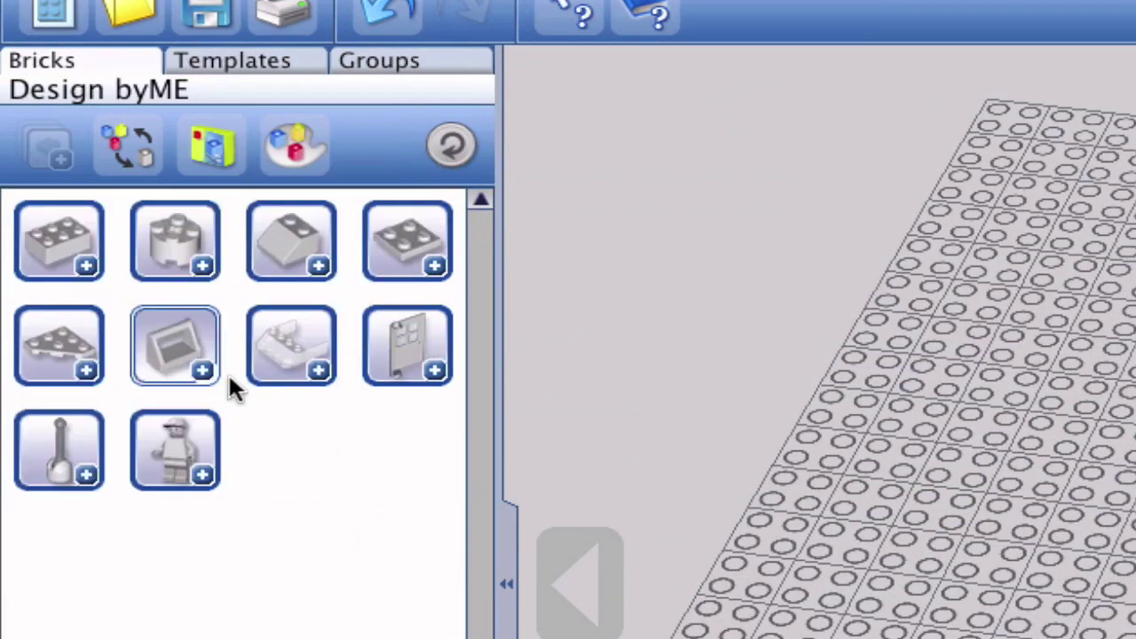
{"action": "left_click", "coordinate": [83, 293]}
{"action": "left_click", "coordinate": [50, 337]}
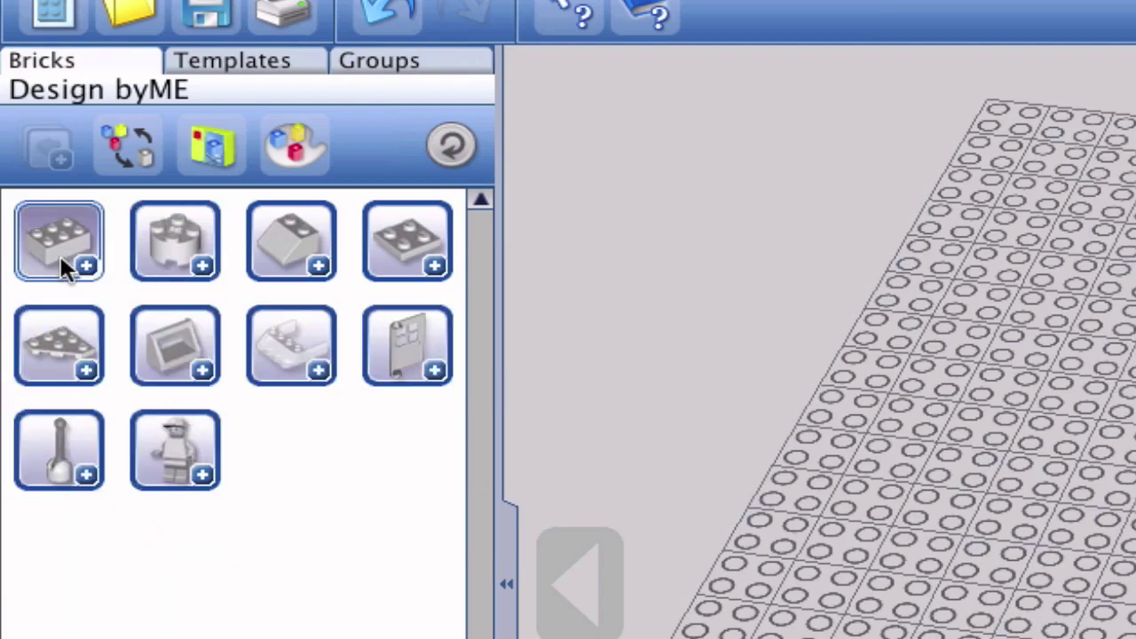
{"action": "left_click", "coordinate": [60, 255]}
{"action": "left_click", "coordinate": [71, 254]}
{"action": "left_click", "coordinate": [276, 248]}
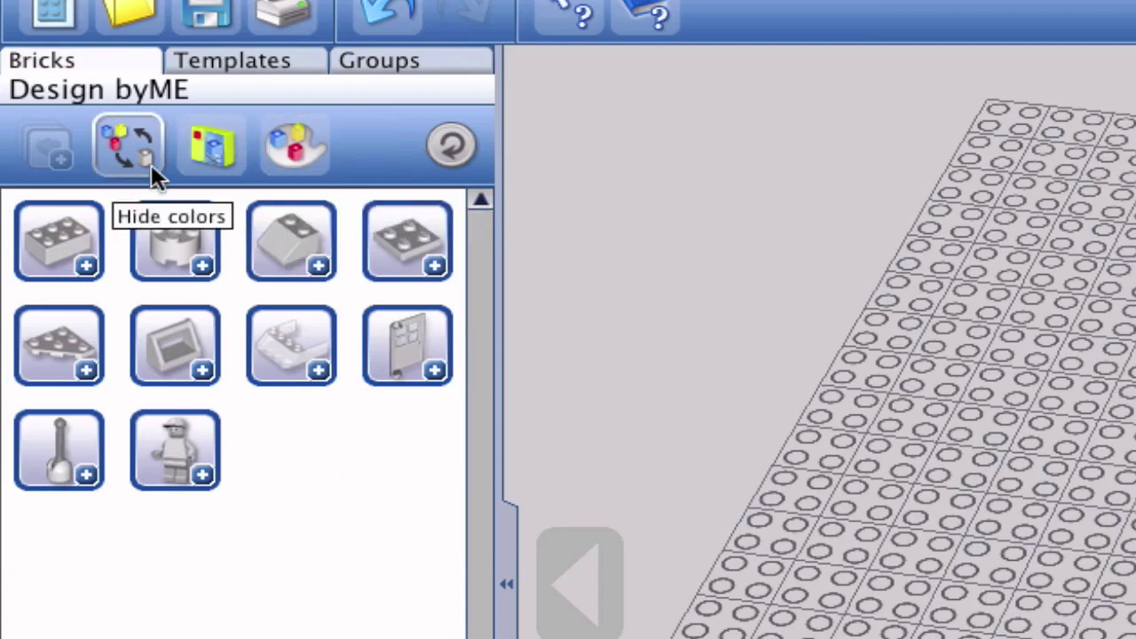
{"action": "left_click", "coordinate": [451, 146]}
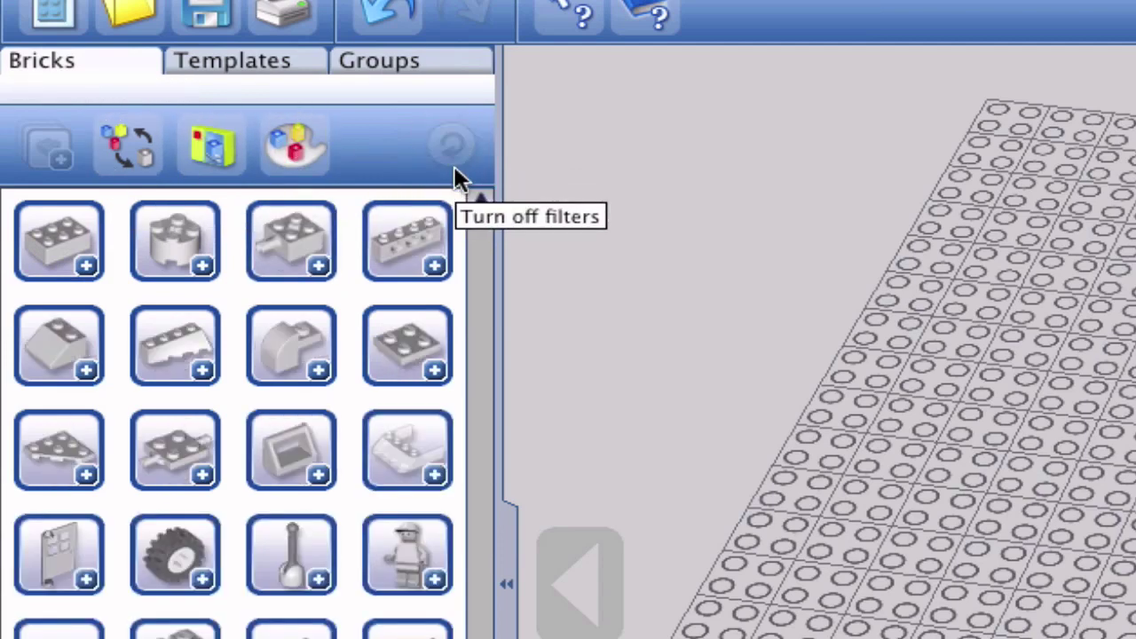
Filter the bricks by black, show the list of theme filters such as Design byME and Mindstorms, and reset the filters.
{"action": "left_click", "coordinate": [258, 149]}
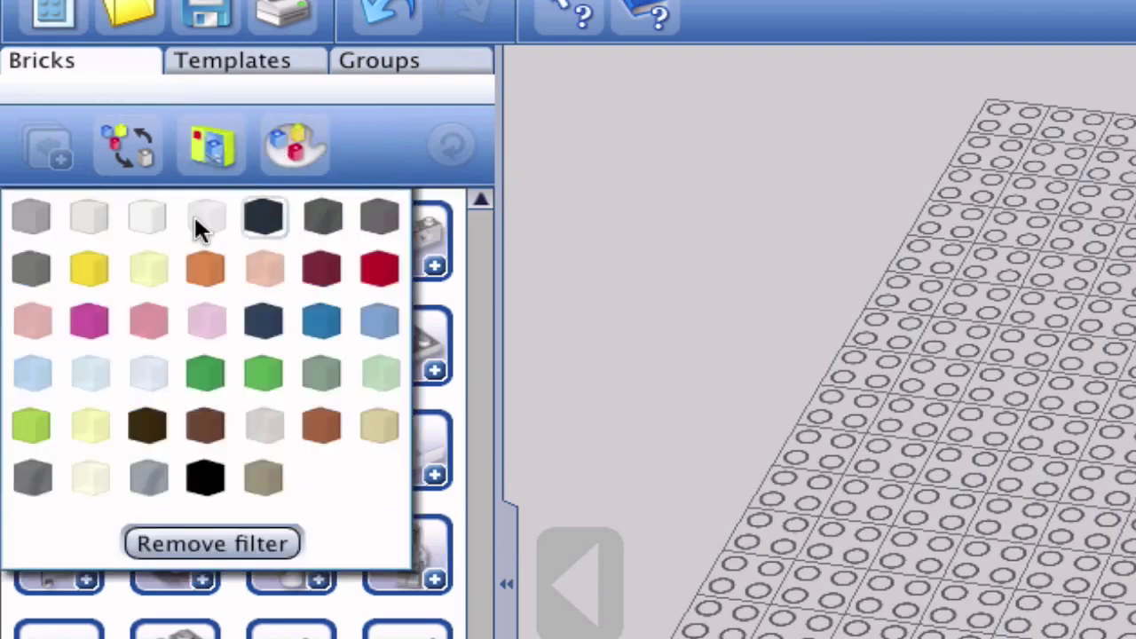
{"action": "left_click", "coordinate": [258, 220]}
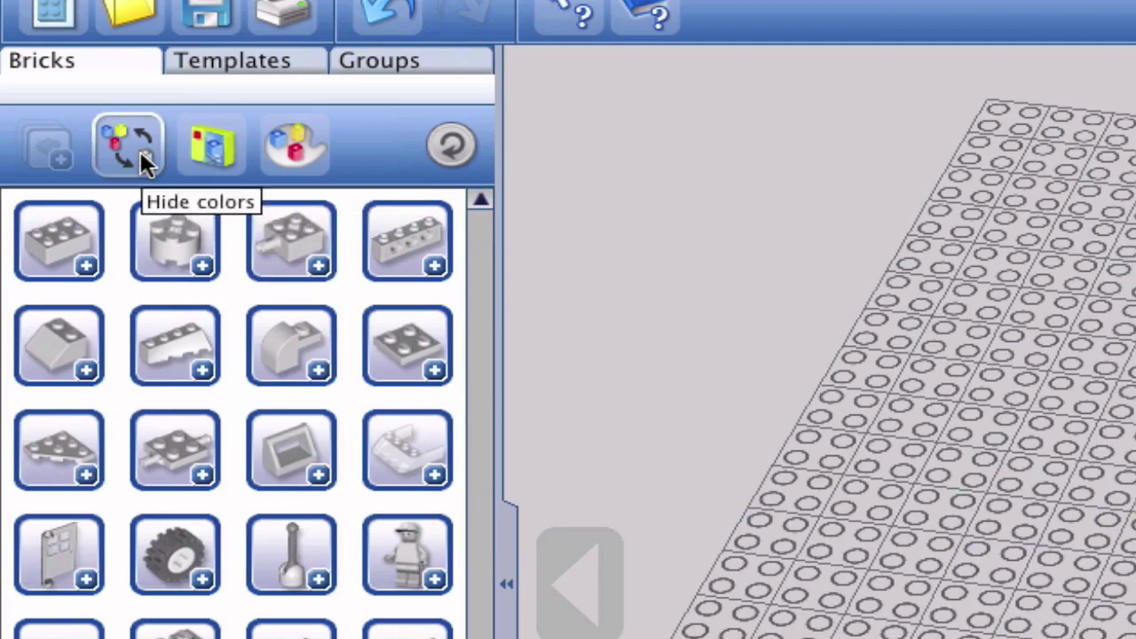
{"action": "left_click", "coordinate": [229, 145]}
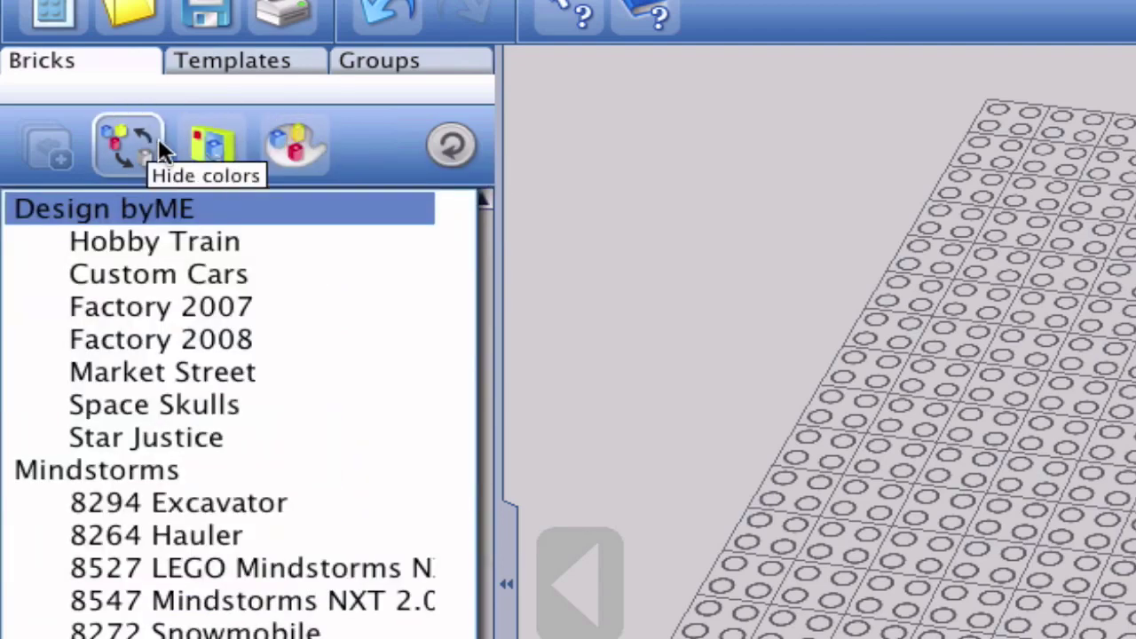
{"action": "left_click", "coordinate": [323, 153]}
{"action": "left_click", "coordinate": [448, 146]}
{"action": "left_click", "coordinate": [452, 145]}
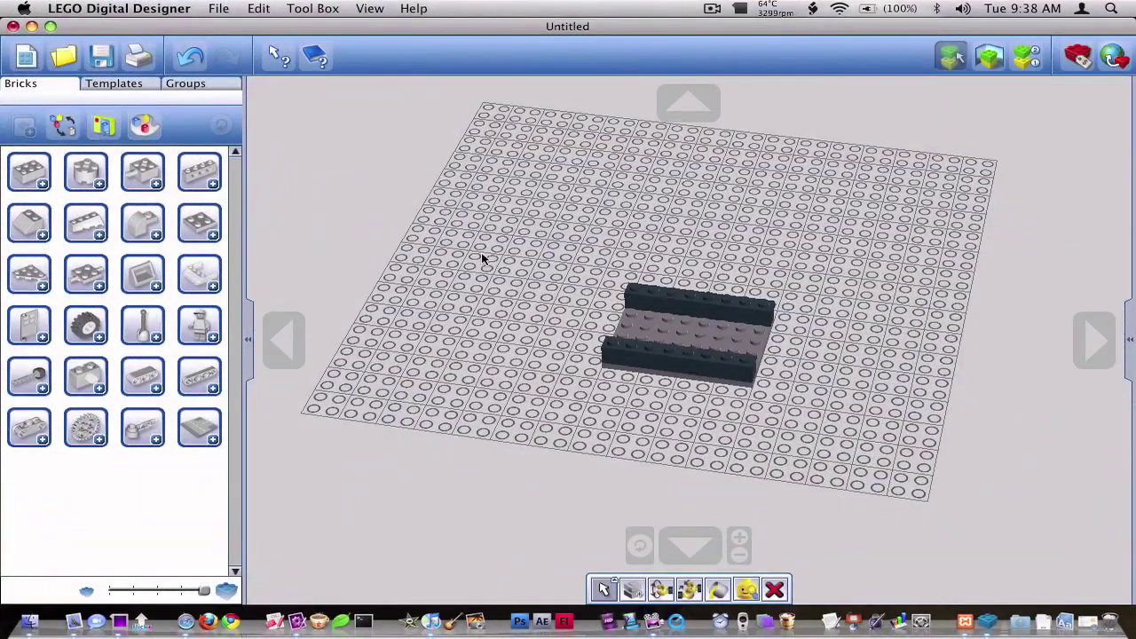
Delete all bricks from the baseplate and browse the minifigure parts category down to the torsos and legs.
{"action": "left_click_drag", "start_coordinate": [517, 219], "coordinate": [838, 451]}
{"action": "key", "text": "Delete"}
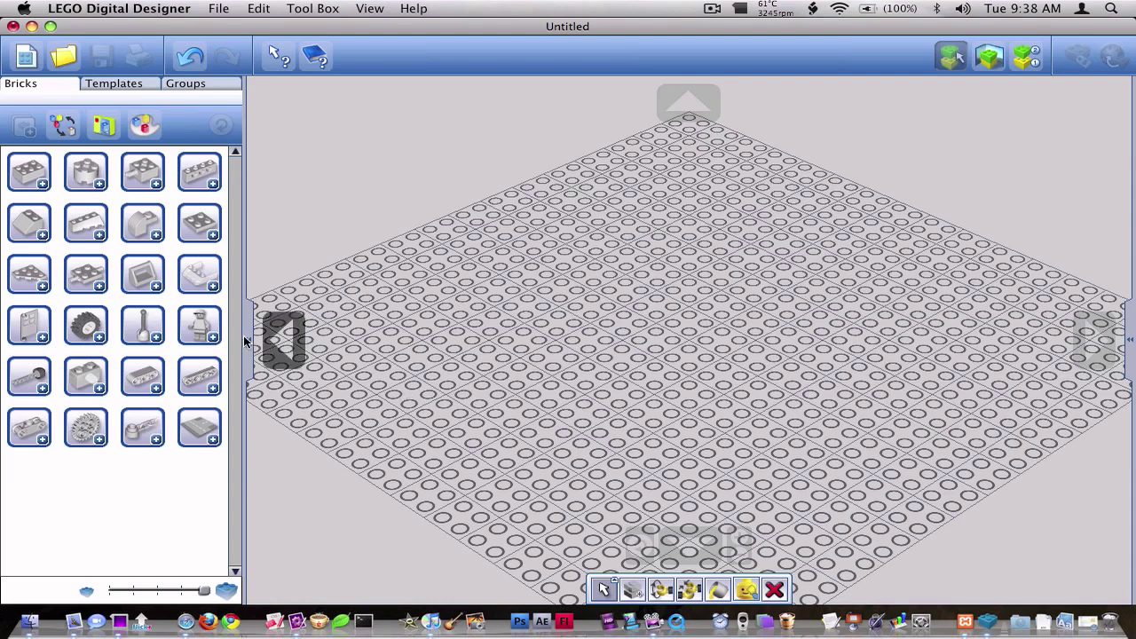
{"action": "left_click", "coordinate": [194, 327]}
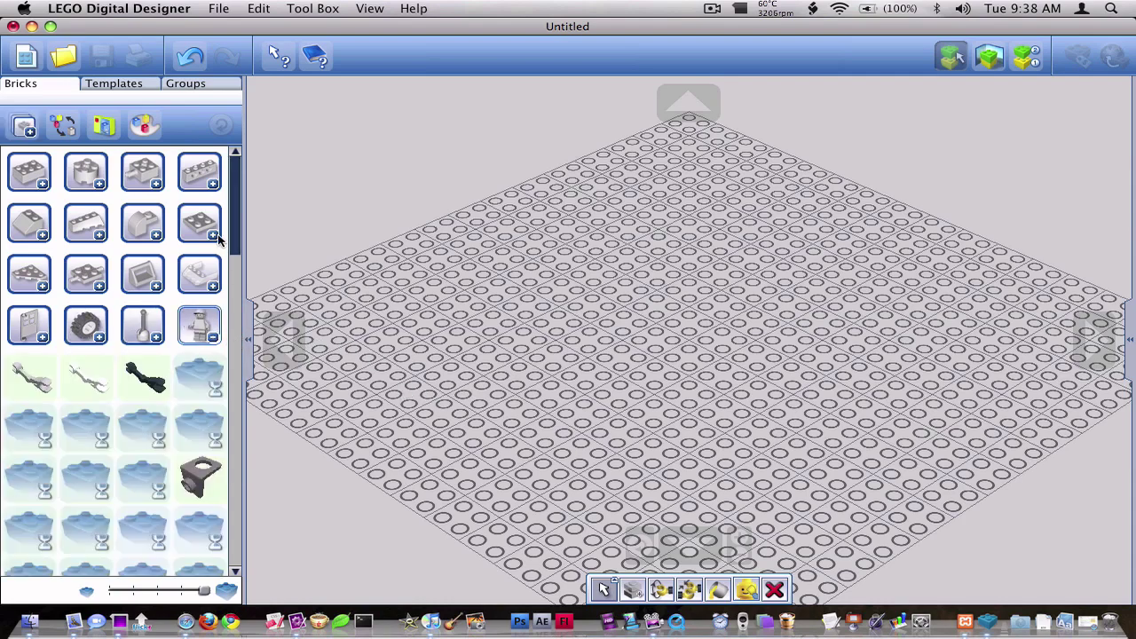
{"action": "left_click_drag", "start_coordinate": [235, 229], "coordinate": [237, 371]}
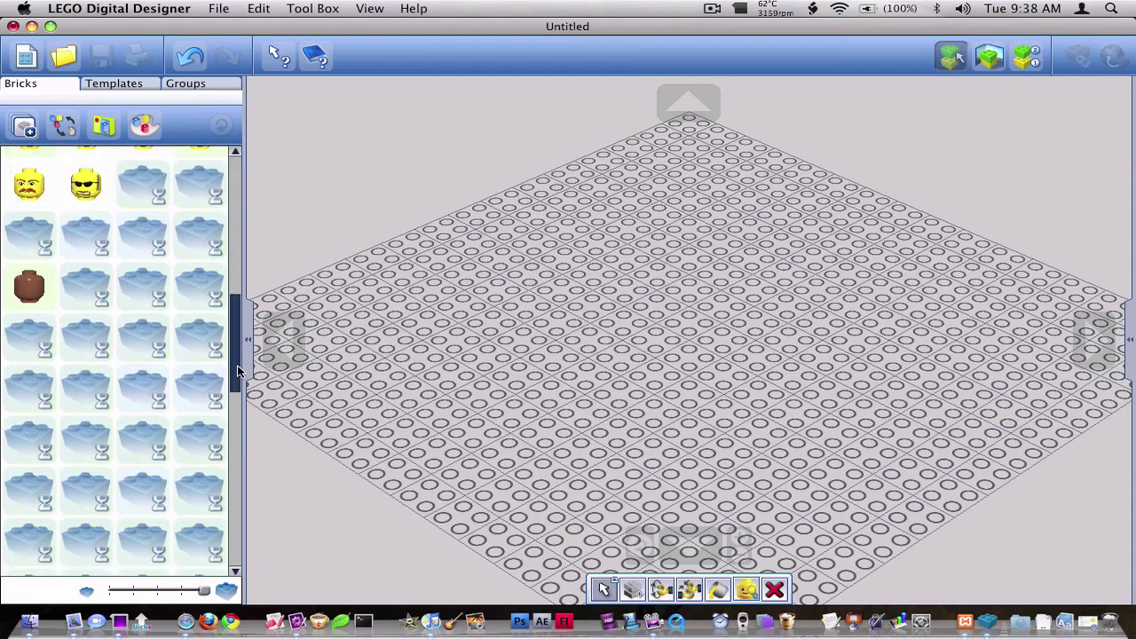
{"action": "scroll", "coordinate": [236, 362], "scroll_direction": "down", "scroll_amount": 3}
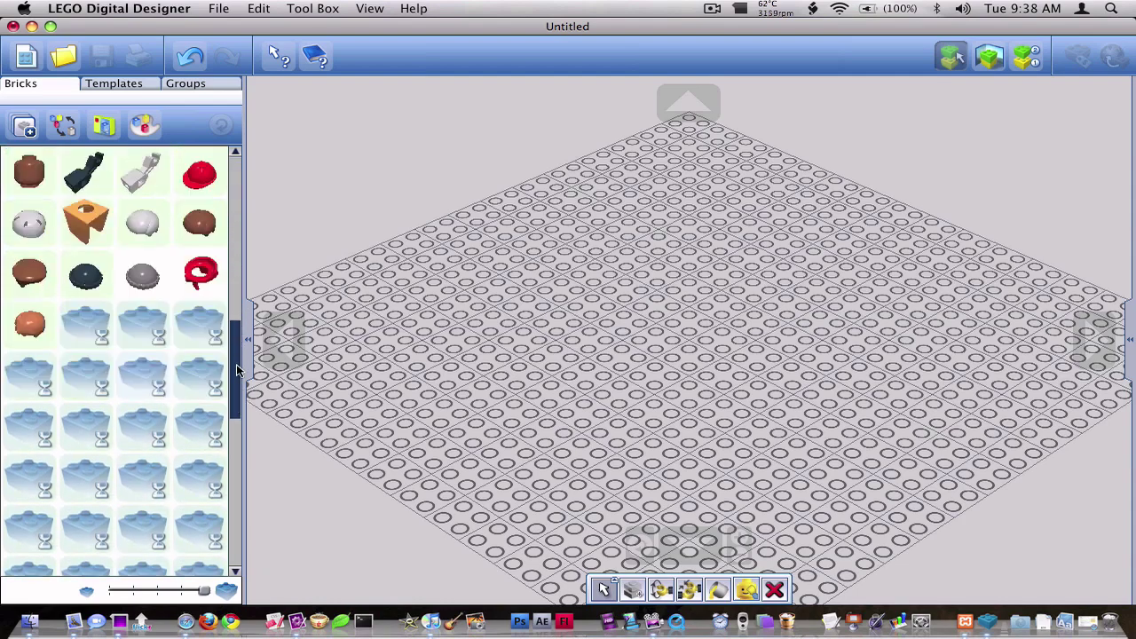
{"action": "left_click_drag", "start_coordinate": [234, 354], "coordinate": [238, 479]}
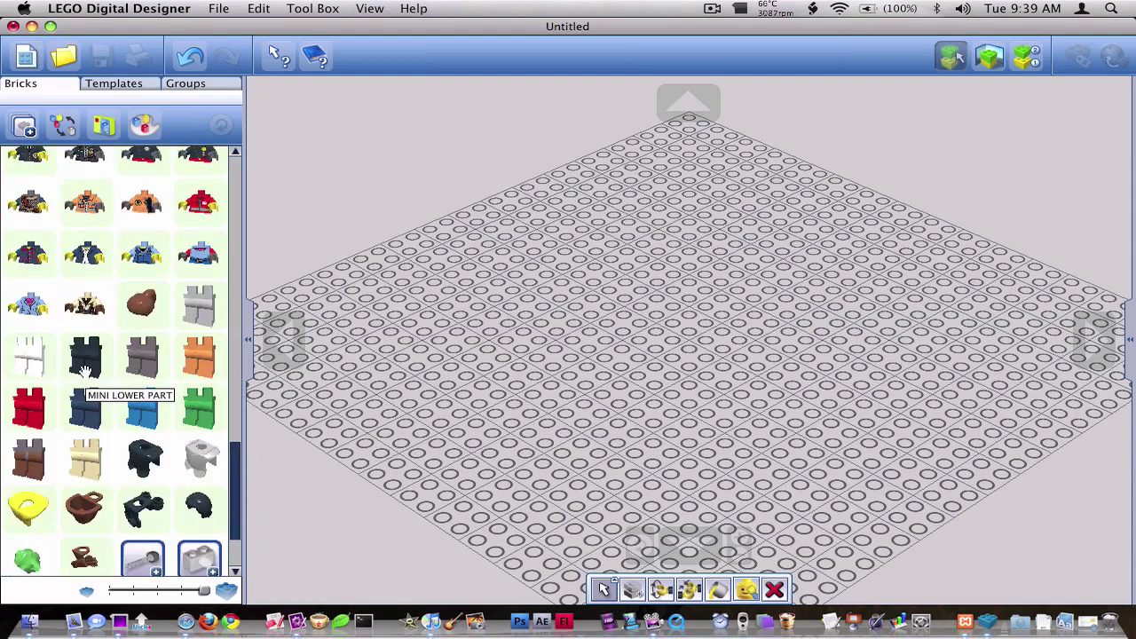
Place black minifigure legs on the baseplate and attach a dark blue jacket torso on top of them.
{"action": "left_click", "coordinate": [81, 366]}
{"action": "left_click", "coordinate": [559, 391]}
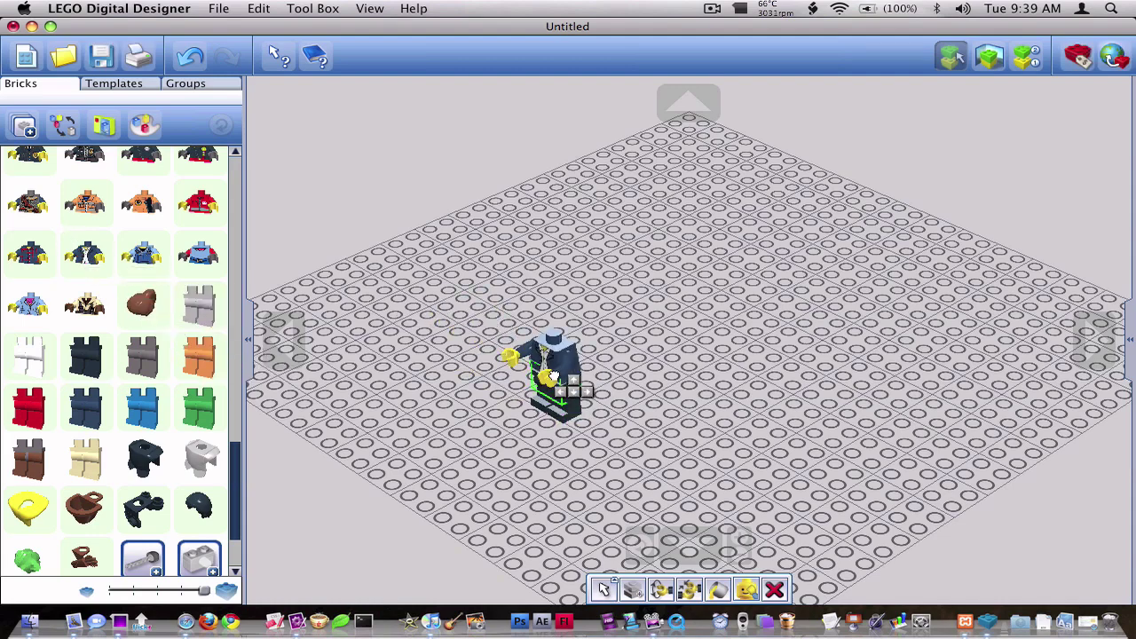
{"action": "left_click", "coordinate": [551, 378]}
Attach a yellow open-mouthed minifigure head to the torso and dismiss the pricing and gallery warning.
{"action": "left_click_drag", "start_coordinate": [236, 469], "coordinate": [239, 310]}
{"action": "left_click", "coordinate": [90, 328]}
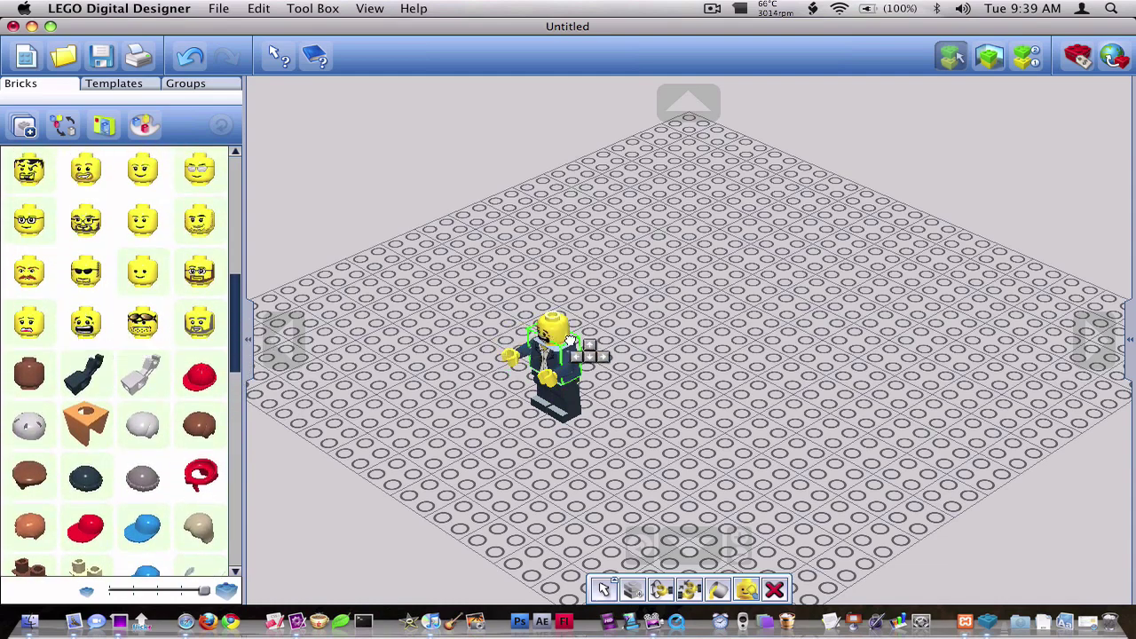
{"action": "left_click", "coordinate": [569, 341]}
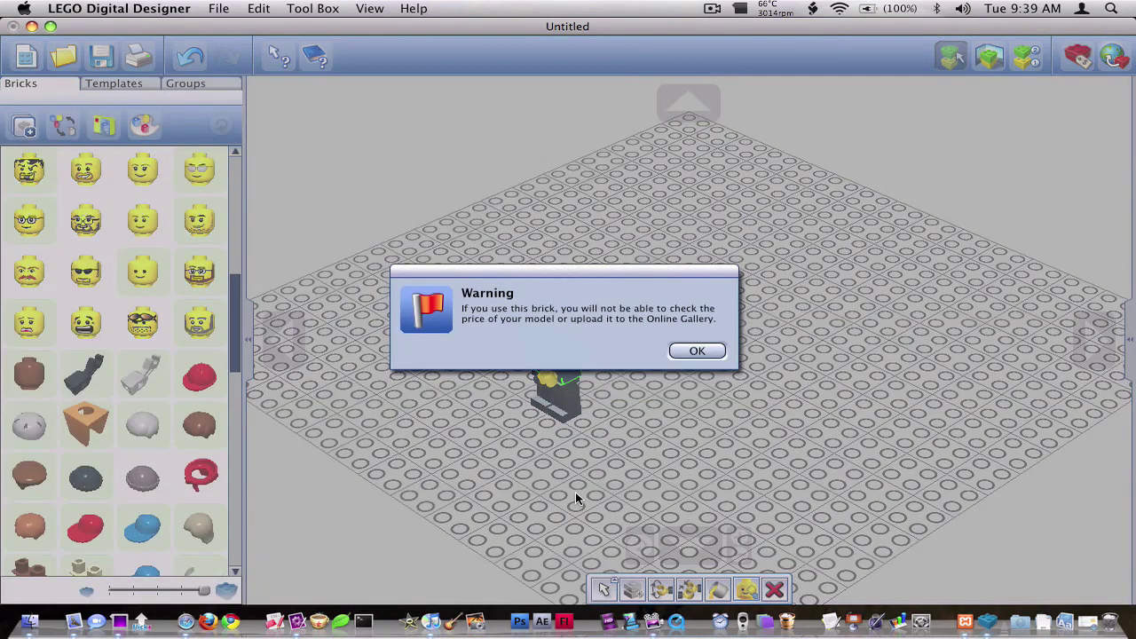
{"action": "left_click", "coordinate": [696, 351]}
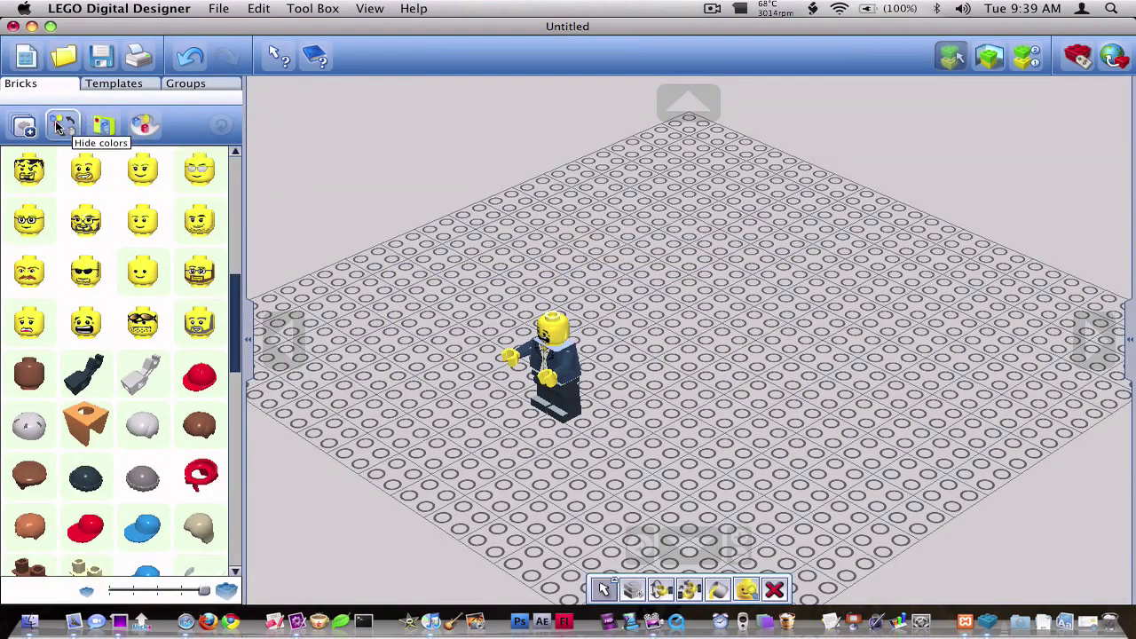
Look through the brick color filters and filter the palette by the Design byME theme.
{"action": "left_click", "coordinate": [142, 126]}
{"action": "left_click", "coordinate": [136, 126]}
{"action": "left_click", "coordinate": [136, 125]}
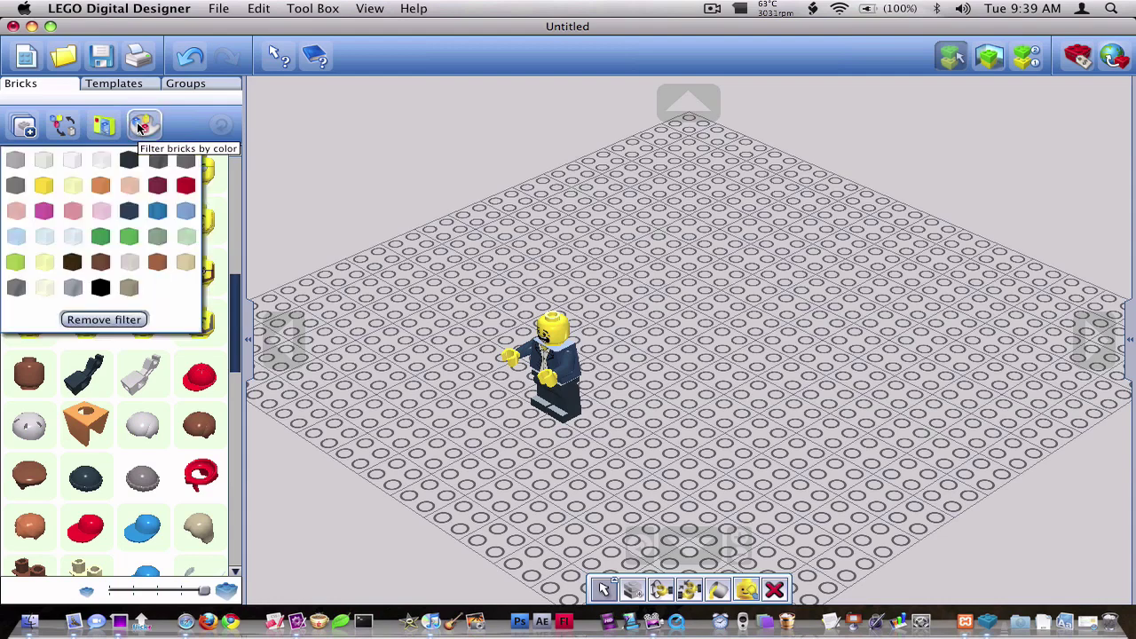
{"action": "left_click", "coordinate": [142, 125]}
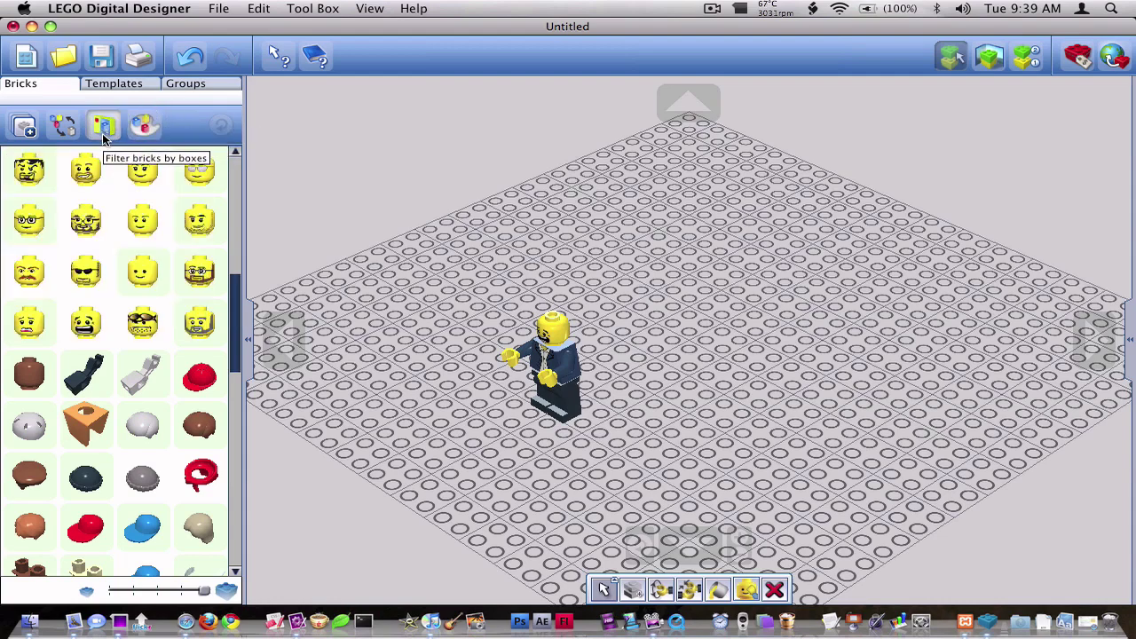
{"action": "left_click", "coordinate": [104, 125]}
{"action": "left_click", "coordinate": [82, 158]}
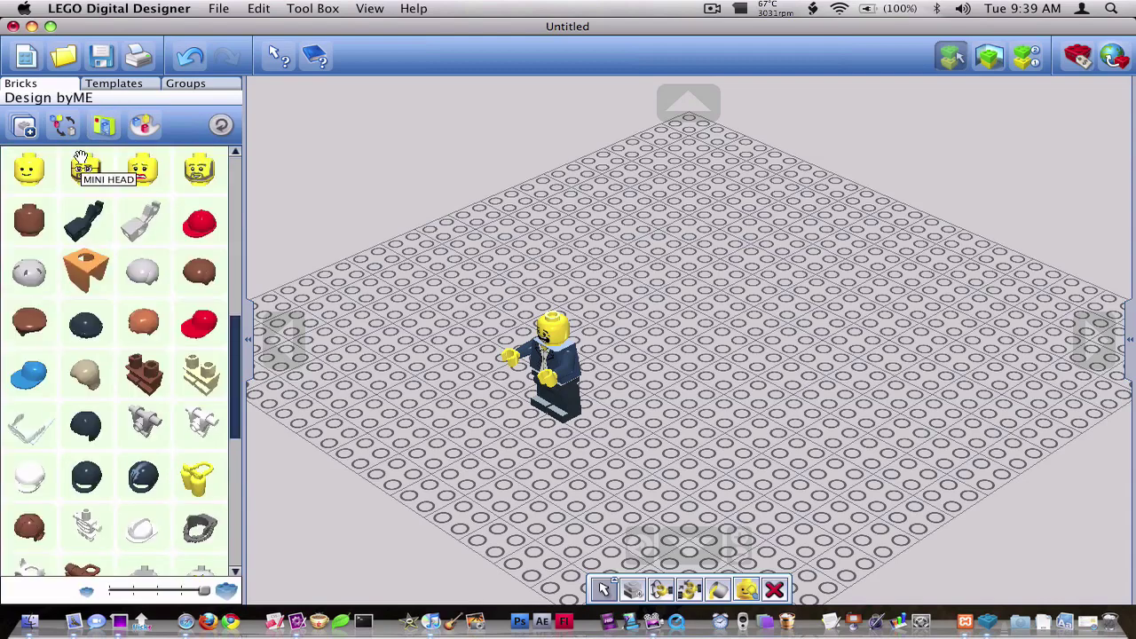
Replace the minifigure's head with a bearded head from the Design byME parts.
{"action": "left_click", "coordinate": [539, 328]}
{"action": "key", "text": "Delete"}
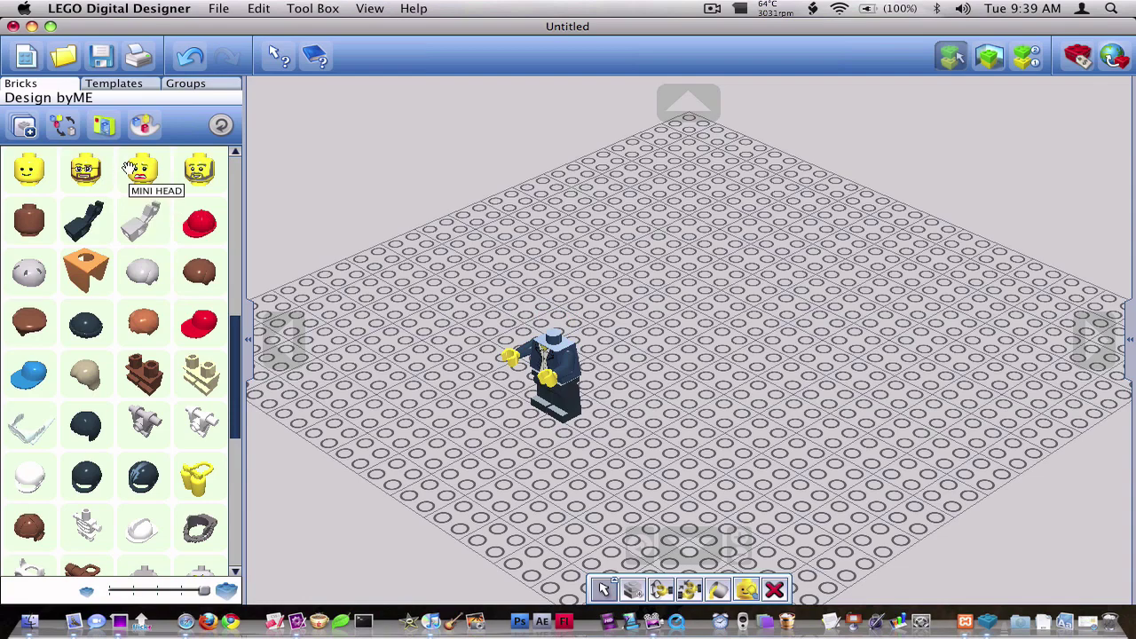
{"action": "key", "text": "super+z"}
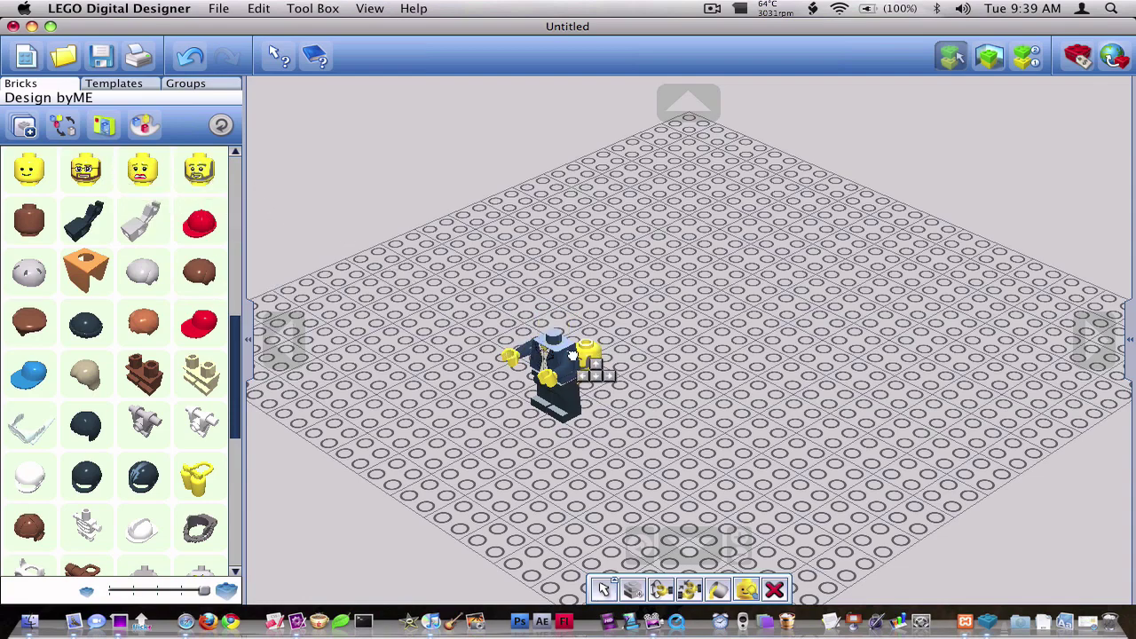
{"action": "left_click", "coordinate": [564, 348]}
Copy the entire minifigure, paste a duplicate in front of it, and undo the paste.
{"action": "right_click_drag", "start_coordinate": [539, 458], "coordinate": [676, 385]}
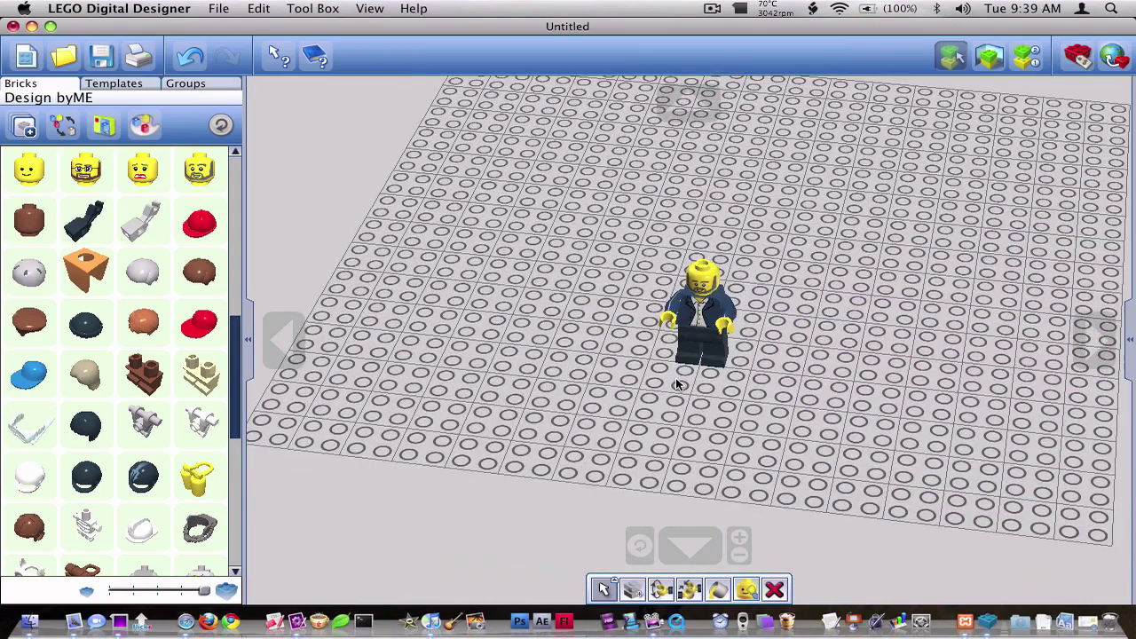
{"action": "left_click_drag", "start_coordinate": [540, 164], "coordinate": [901, 476]}
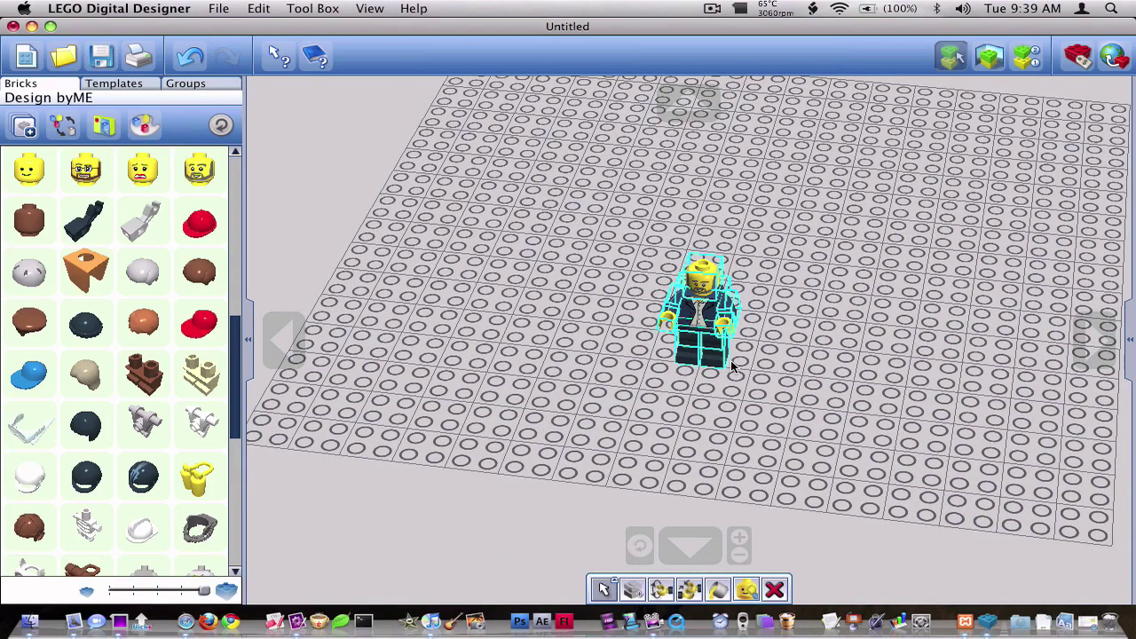
{"action": "key", "text": "super+c"}
{"action": "key", "text": "super+v"}
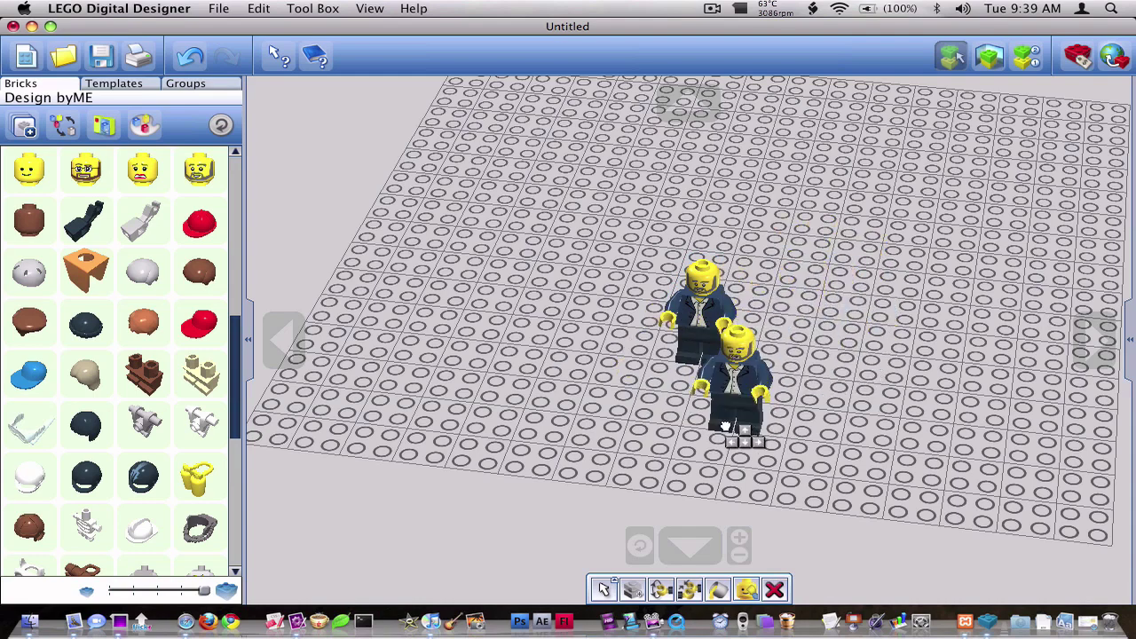
{"action": "key", "text": "super+z"}
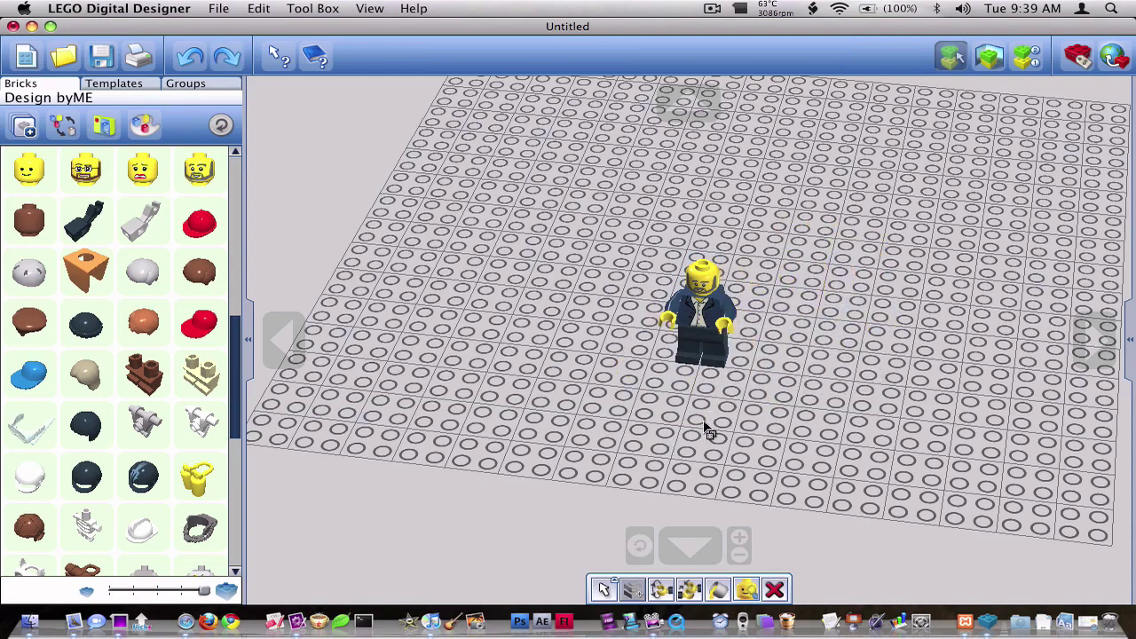
Paste another duplicate of the minifigure beside the original and remove it again.
{"action": "left_click_drag", "start_coordinate": [615, 203], "coordinate": [791, 380]}
{"action": "key", "text": "super+v"}
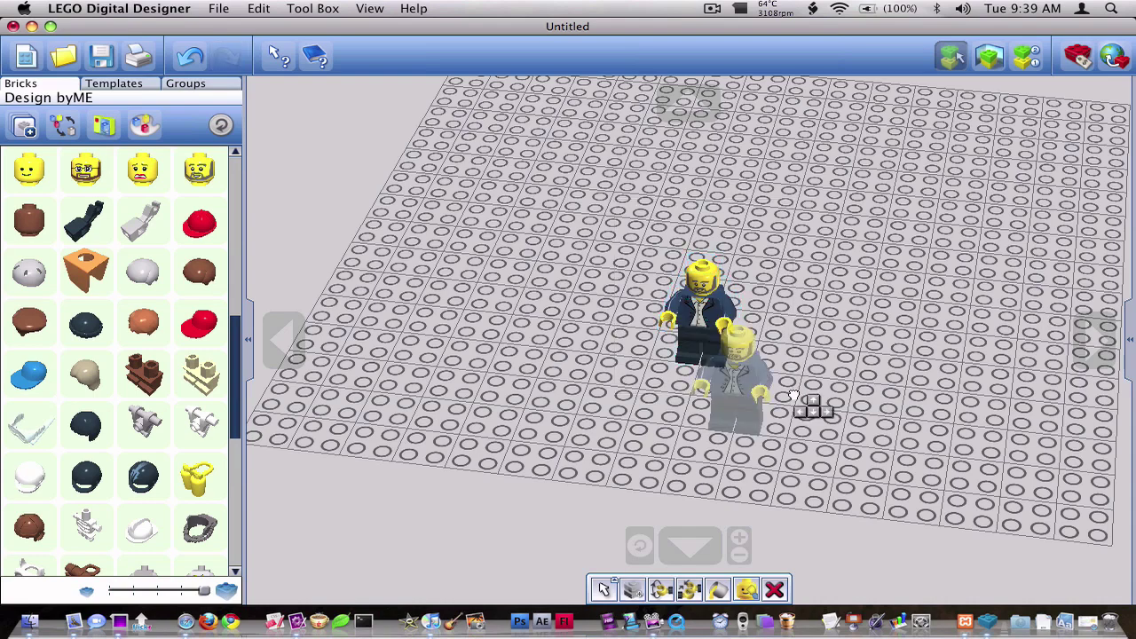
{"action": "left_click", "coordinate": [792, 395]}
{"action": "key", "text": "Delete"}
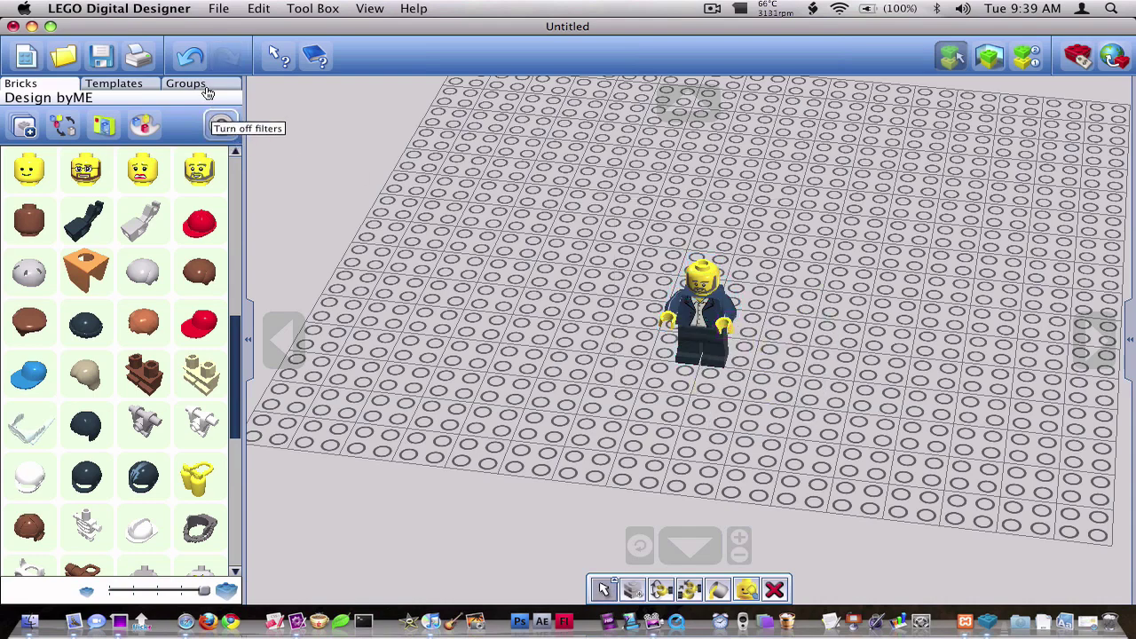
Create a group from all parts of the minifigure.
{"action": "left_click_drag", "start_coordinate": [467, 163], "coordinate": [739, 446]}
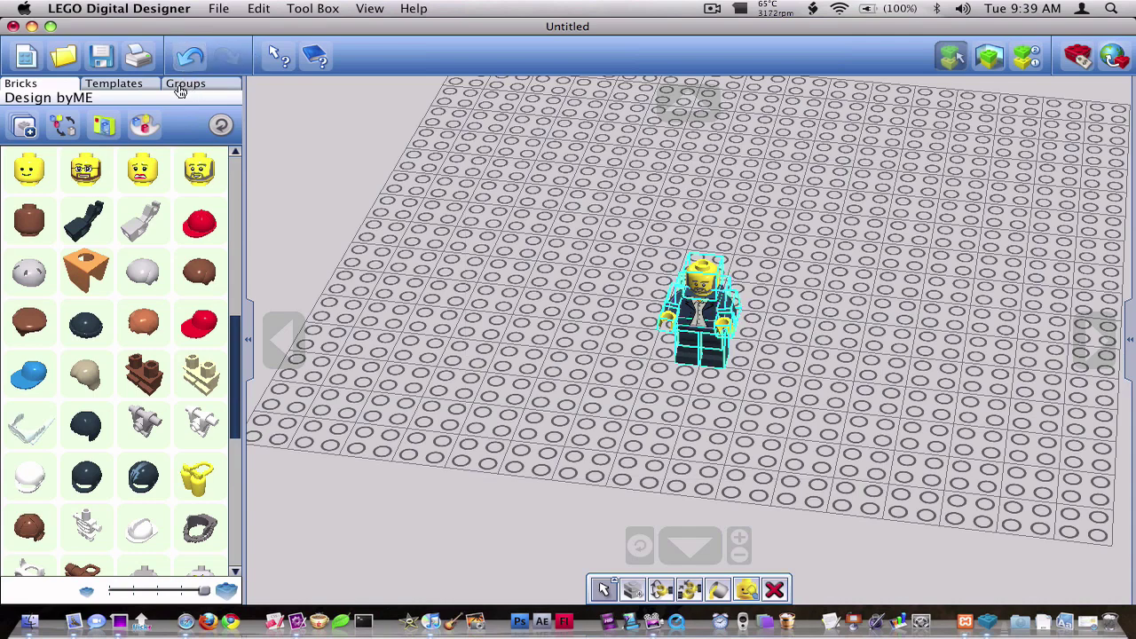
{"action": "left_click", "coordinate": [189, 89]}
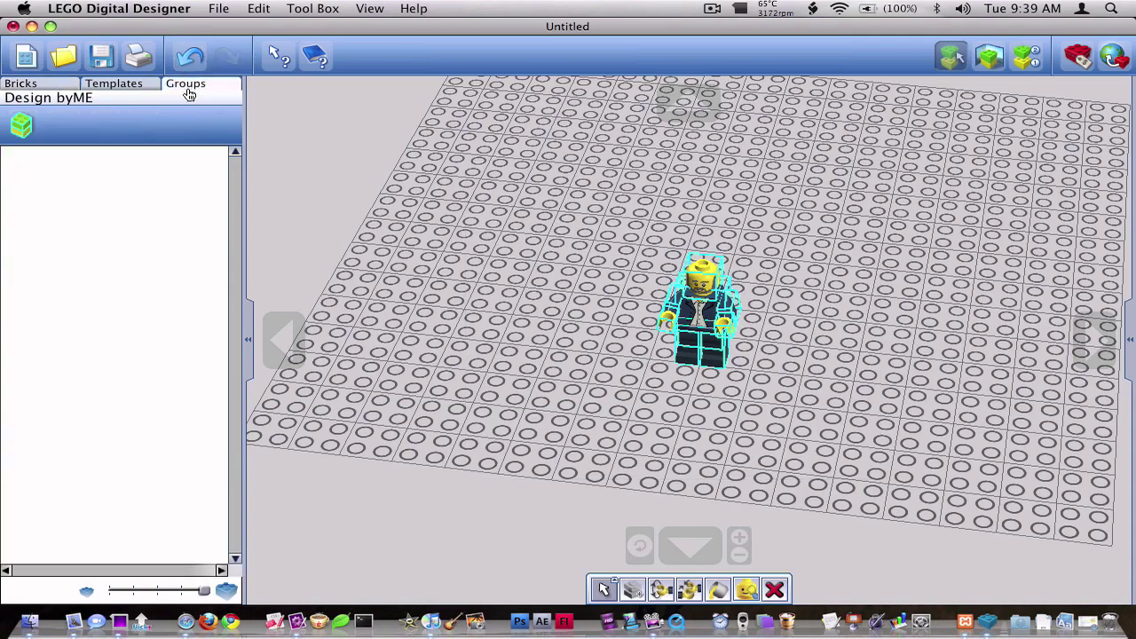
{"action": "left_click", "coordinate": [27, 132]}
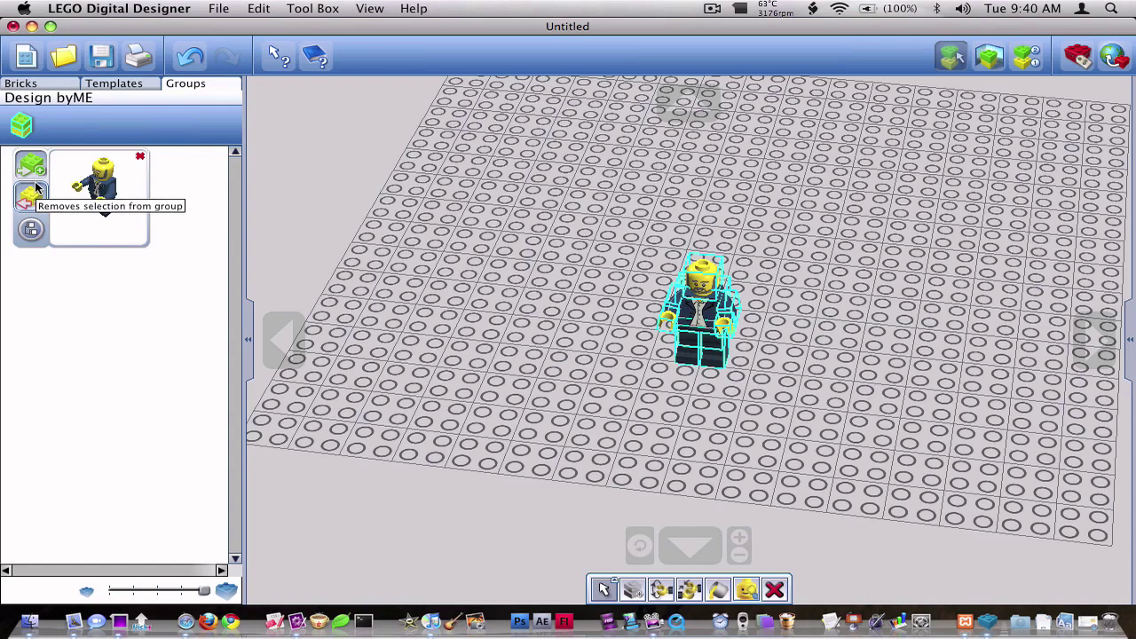
Delete the grouped minifigure, decline the deletion of its group, and undo to restore the minifigure.
{"action": "left_click_drag", "start_coordinate": [532, 210], "coordinate": [816, 438]}
{"action": "key", "text": "Delete"}
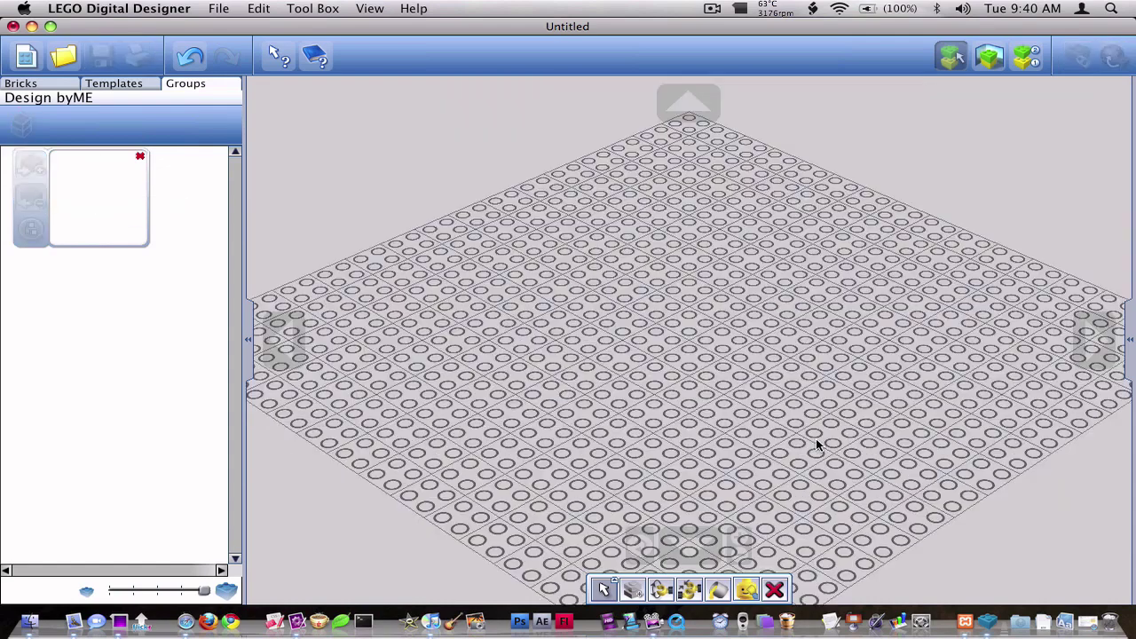
{"action": "left_click", "coordinate": [139, 157]}
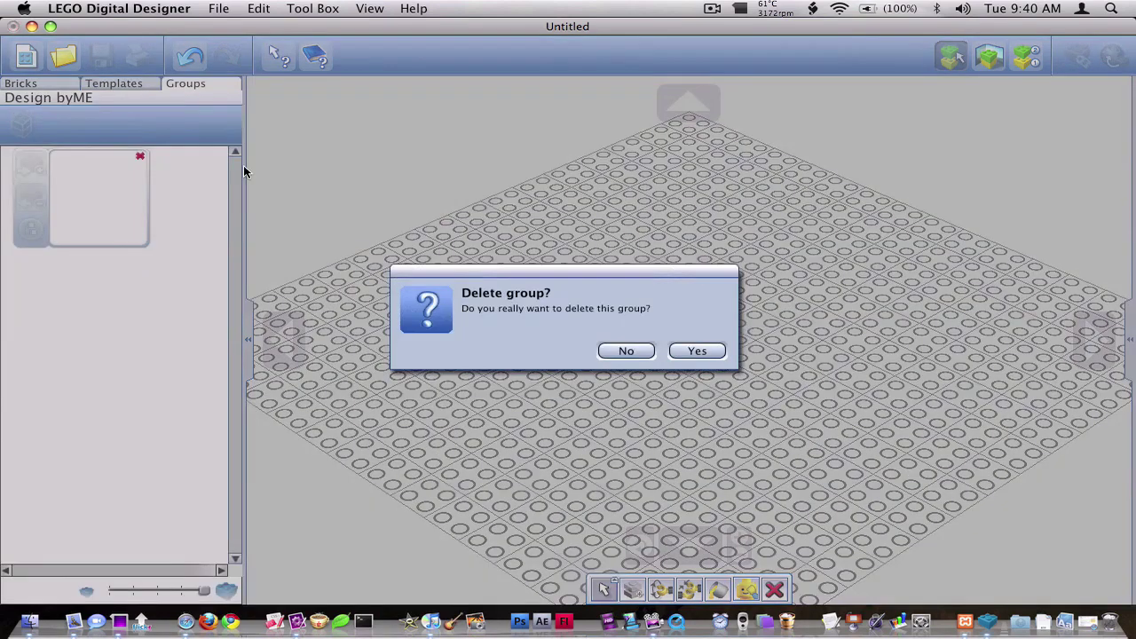
{"action": "left_click", "coordinate": [625, 352]}
{"action": "key", "text": "super+z"}
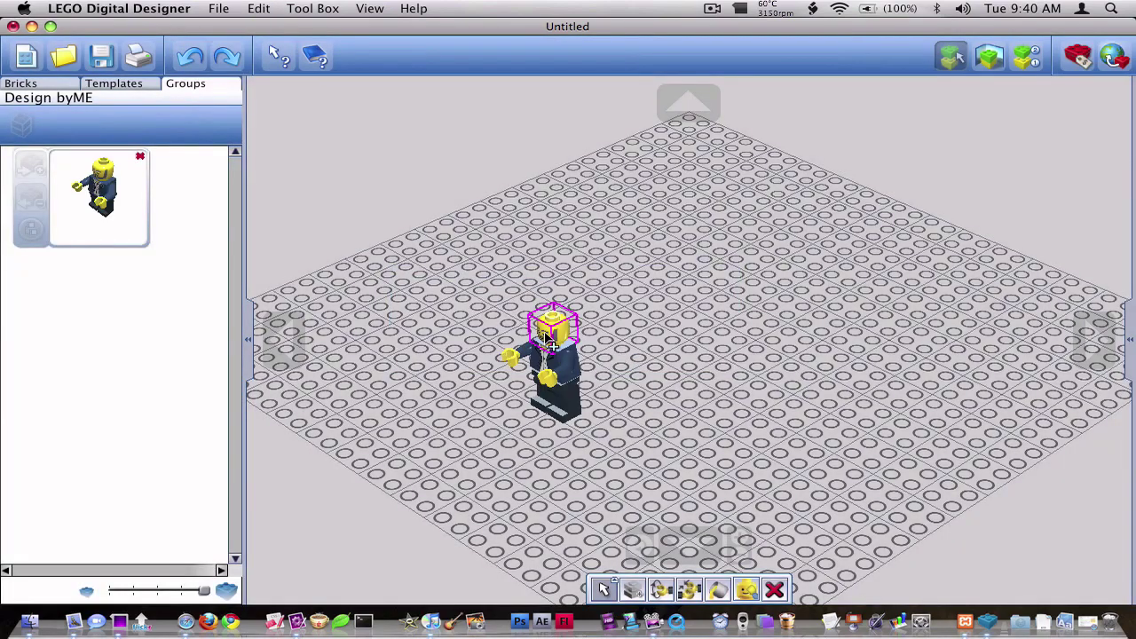
Select the minifigure through its group, create a second group from it, and delete the empty group.
{"action": "left_click", "coordinate": [124, 196]}
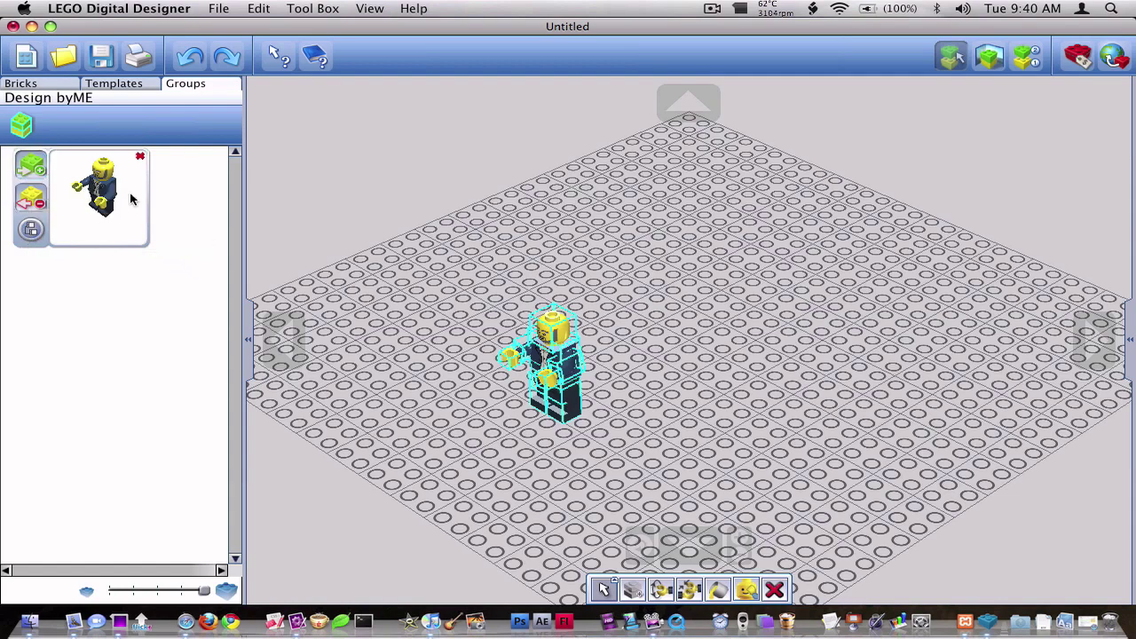
{"action": "left_click", "coordinate": [23, 126]}
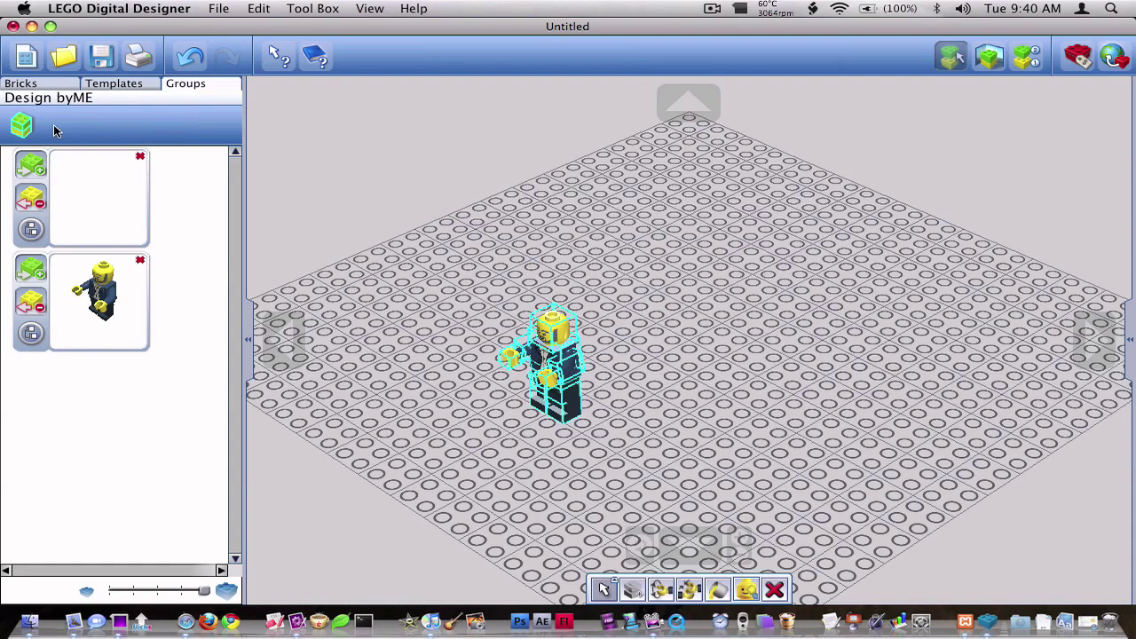
{"action": "left_click", "coordinate": [140, 157]}
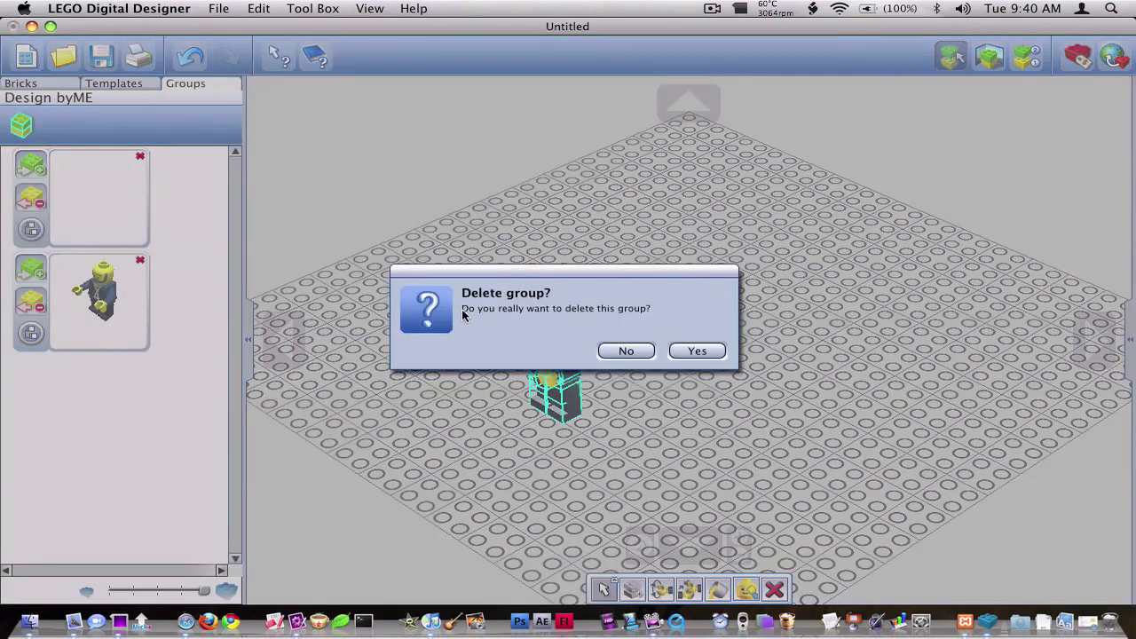
{"action": "left_click", "coordinate": [692, 357]}
{"action": "left_click", "coordinate": [582, 408]}
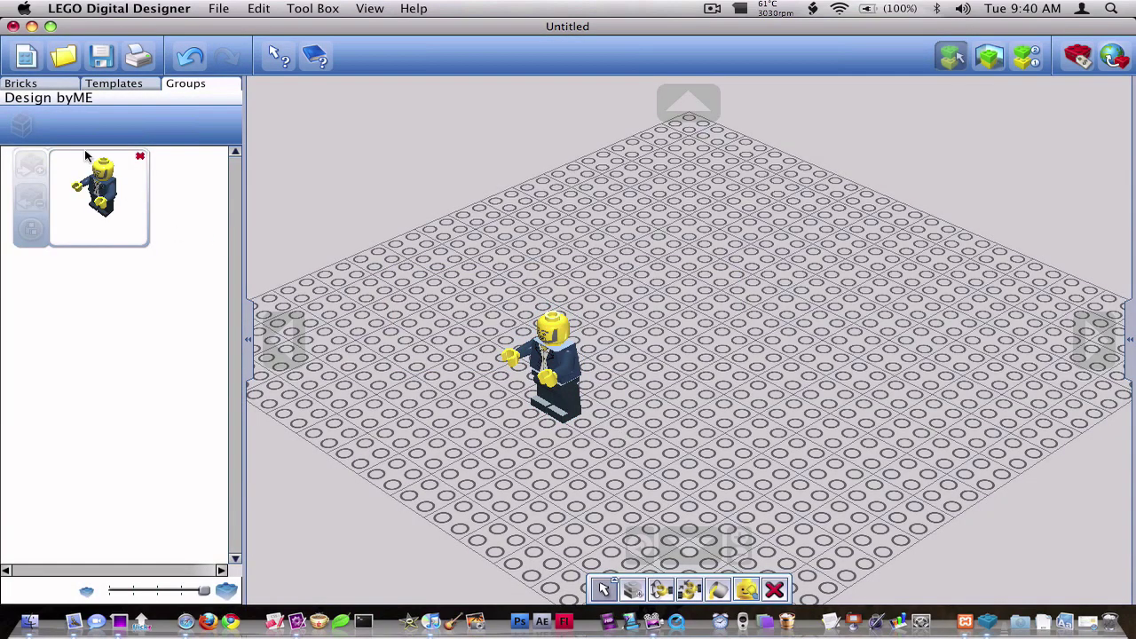
Delete the minifigure and its empty group, and undo both deletions.
{"action": "left_click", "coordinate": [101, 204]}
{"action": "left_click", "coordinate": [605, 374]}
{"action": "left_click_drag", "start_coordinate": [413, 248], "coordinate": [593, 482]}
{"action": "key", "text": "Delete"}
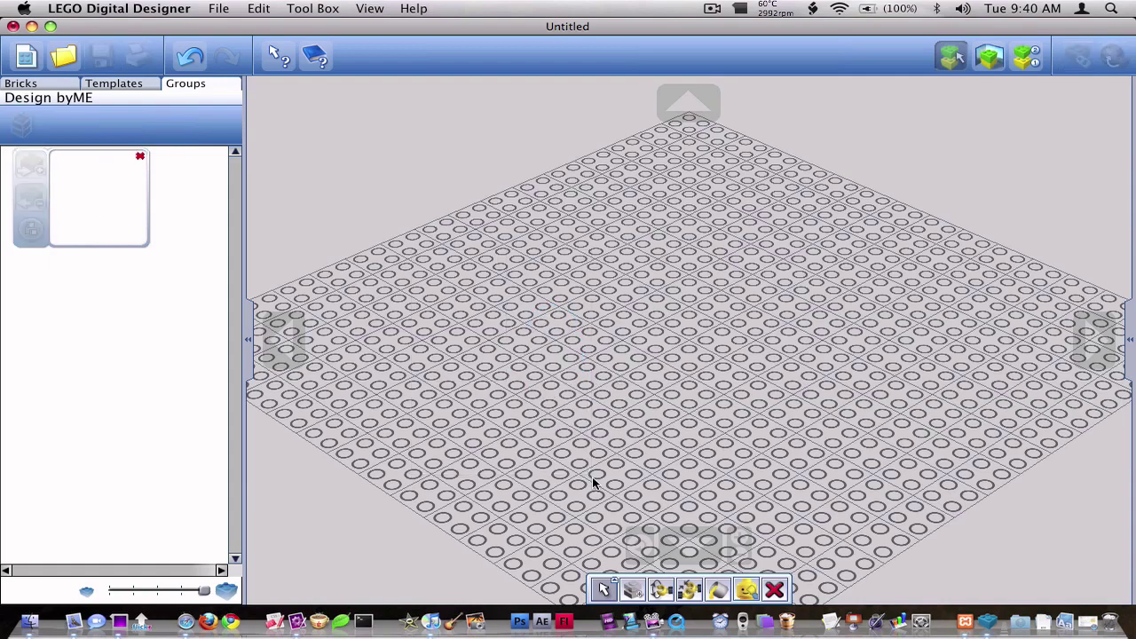
{"action": "left_click", "coordinate": [139, 158]}
{"action": "left_click", "coordinate": [692, 351]}
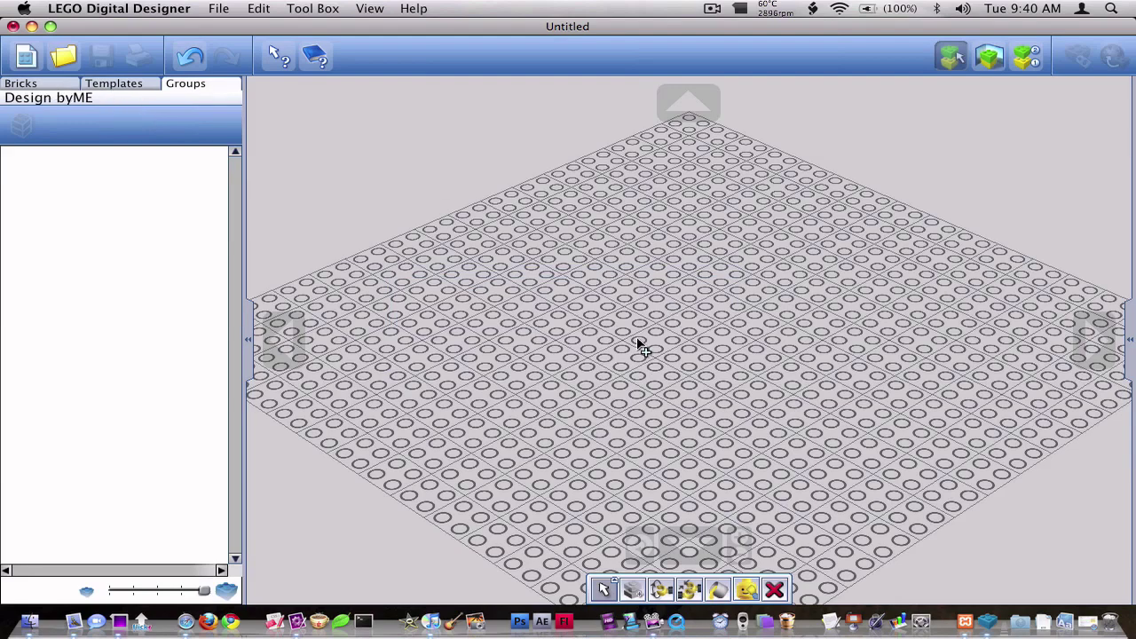
{"action": "key", "text": "super+z"}
{"action": "key", "text": "super+z"}
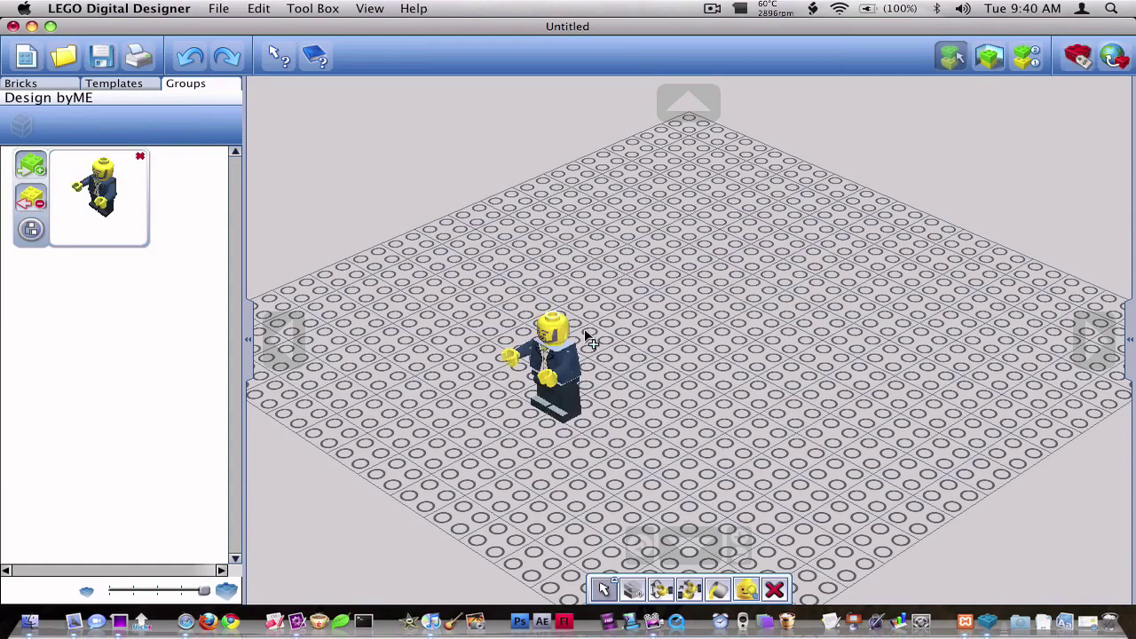
Delete the minifigure's group while keeping the minifigure, and show the saved templates.
{"action": "left_click", "coordinate": [140, 158]}
{"action": "left_click", "coordinate": [696, 352]}
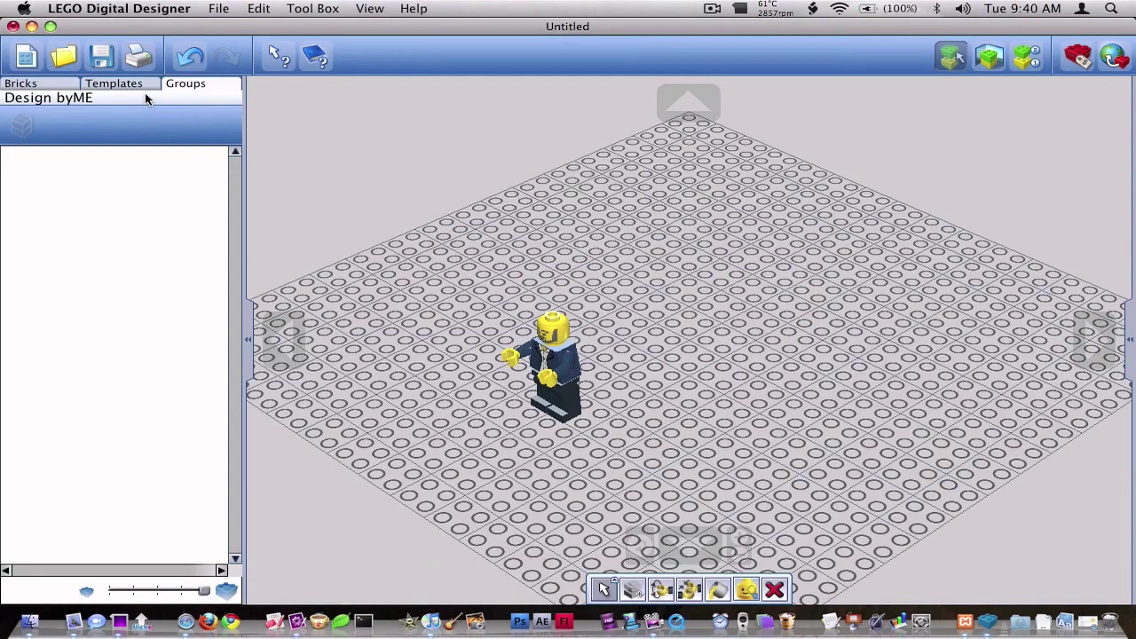
{"action": "left_click", "coordinate": [142, 87]}
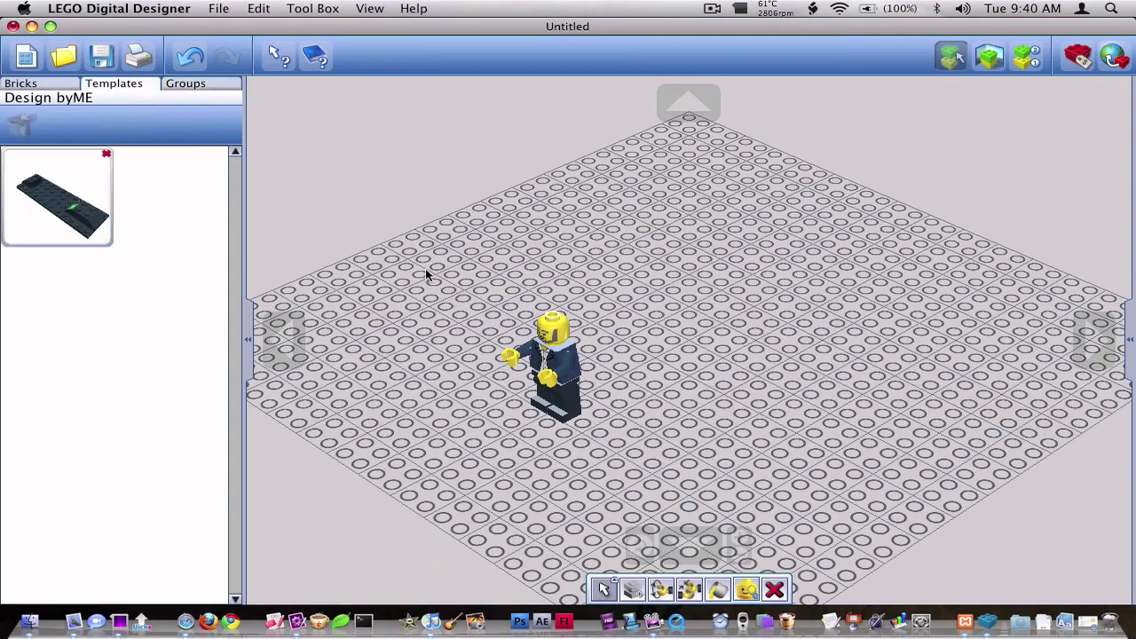
Select every part of the minifigure and save it as a new template.
{"action": "left_click_drag", "start_coordinate": [426, 270], "coordinate": [724, 530]}
{"action": "right_click_drag", "start_coordinate": [612, 353], "coordinate": [623, 367]}
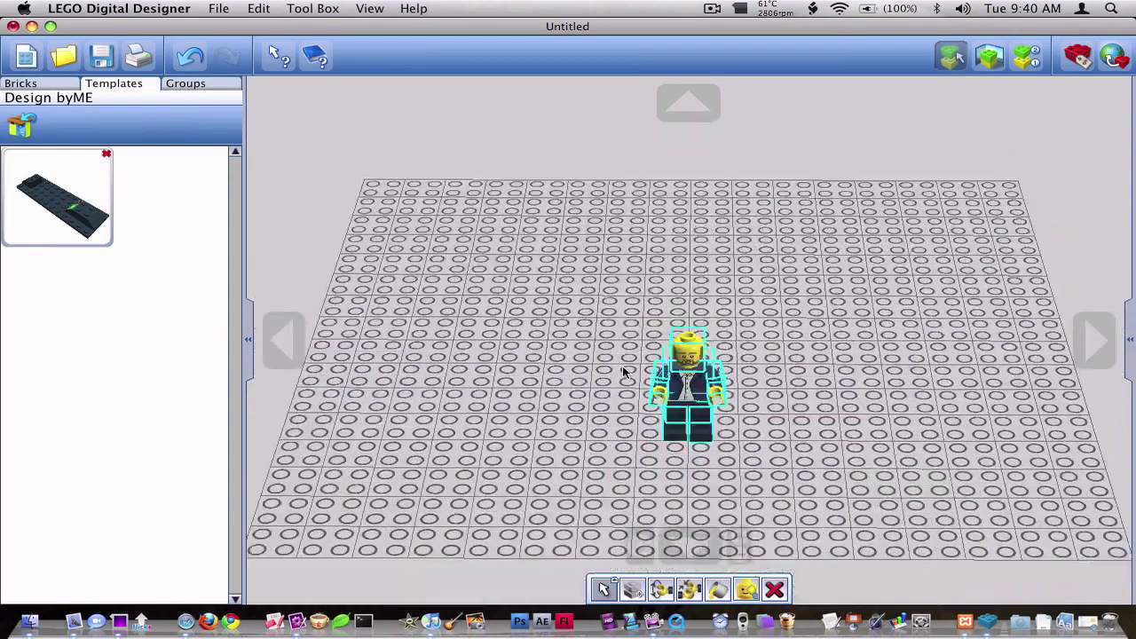
{"action": "left_click", "coordinate": [749, 377]}
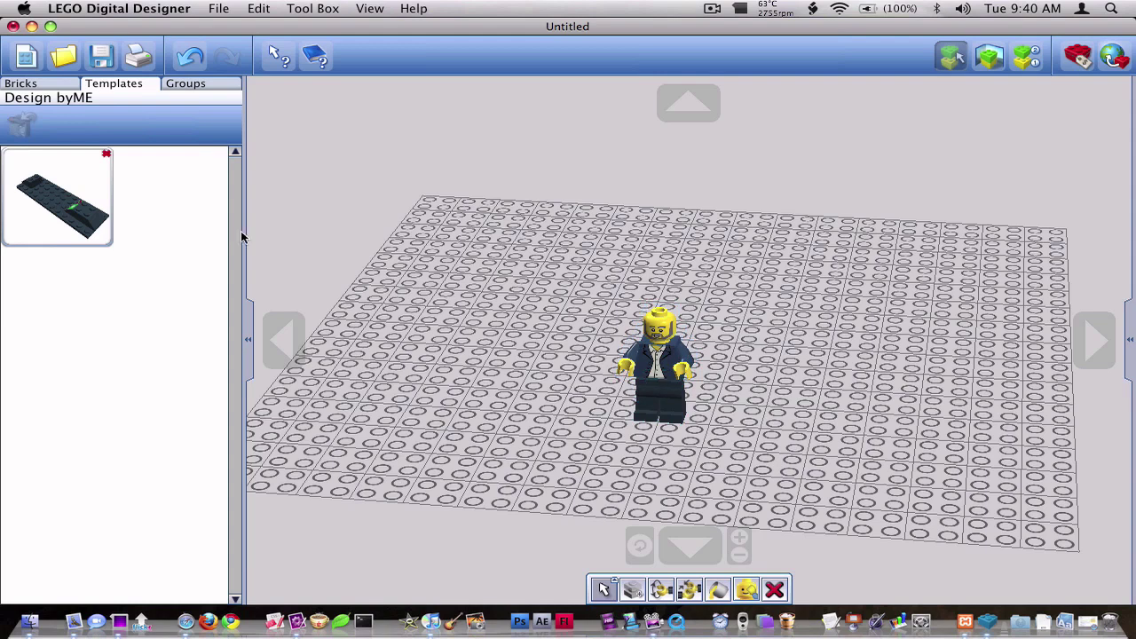
{"action": "left_click", "coordinate": [53, 85]}
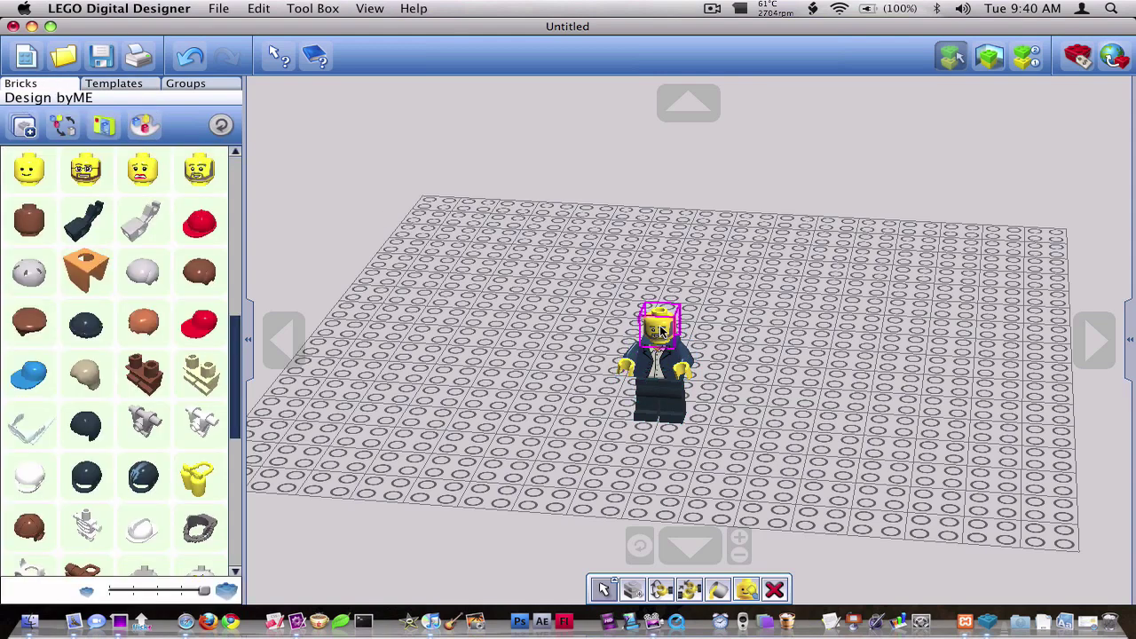
{"action": "left_click_drag", "start_coordinate": [523, 269], "coordinate": [845, 531]}
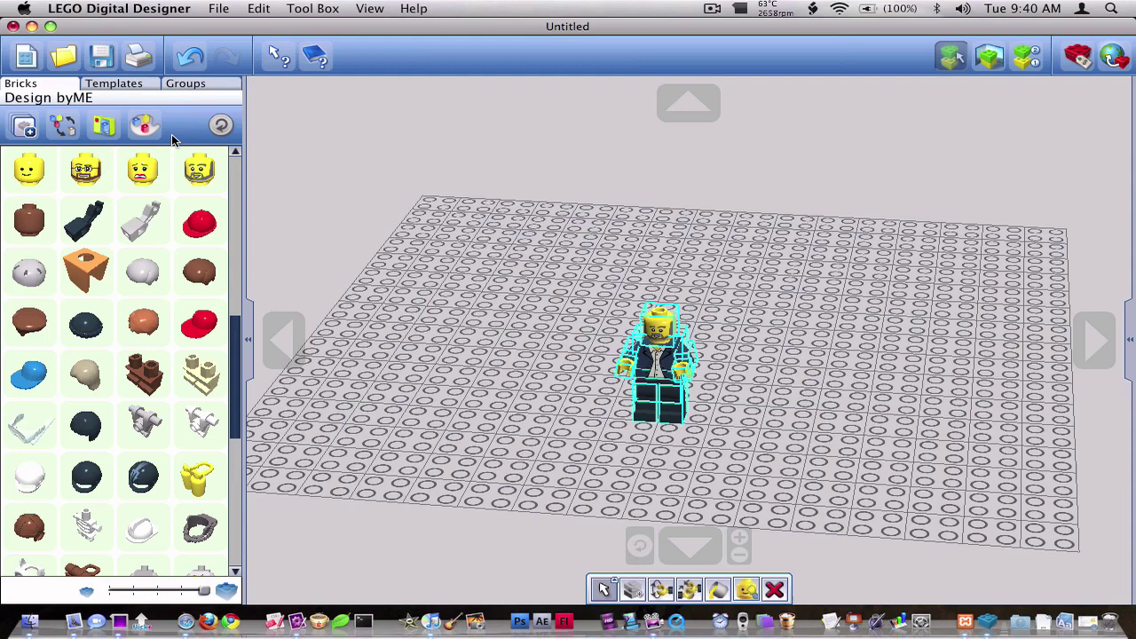
{"action": "left_click", "coordinate": [129, 90]}
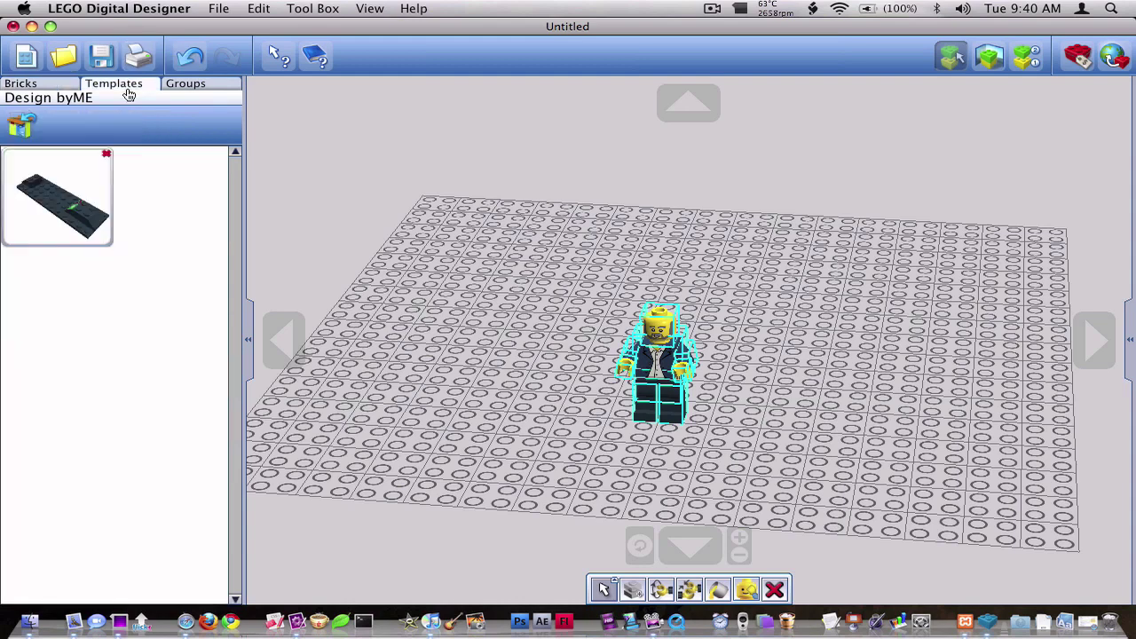
{"action": "left_click", "coordinate": [25, 131]}
{"action": "left_click", "coordinate": [473, 263]}
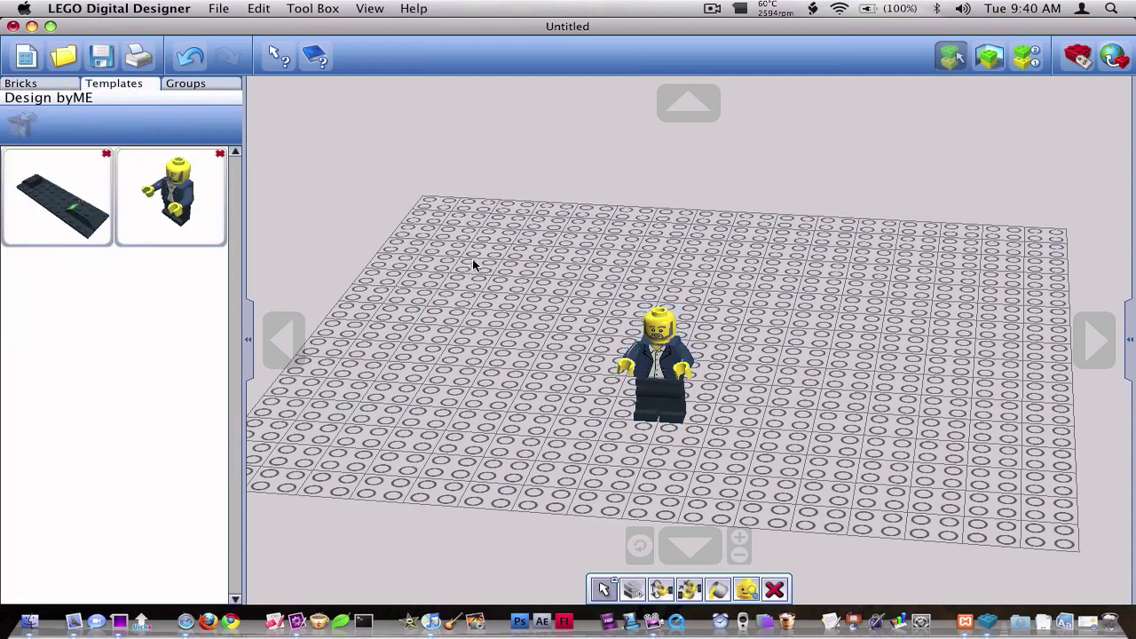
Place two more minifigures from the new template, one on either side of the original.
{"action": "left_click", "coordinate": [193, 197]}
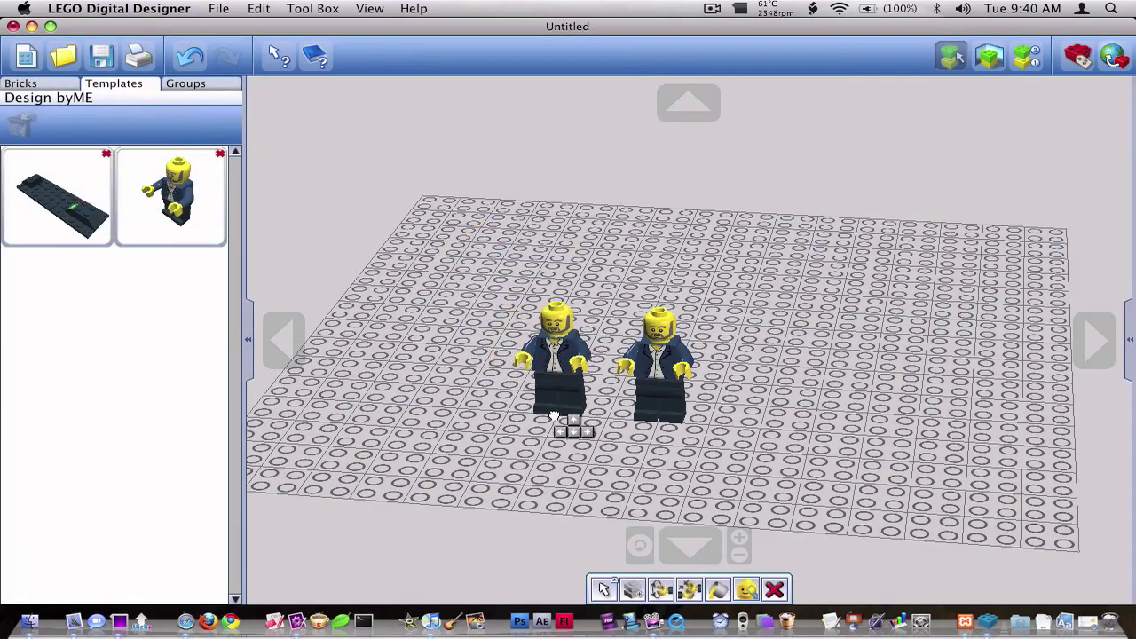
{"action": "left_click", "coordinate": [568, 426]}
{"action": "left_click", "coordinate": [789, 403]}
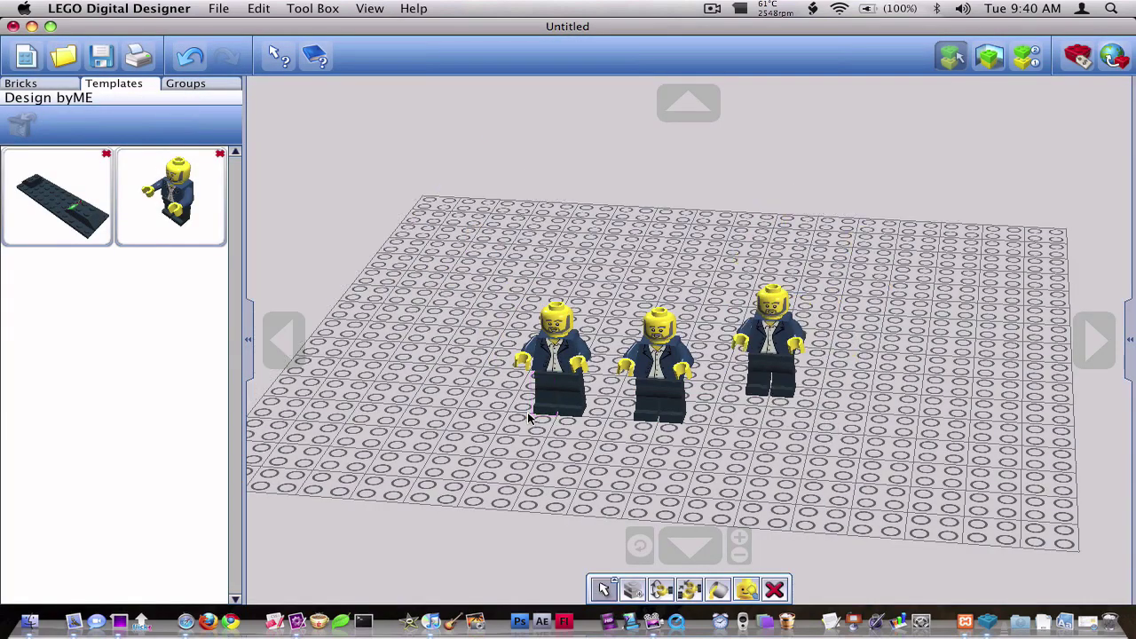
Delete all three minifigures and start a new model without saving the changes.
{"action": "left_click_drag", "start_coordinate": [394, 165], "coordinate": [970, 497]}
{"action": "key", "text": "Delete"}
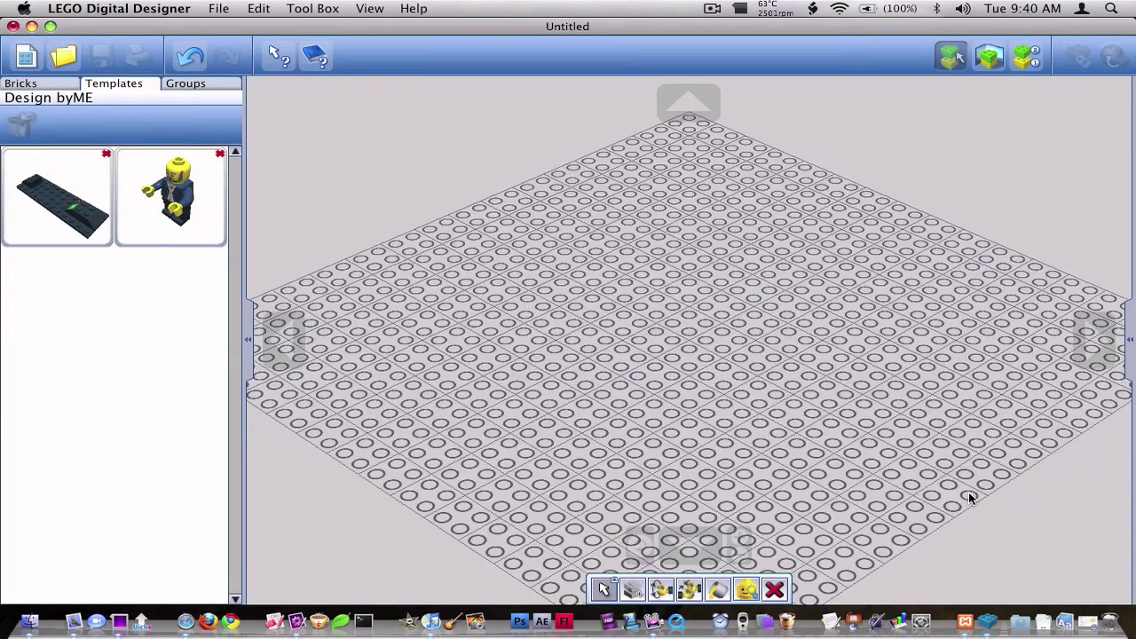
{"action": "left_click", "coordinate": [43, 63]}
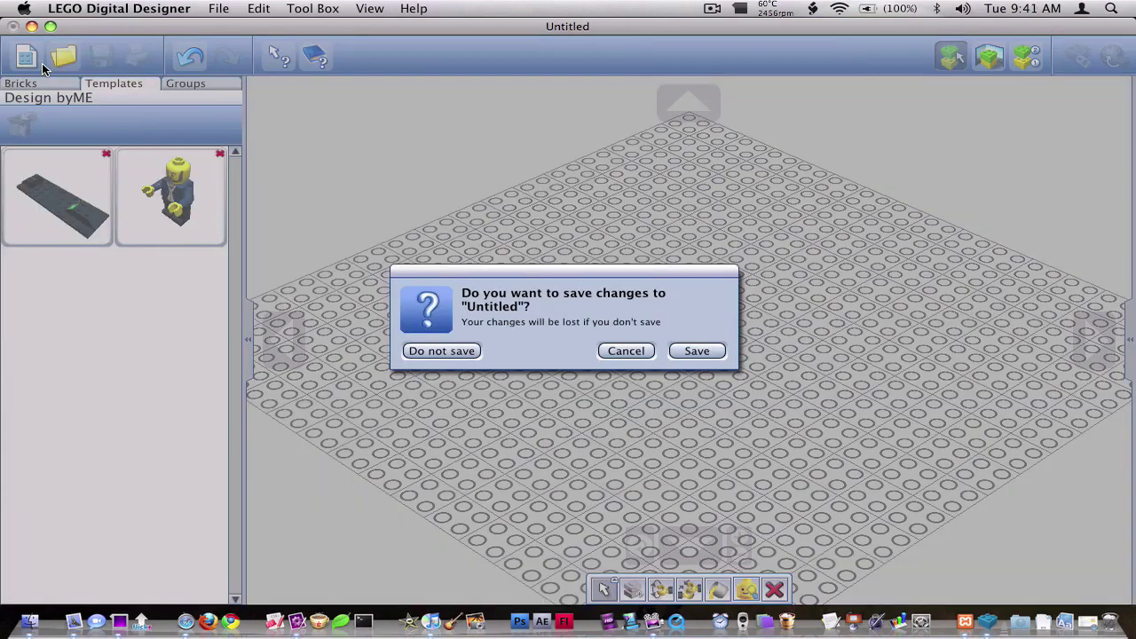
{"action": "left_click", "coordinate": [637, 352]}
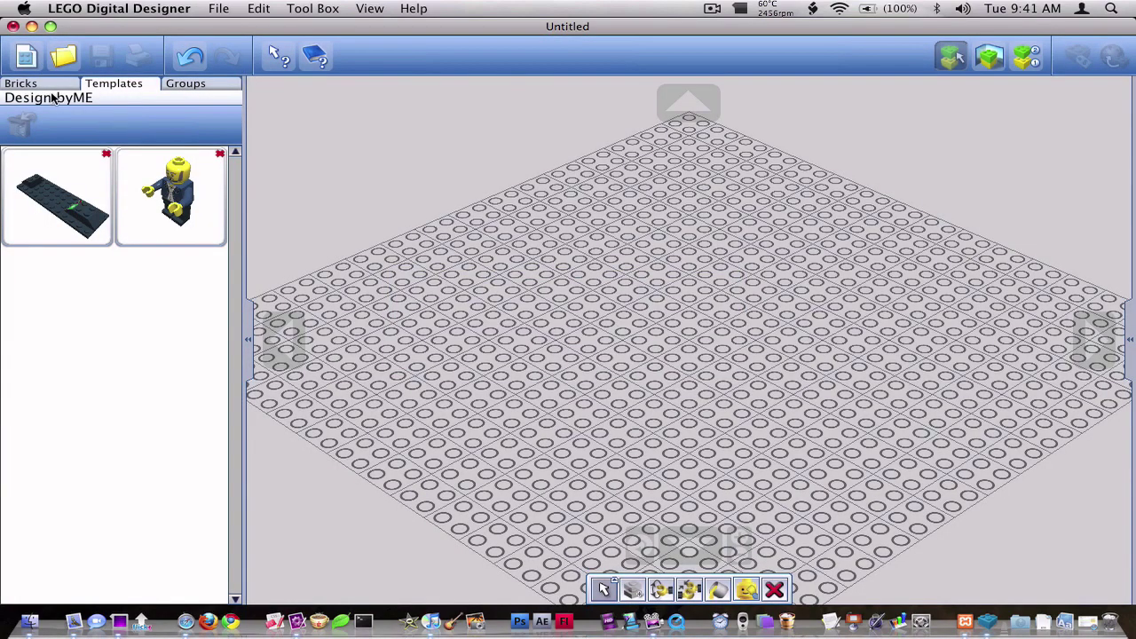
{"action": "left_click", "coordinate": [26, 57]}
{"action": "left_click", "coordinate": [440, 351]}
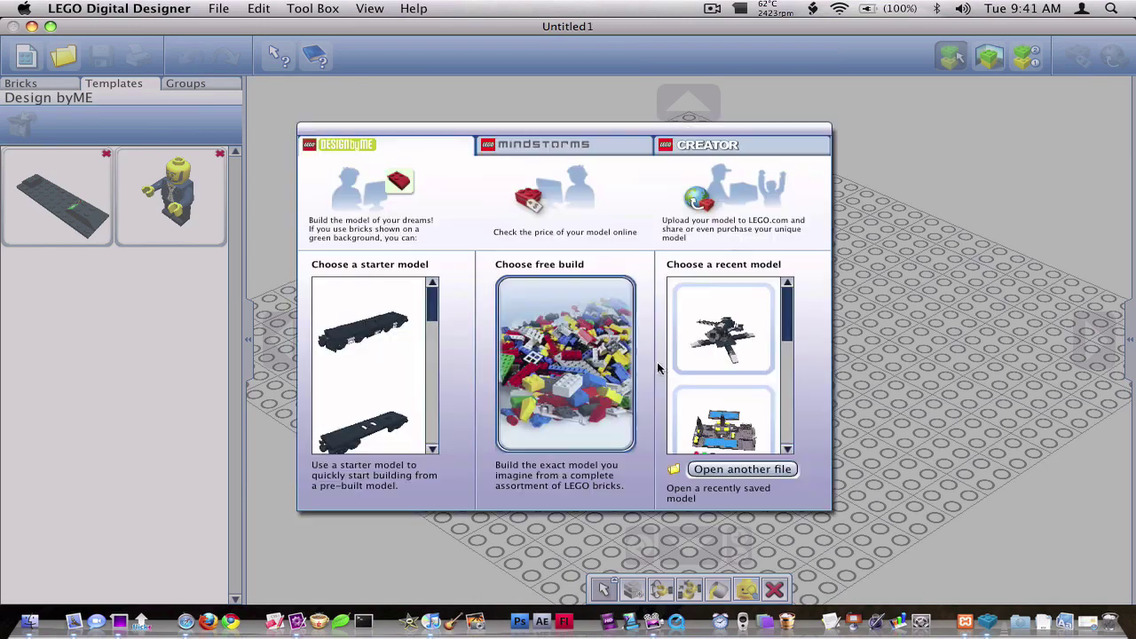
Browse the recent models and open the CIS heavy turret.
{"action": "scroll", "coordinate": [793, 310], "scroll_direction": "down", "scroll_amount": 2}
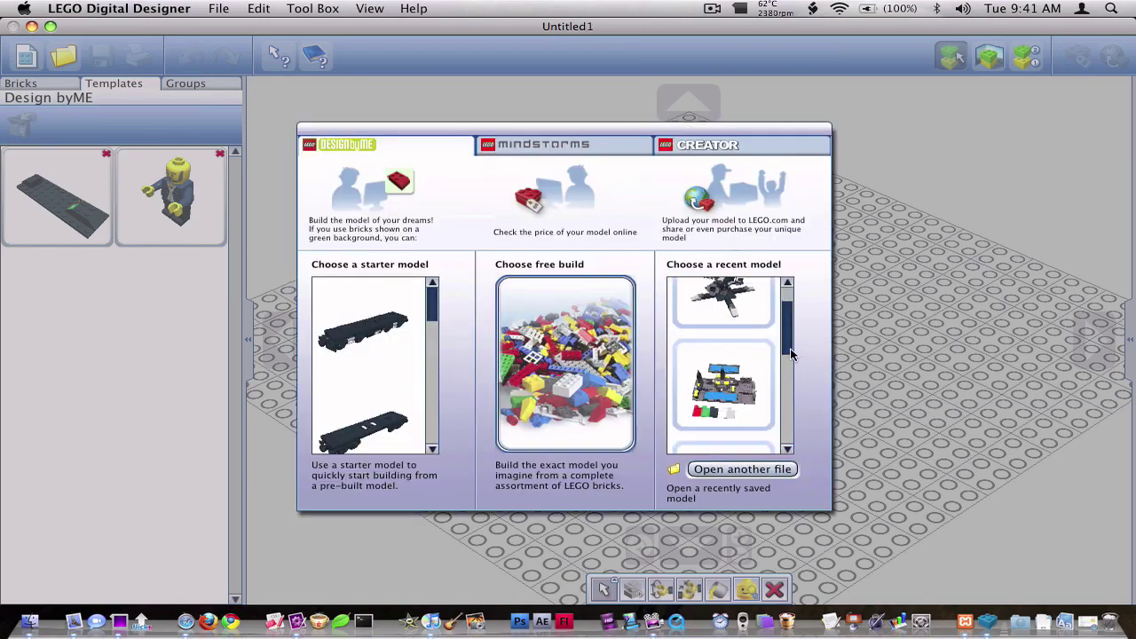
{"action": "left_click_drag", "start_coordinate": [786, 342], "coordinate": [790, 435]}
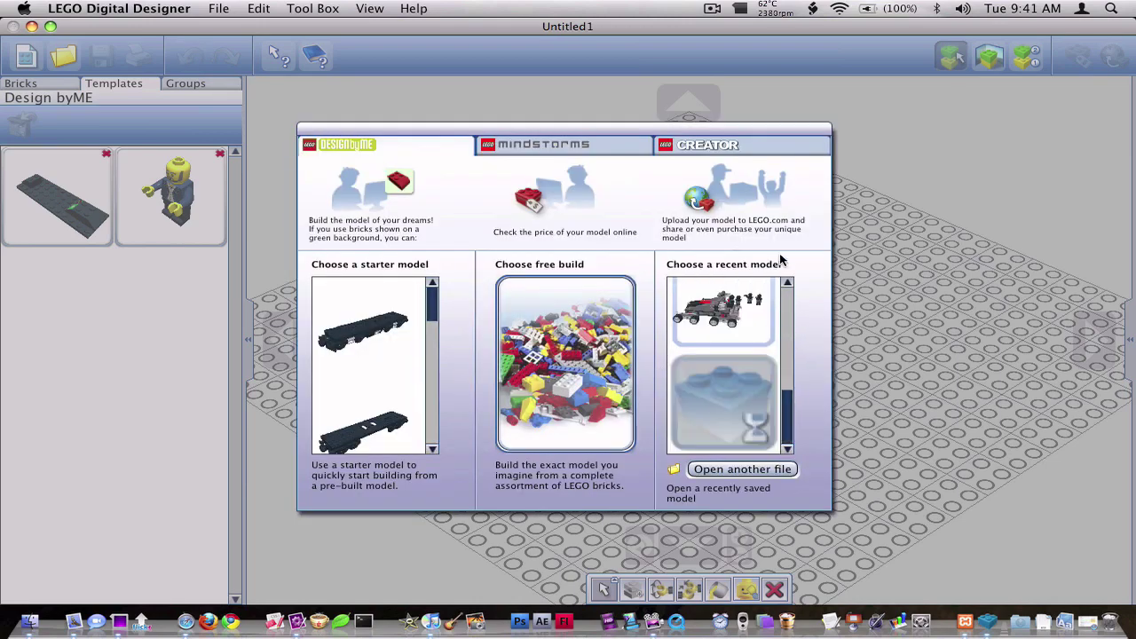
{"action": "left_click", "coordinate": [741, 341]}
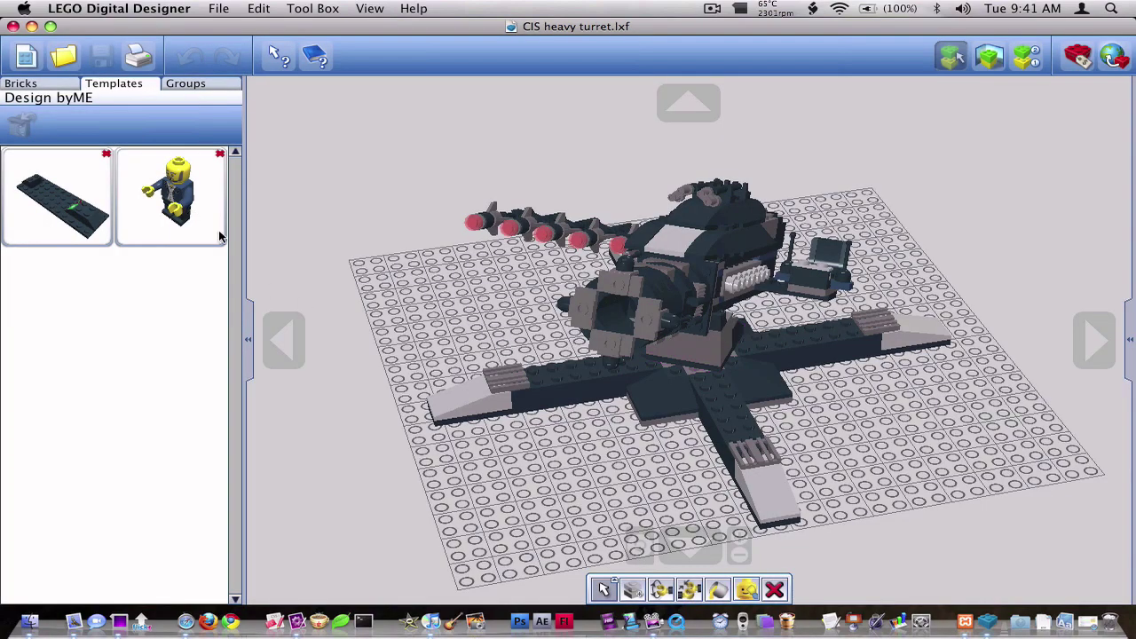
Place a minifigure from its template on the baseplate beside the turret, and delete it again.
{"action": "left_click", "coordinate": [219, 230]}
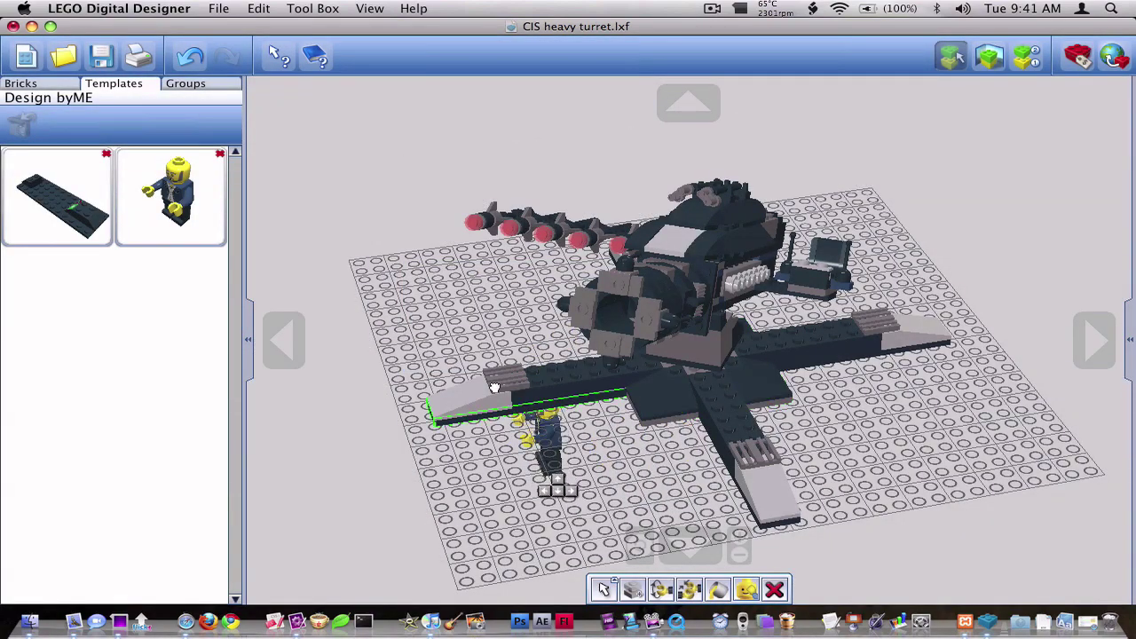
{"action": "left_click", "coordinate": [461, 302]}
{"action": "right_click_drag", "start_coordinate": [457, 355], "coordinate": [609, 381]}
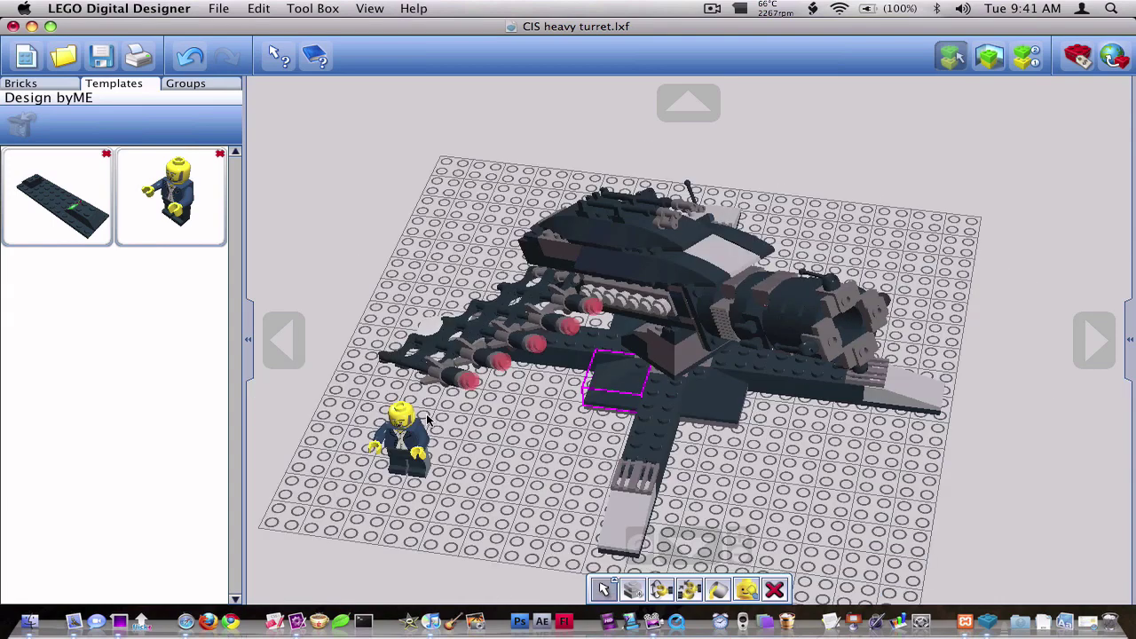
{"action": "left_click_drag", "start_coordinate": [310, 376], "coordinate": [461, 502]}
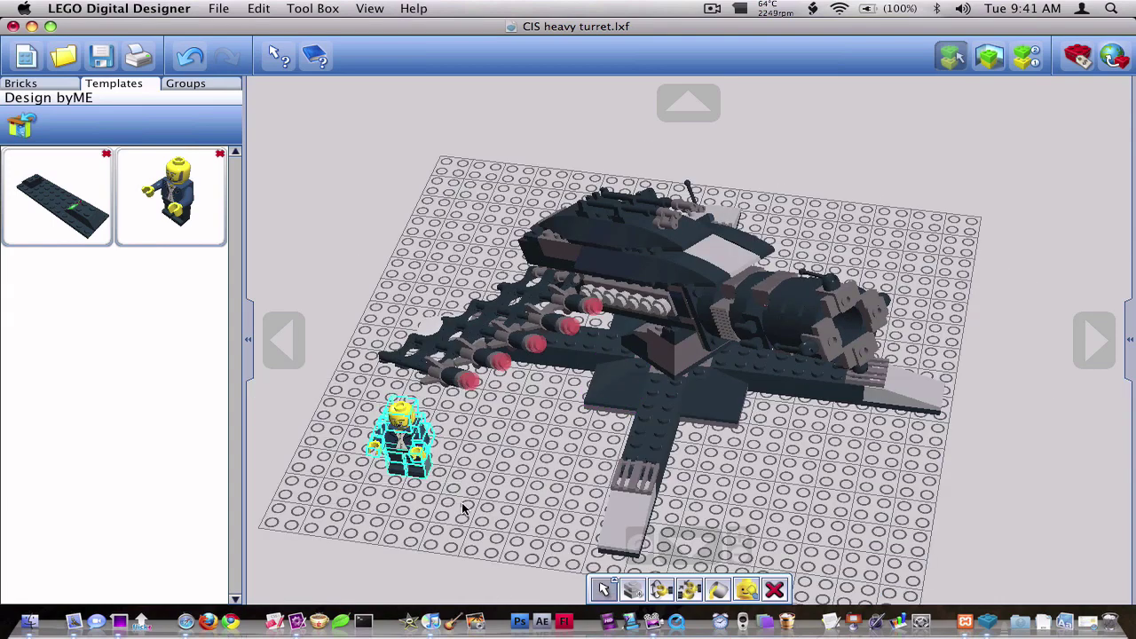
{"action": "key", "text": "Delete"}
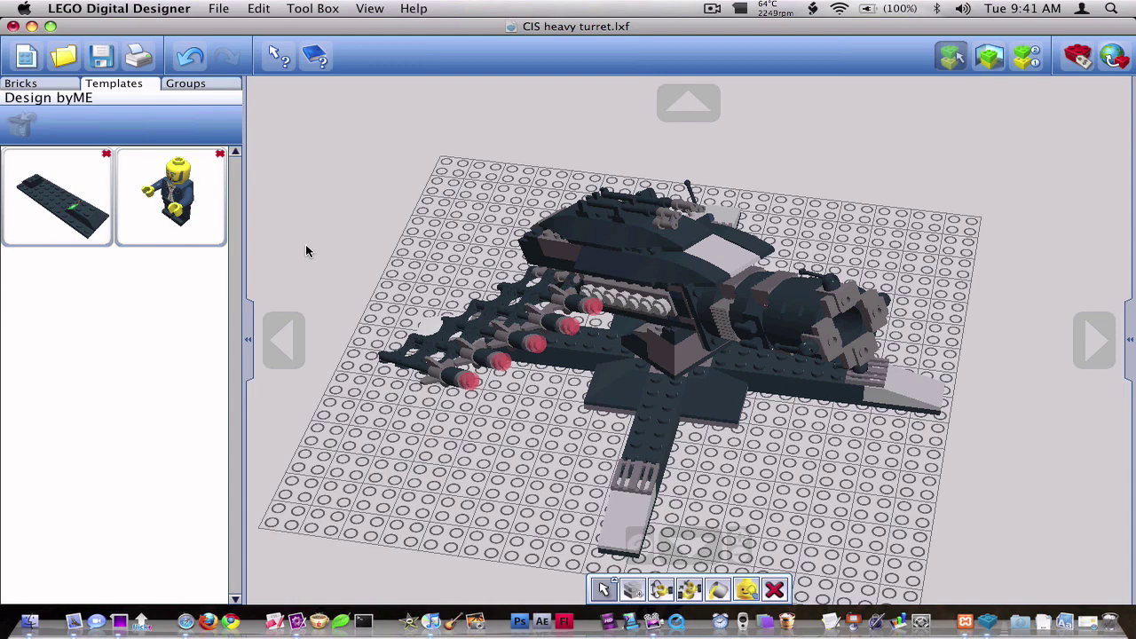
Start a new Design byME free build, discarding the changes to the turret model.
{"action": "right_click_drag", "start_coordinate": [750, 310], "coordinate": [523, 307]}
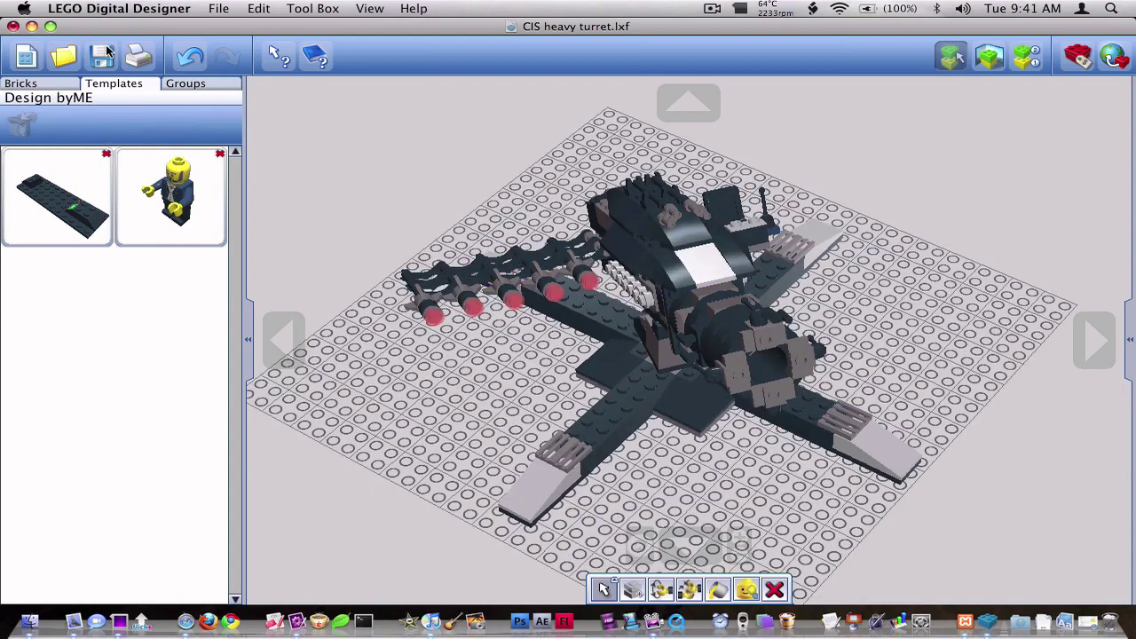
{"action": "left_click", "coordinate": [26, 56]}
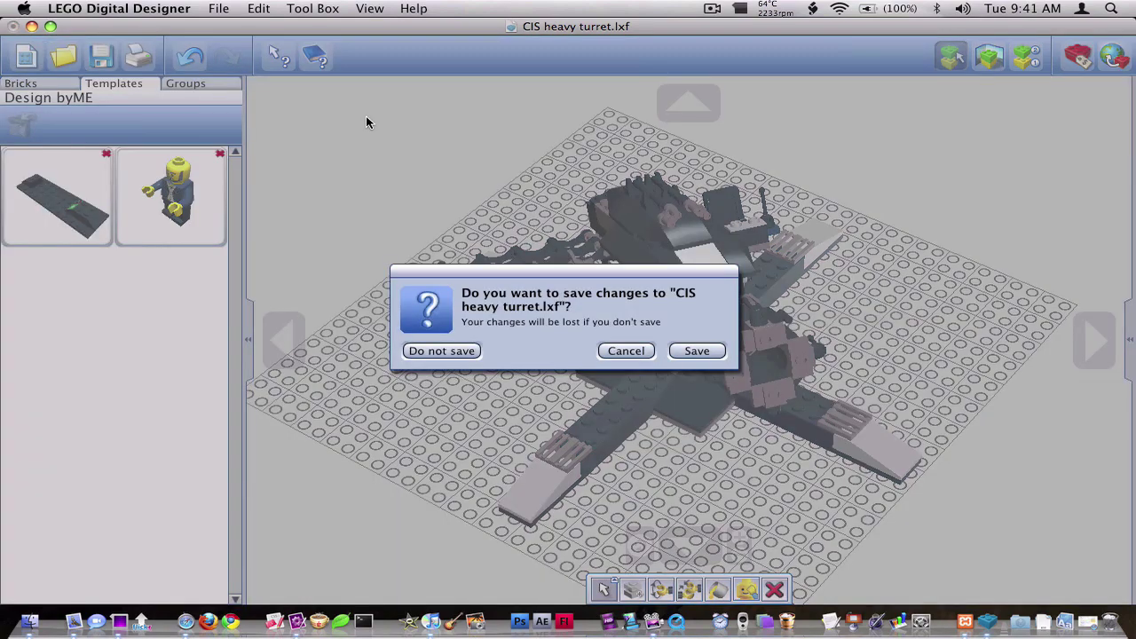
{"action": "left_click", "coordinate": [442, 352]}
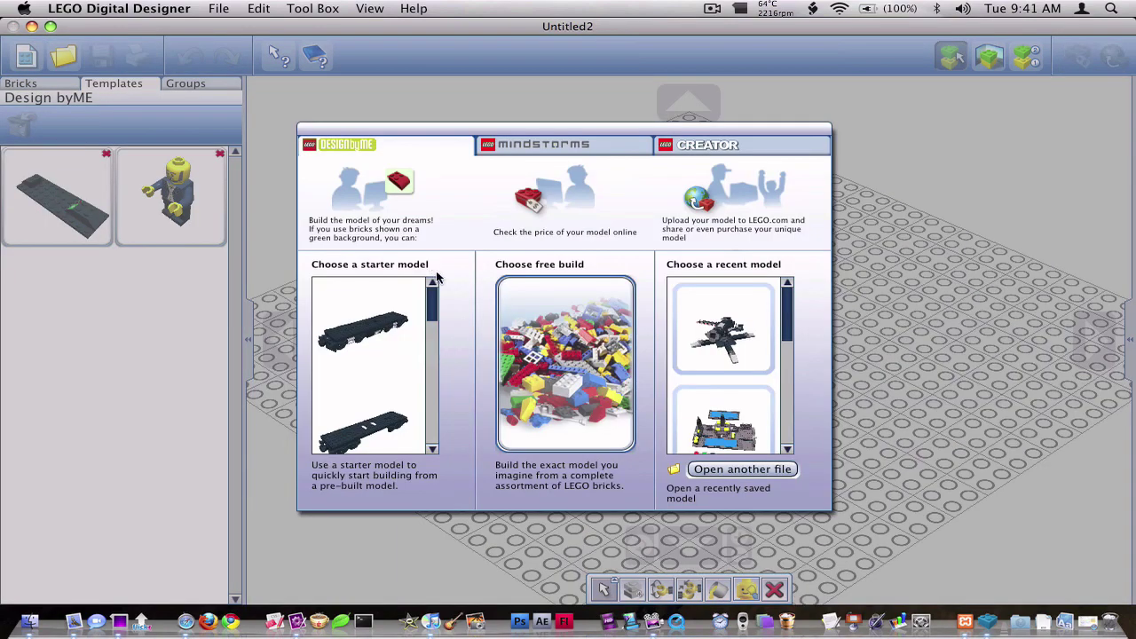
{"action": "left_click", "coordinate": [568, 383]}
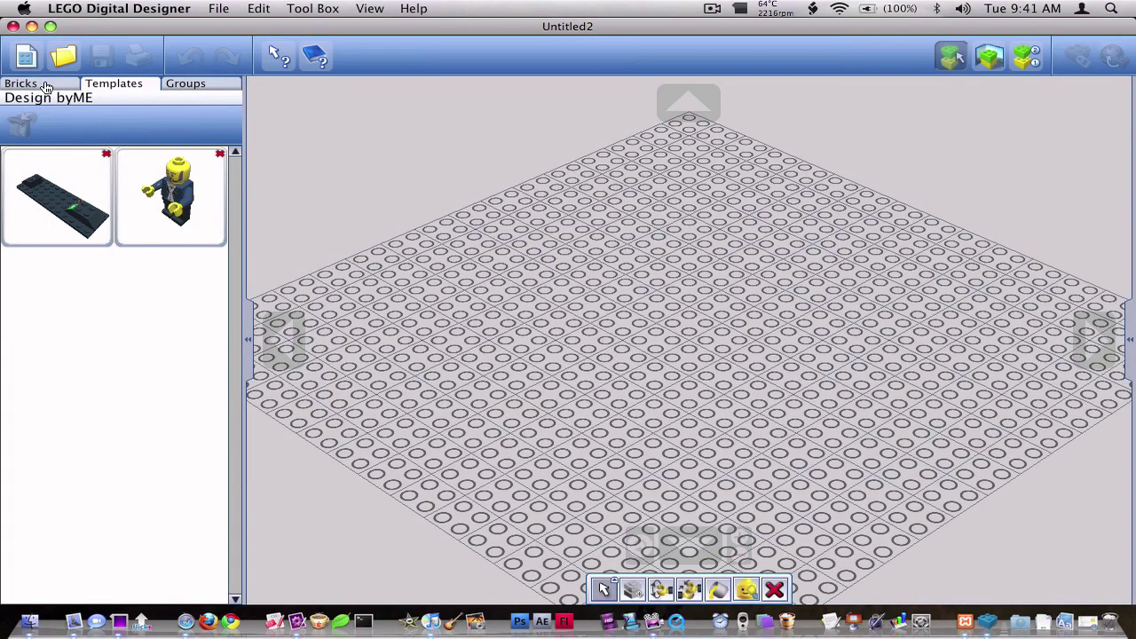
Show the brick palette and collapse its expanded categories.
{"action": "left_click", "coordinate": [46, 86]}
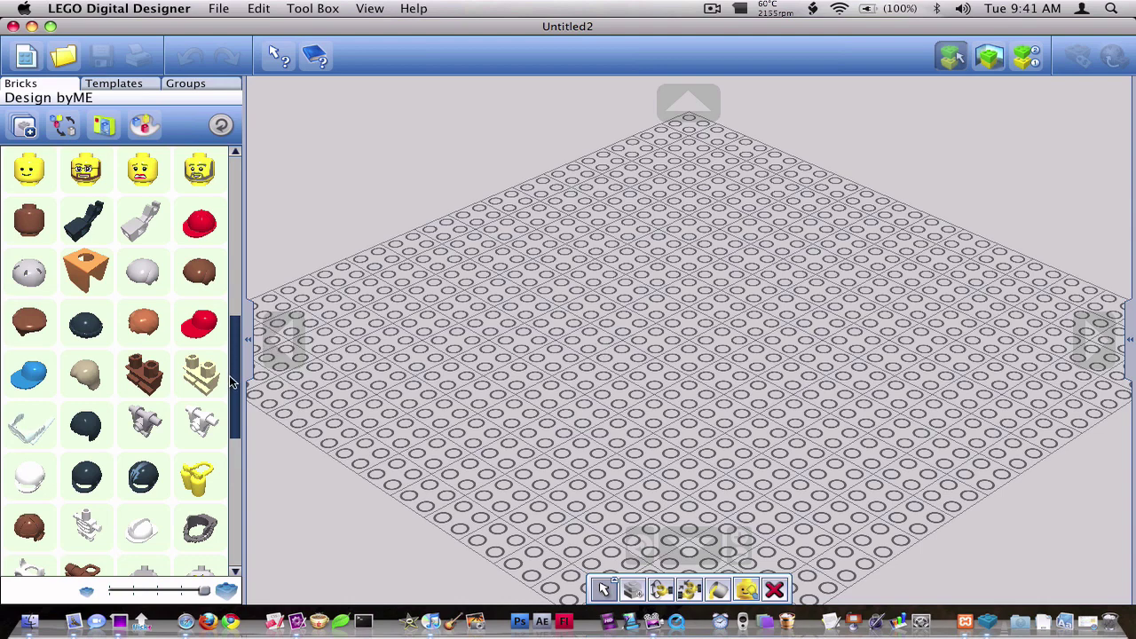
{"action": "left_click_drag", "start_coordinate": [229, 376], "coordinate": [197, 181]}
{"action": "left_click", "coordinate": [209, 332]}
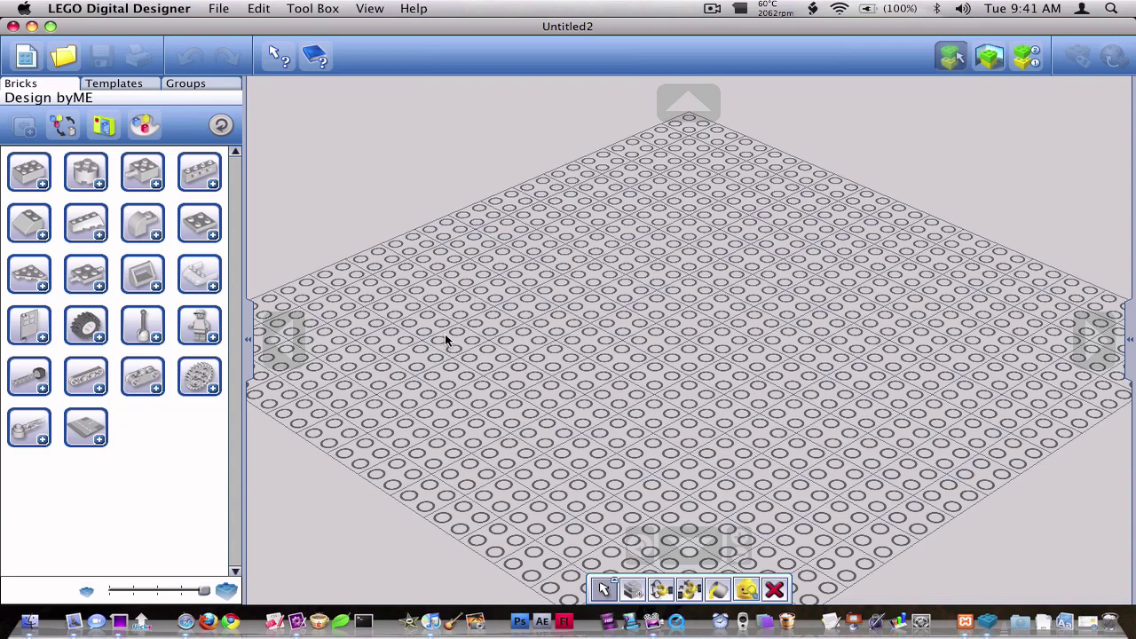
{"action": "left_click", "coordinate": [43, 186]}
{"action": "left_click", "coordinate": [43, 185]}
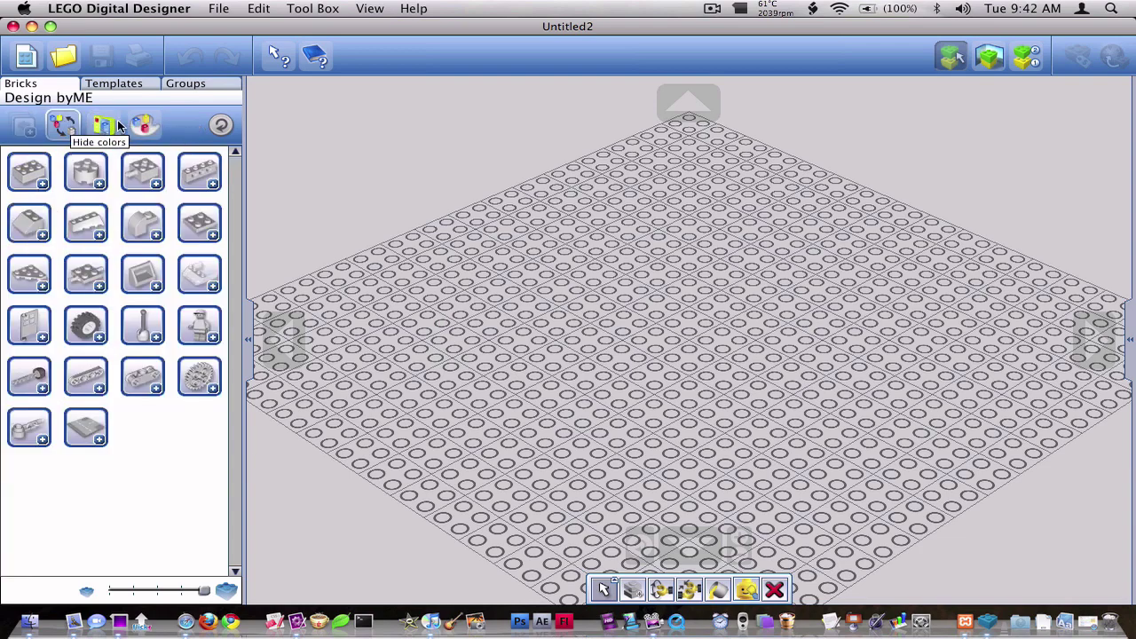
Place the dark plate template with the green control panel on the empty building grid.
{"action": "left_click", "coordinate": [110, 83]}
{"action": "left_click", "coordinate": [54, 200]}
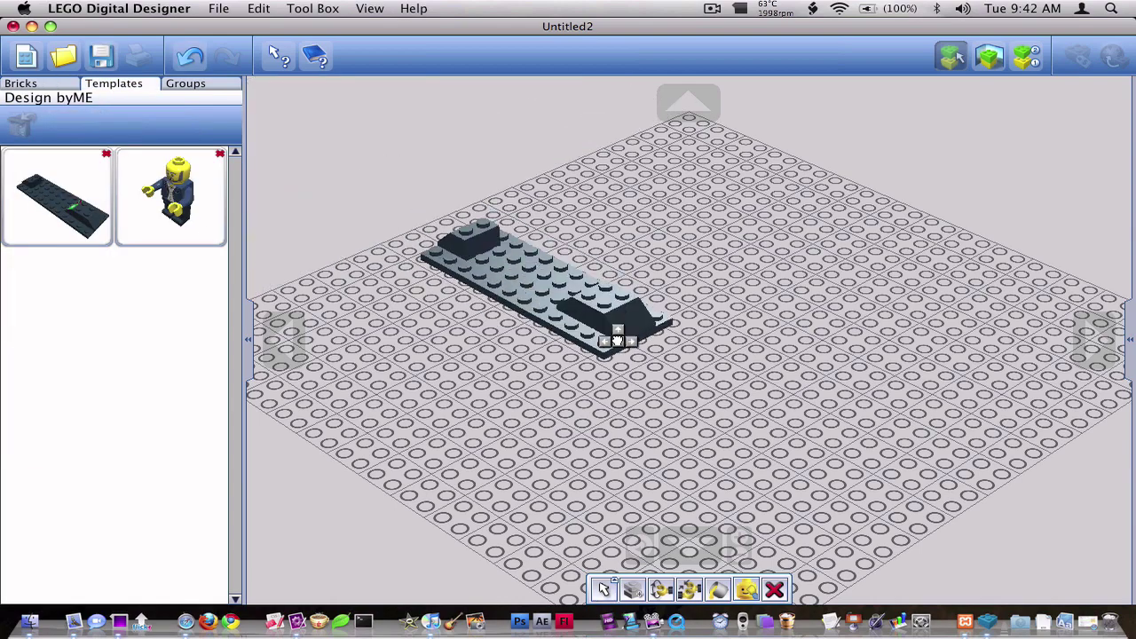
{"action": "right_click_drag", "start_coordinate": [594, 396], "coordinate": [649, 370]}
{"action": "left_click", "coordinate": [649, 370]}
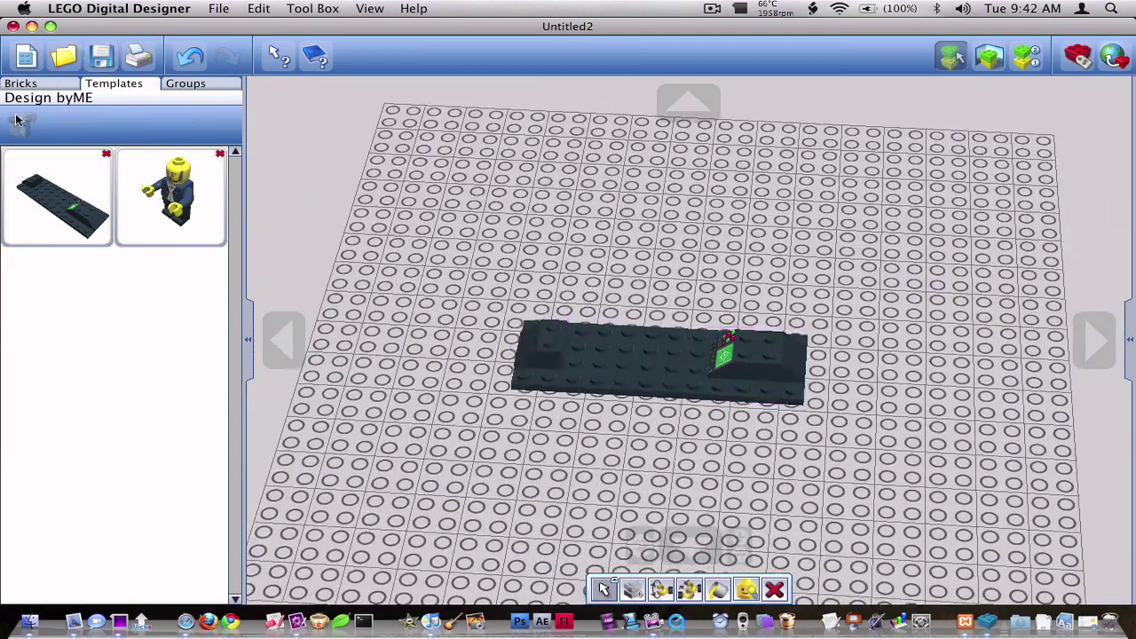
Copy the small sloped brick at the end of the plate and try a pasted copy on top of it.
{"action": "left_click", "coordinate": [27, 83]}
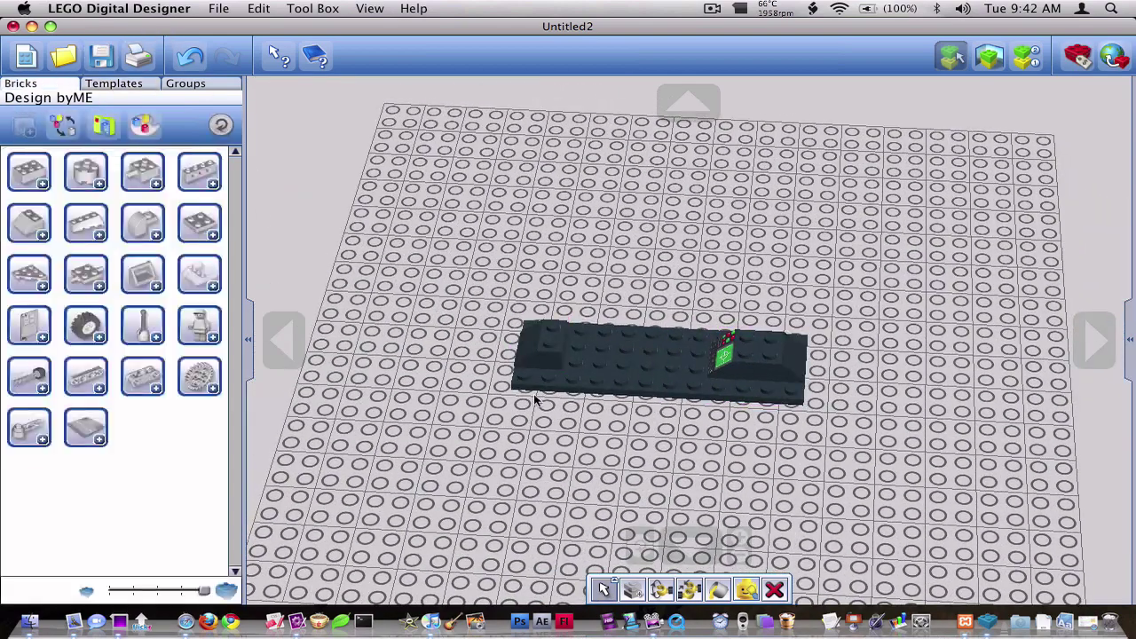
{"action": "left_click", "coordinate": [539, 344]}
{"action": "left_click", "coordinate": [218, 8]}
{"action": "mouse_move", "coordinate": [253, 6]}
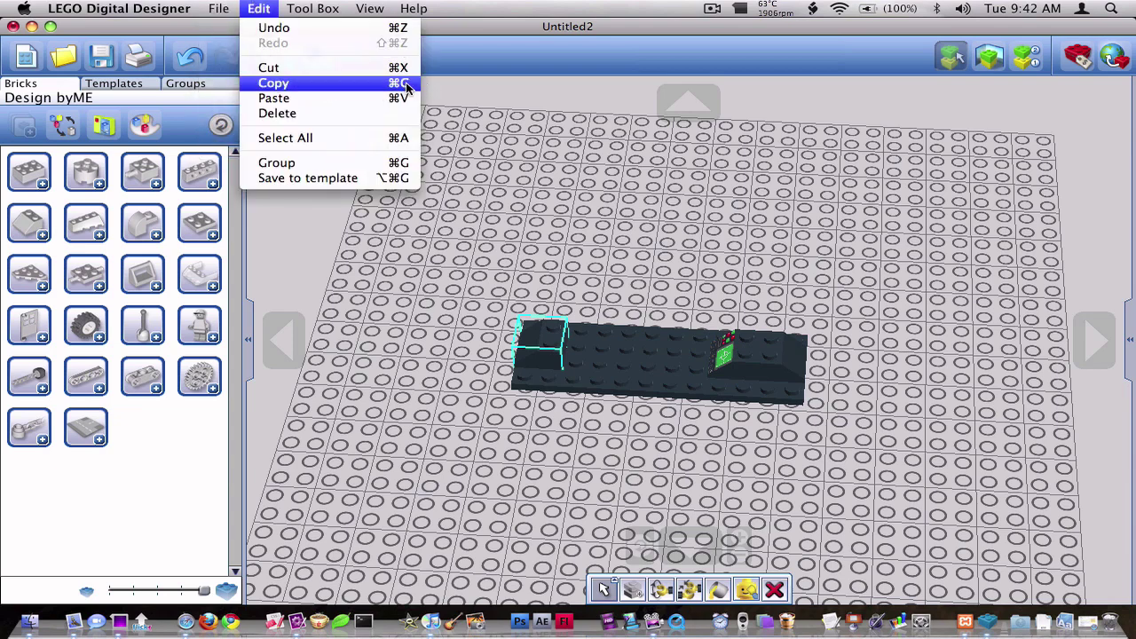
{"action": "left_click", "coordinate": [393, 85]}
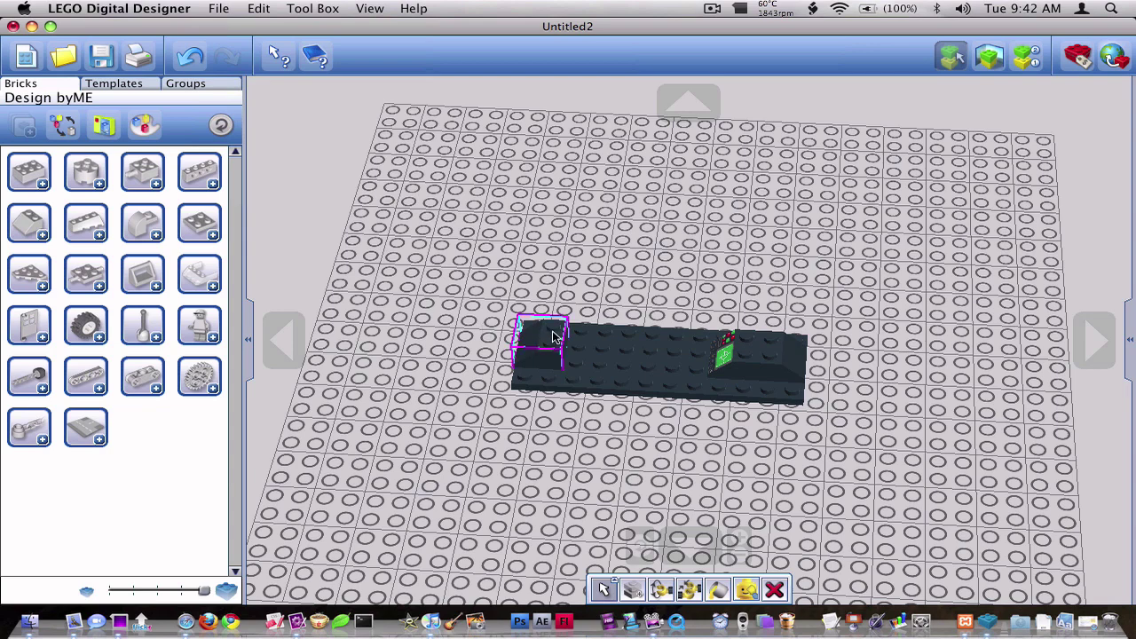
{"action": "key", "text": "super+v"}
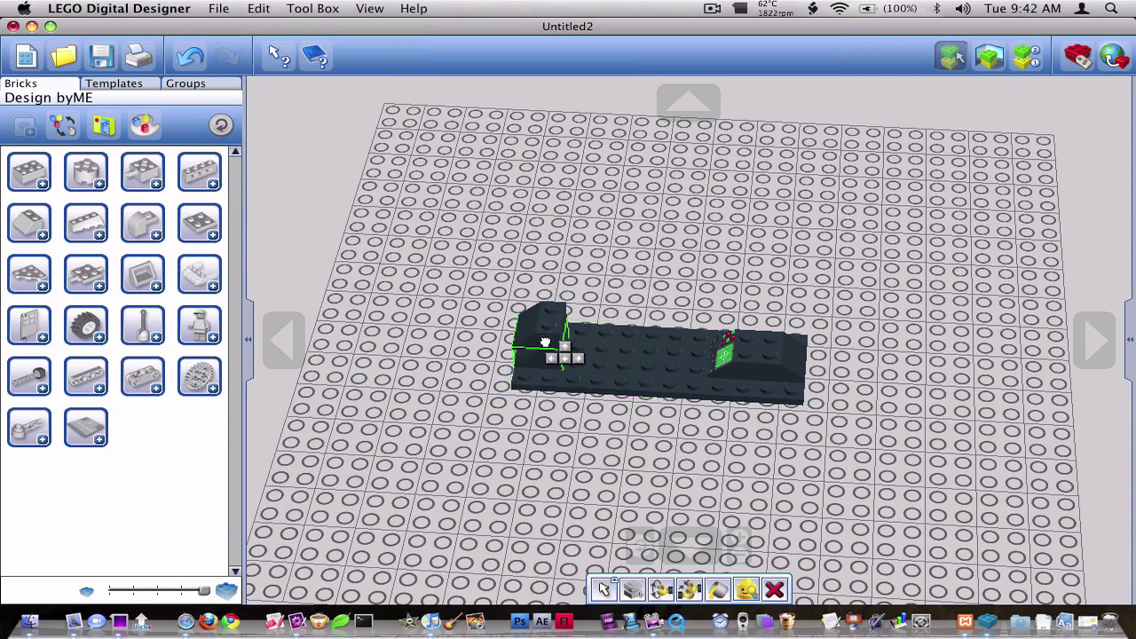
{"action": "left_click", "coordinate": [552, 312]}
{"action": "left_click", "coordinate": [527, 341]}
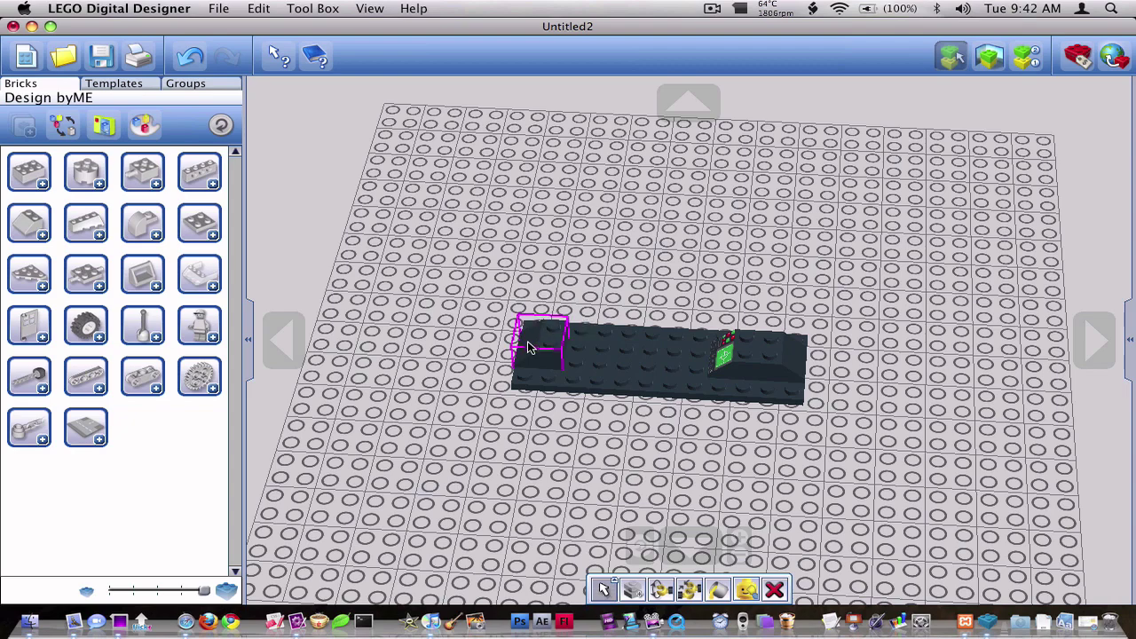
{"action": "right_click_drag", "start_coordinate": [528, 341], "coordinate": [619, 373]}
{"action": "right_click", "coordinate": [702, 388]}
{"action": "right_click", "coordinate": [629, 376]}
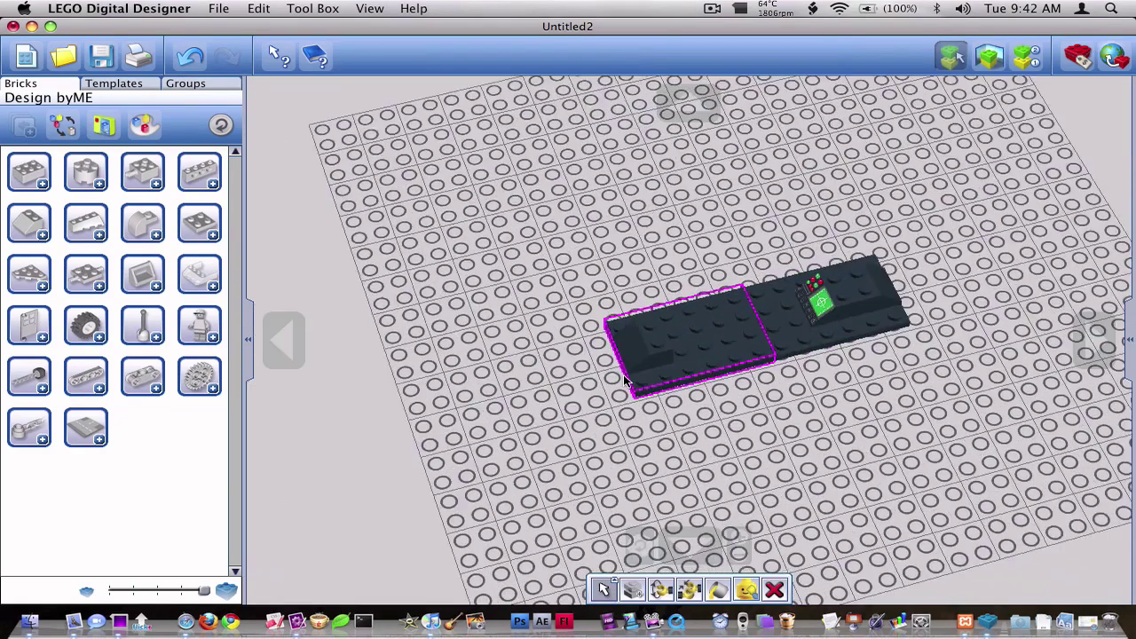
{"action": "left_click", "coordinate": [608, 238]}
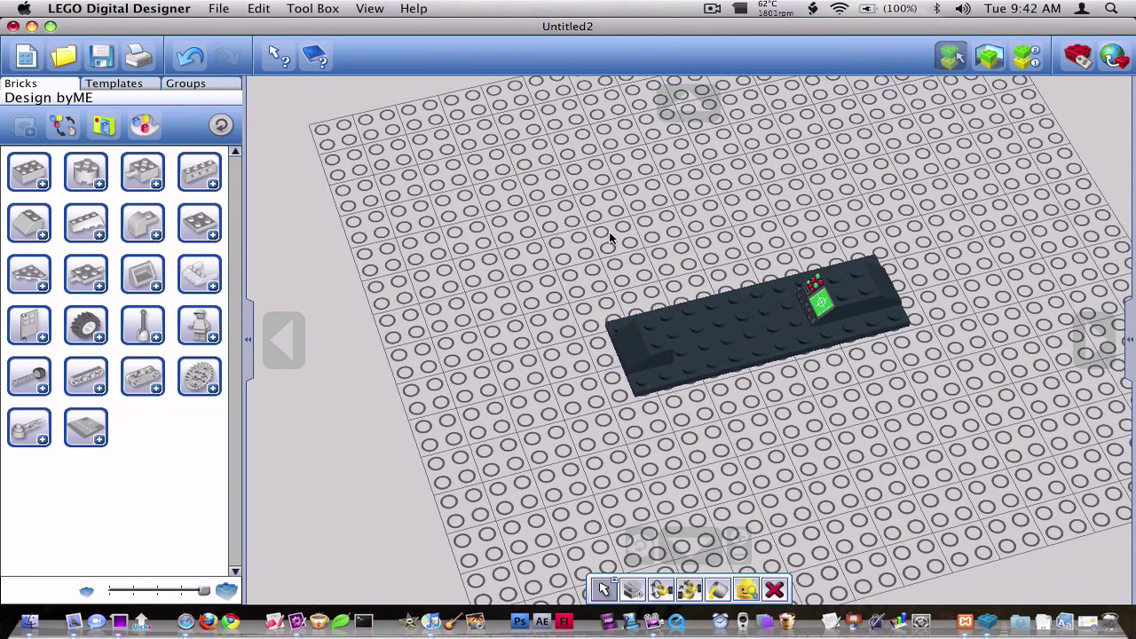
Select and copy the green control panel together with the sloped brick beside it on the dark plate.
{"action": "left_click_drag", "start_coordinate": [505, 223], "coordinate": [934, 389]}
{"action": "left_click", "coordinate": [876, 289], "text": "shift"}
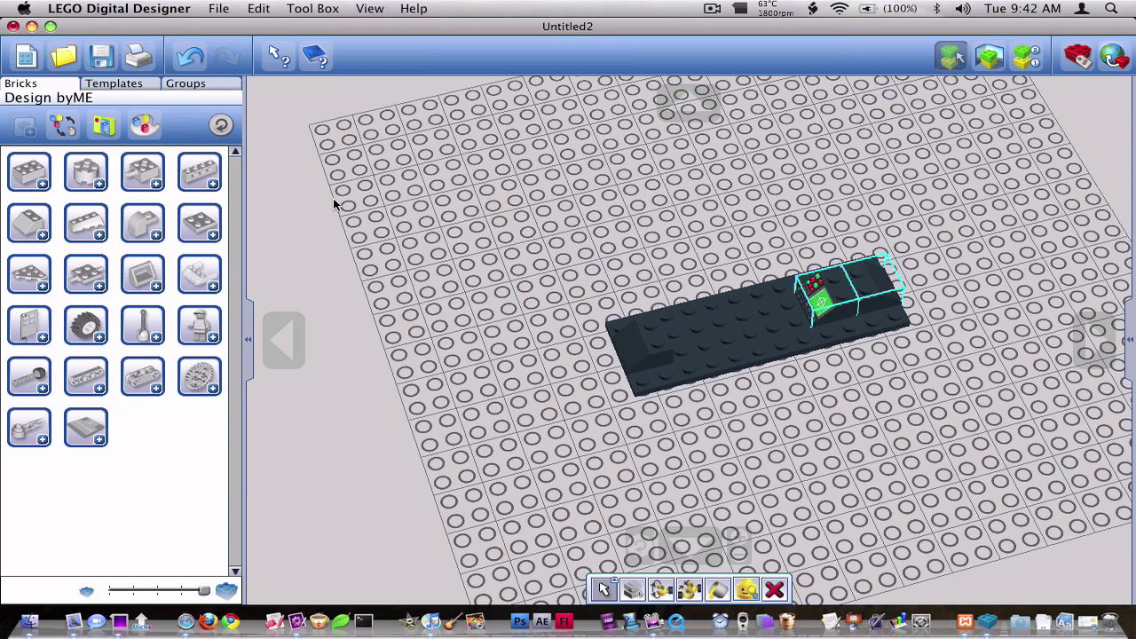
Open CIS heavy turret.lxf from the Desktop without saving the current untitled model.
{"action": "left_click", "coordinate": [62, 58]}
{"action": "left_click", "coordinate": [444, 350]}
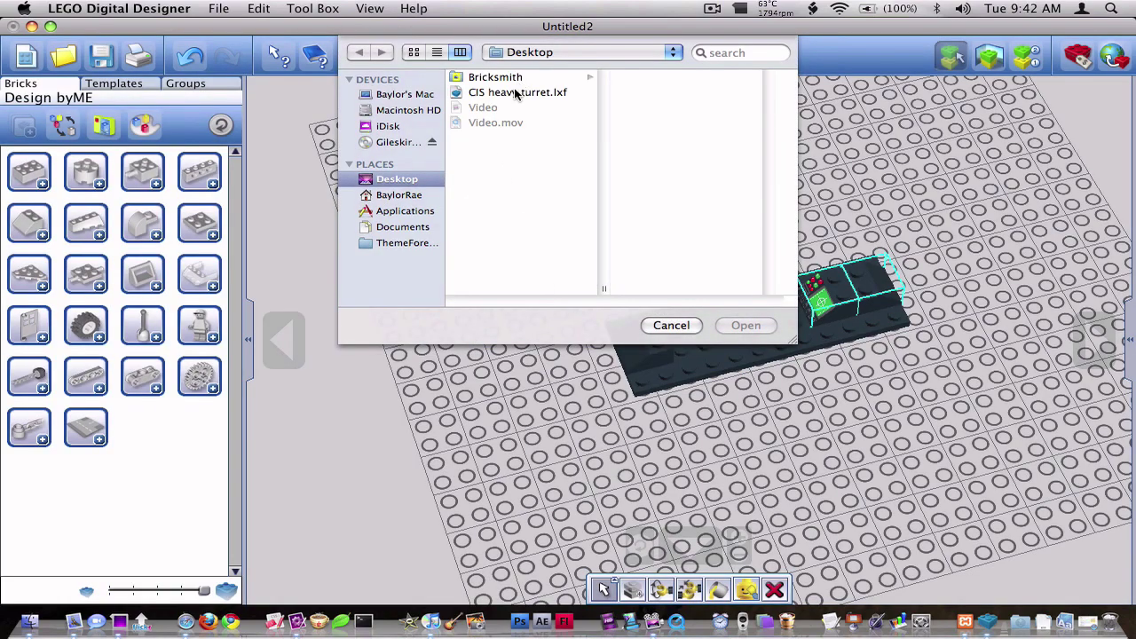
{"action": "left_click", "coordinate": [515, 92]}
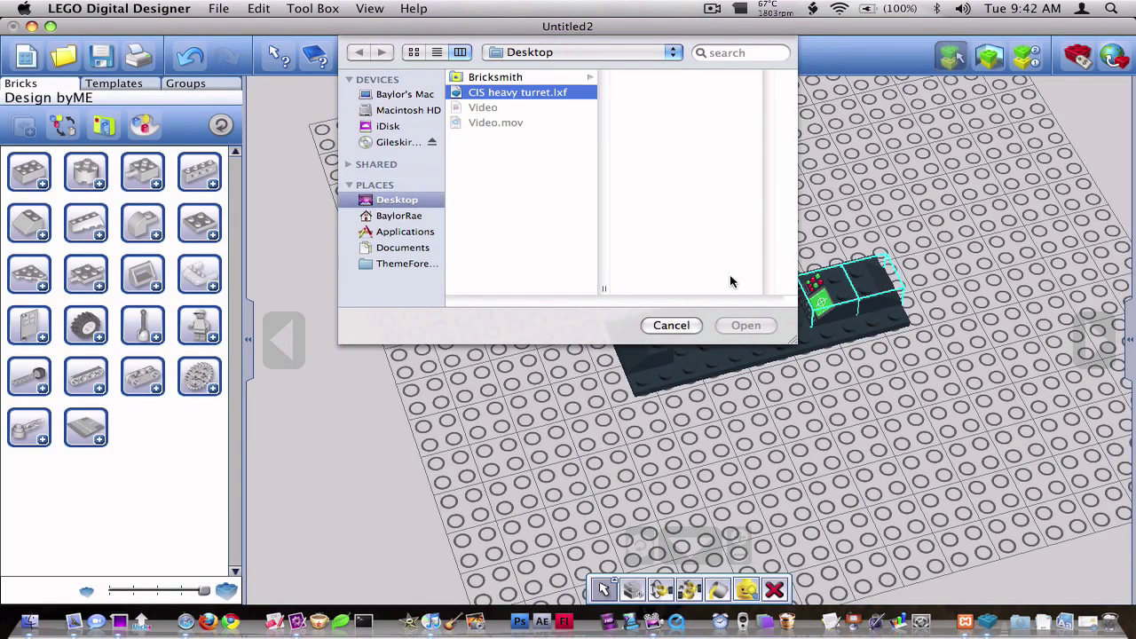
{"action": "left_click", "coordinate": [746, 326]}
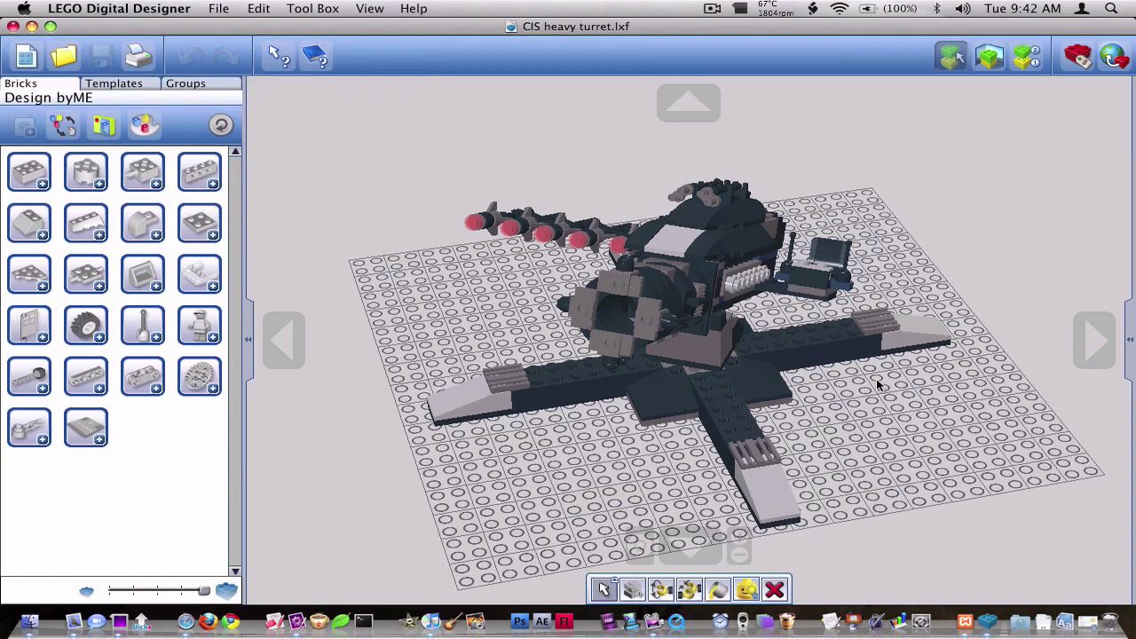
Try pasting the copied control panel and slope near the turret's leg, and undo the paste.
{"action": "left_click", "coordinate": [300, 8]}
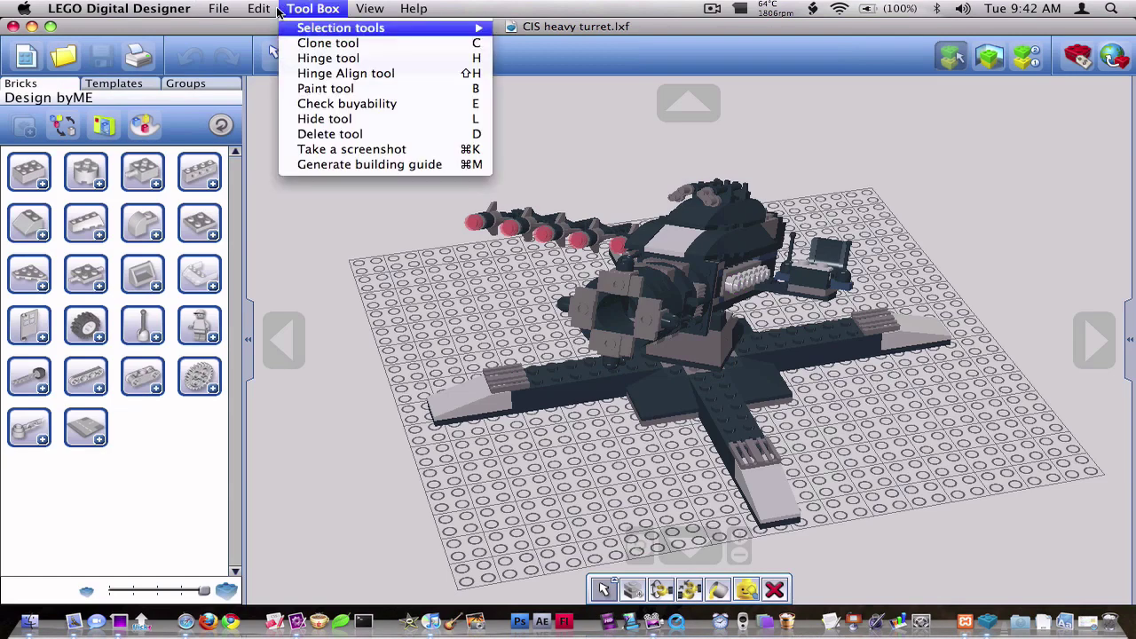
{"action": "left_click", "coordinate": [288, 102]}
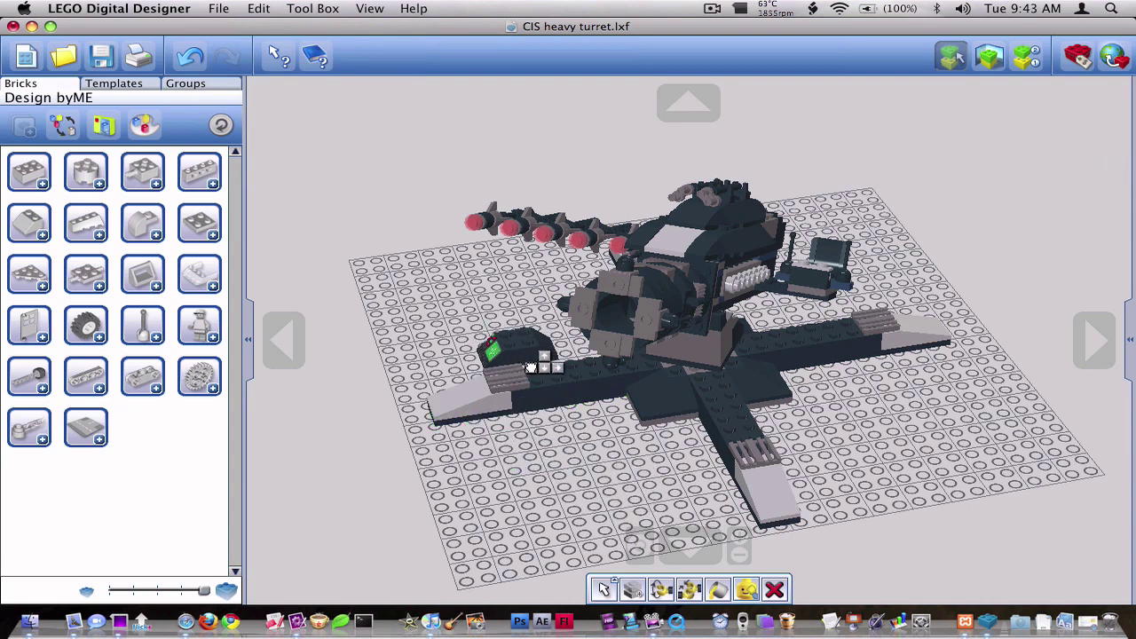
{"action": "key", "text": "super+z"}
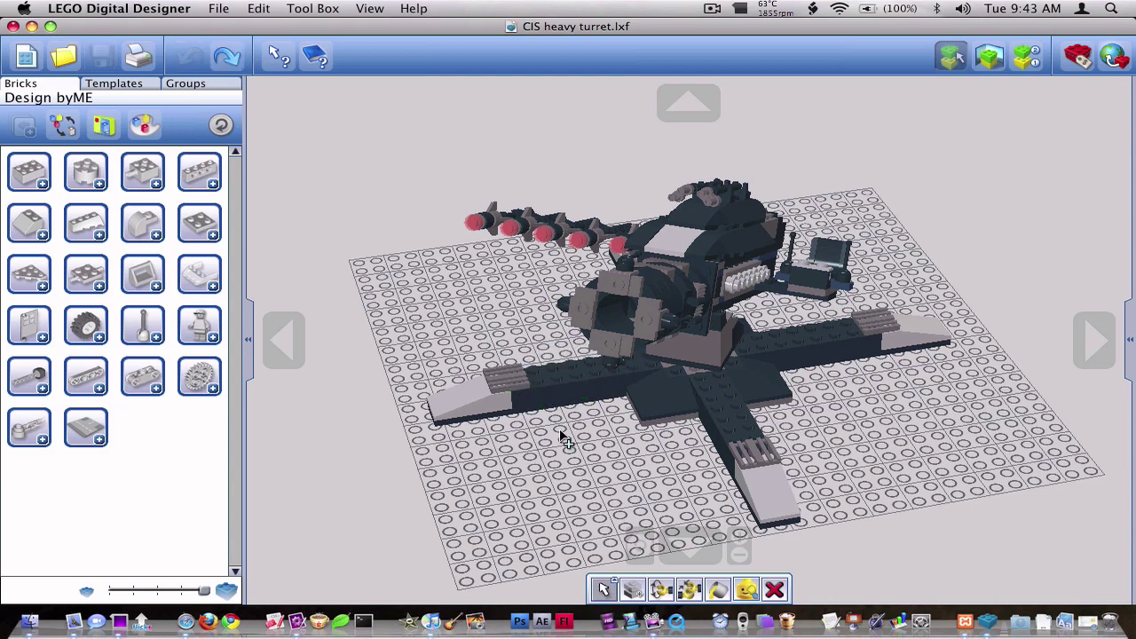
Import Armored vehicle.lxf from the Living with Dinos Vehicles folder in LDD Creations and place it on the grid beside the turret.
{"action": "left_click", "coordinate": [218, 8]}
{"action": "left_click", "coordinate": [241, 69]}
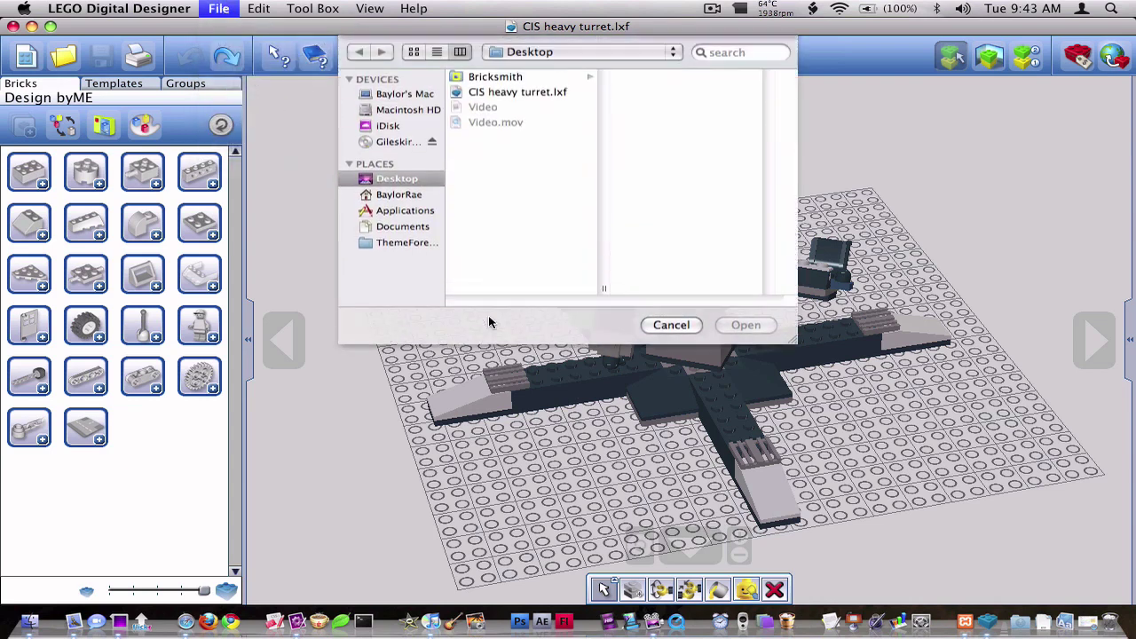
{"action": "left_click", "coordinate": [413, 217]}
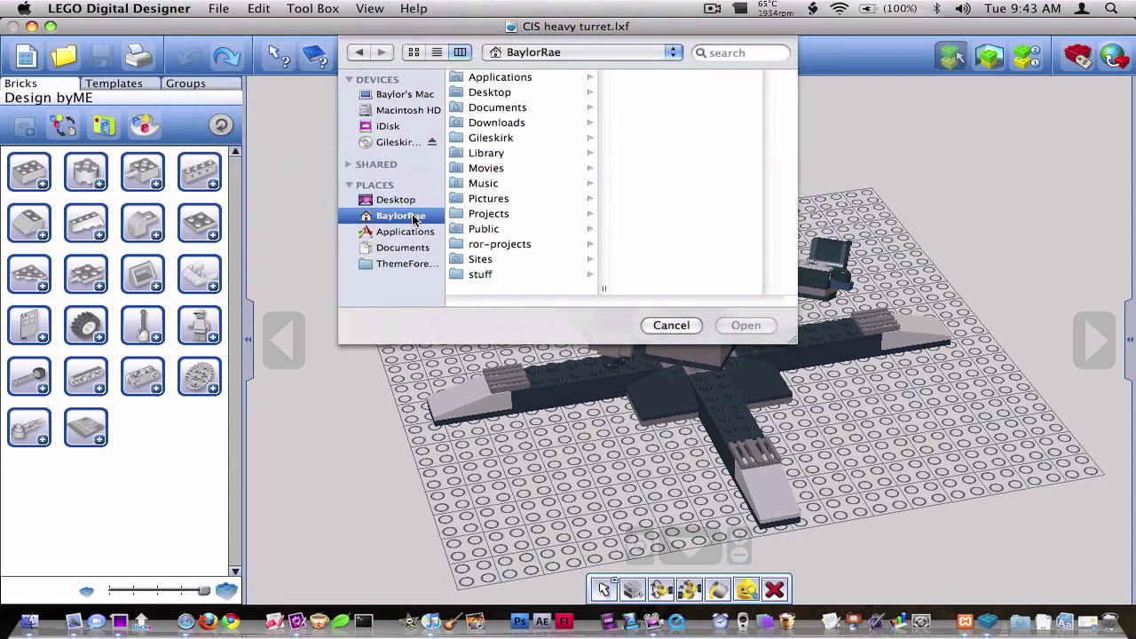
{"action": "left_click", "coordinate": [497, 215]}
{"action": "left_click", "coordinate": [687, 77]}
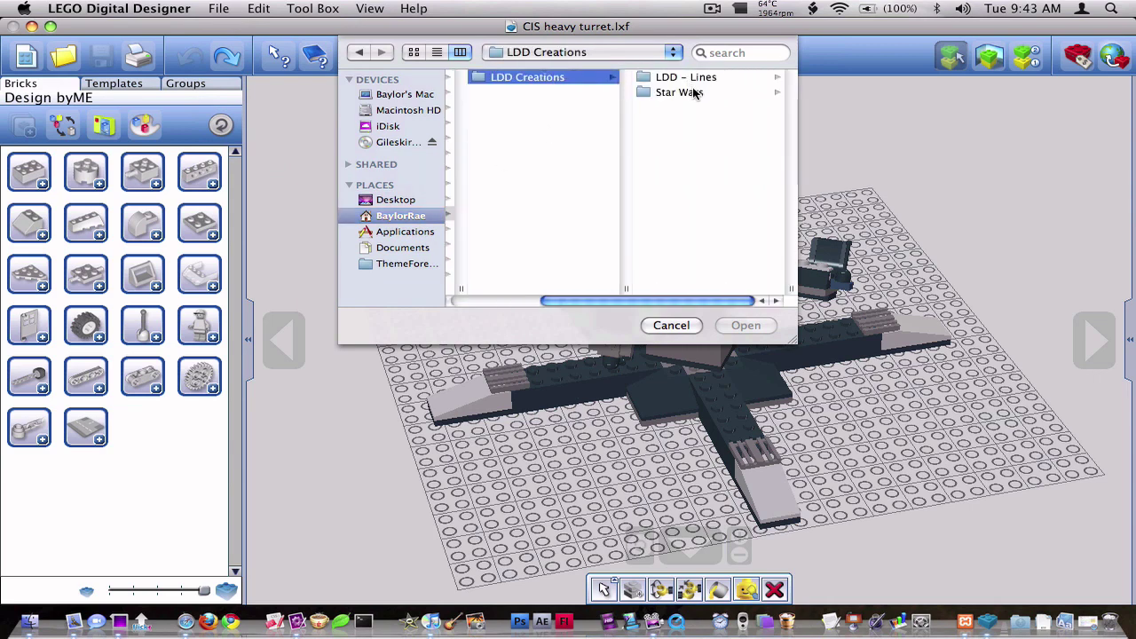
{"action": "left_click", "coordinate": [688, 80]}
{"action": "left_click", "coordinate": [689, 92]}
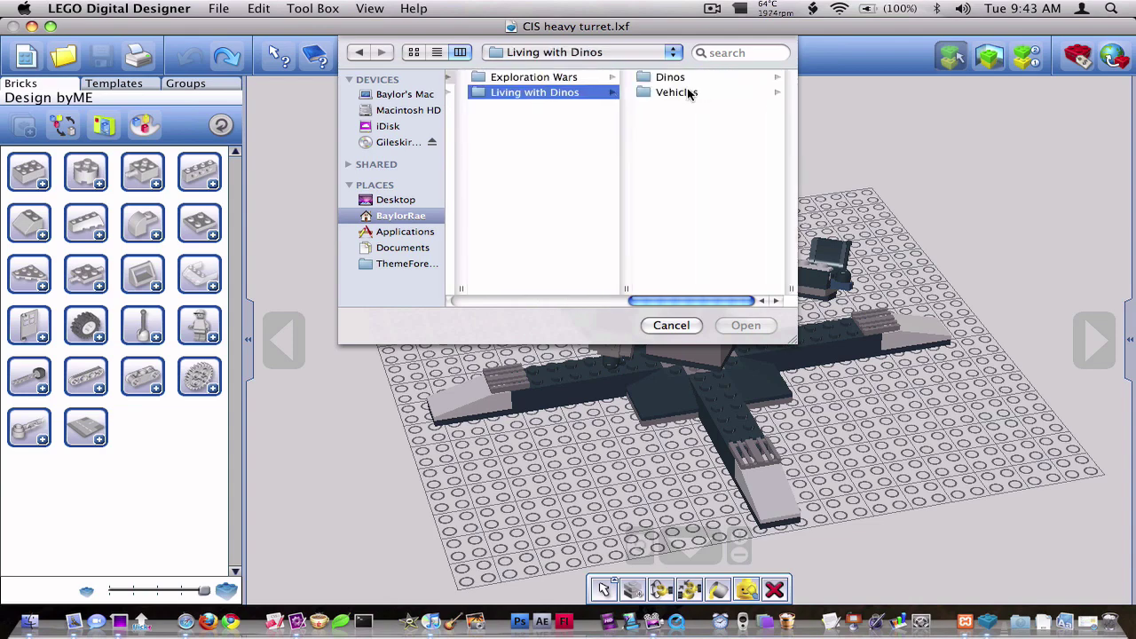
{"action": "left_click", "coordinate": [677, 92]}
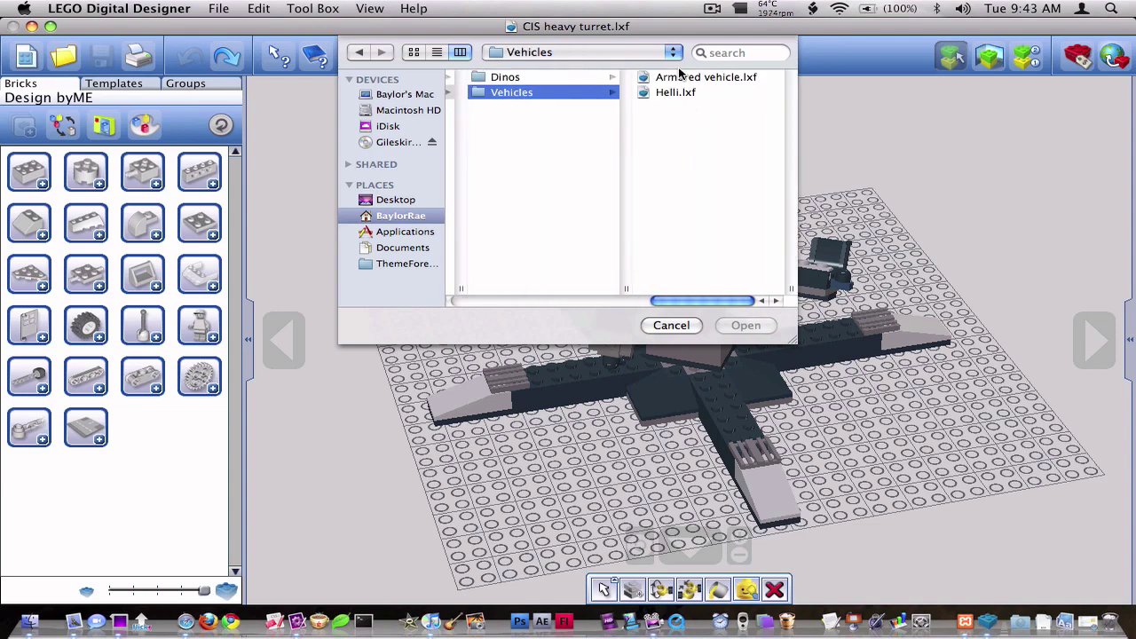
{"action": "left_click", "coordinate": [681, 77]}
{"action": "left_click", "coordinate": [743, 326]}
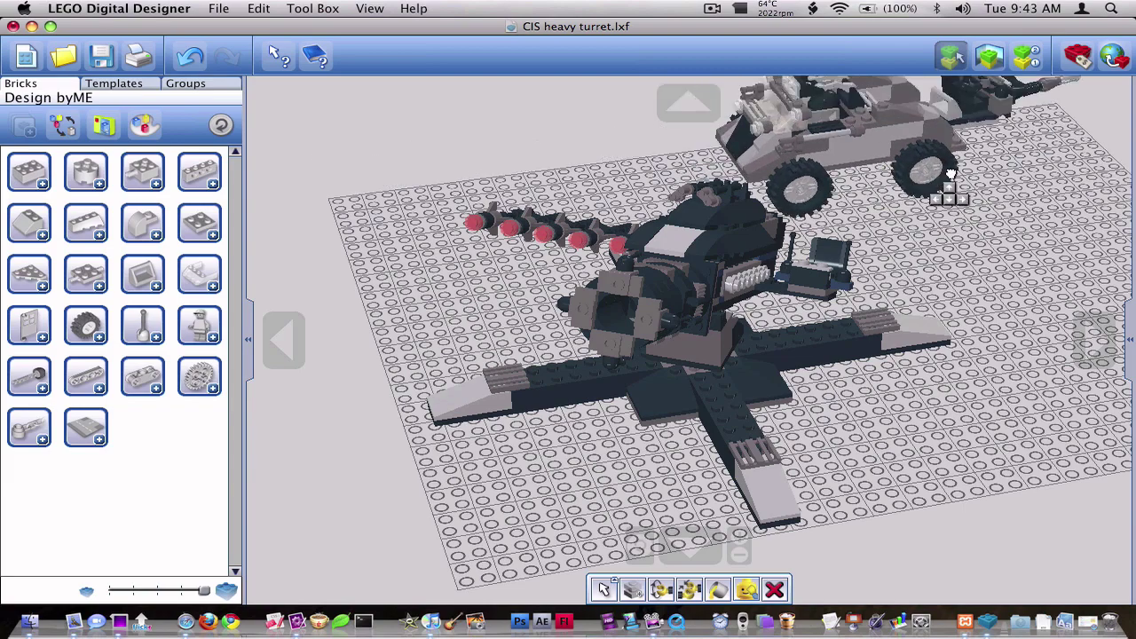
{"action": "left_click", "coordinate": [986, 197]}
Select the vehicle's front and rear wheel rims together with the Multiple Selection tool.
{"action": "right_click_drag", "start_coordinate": [861, 321], "coordinate": [915, 146]}
{"action": "right_click", "coordinate": [903, 126]}
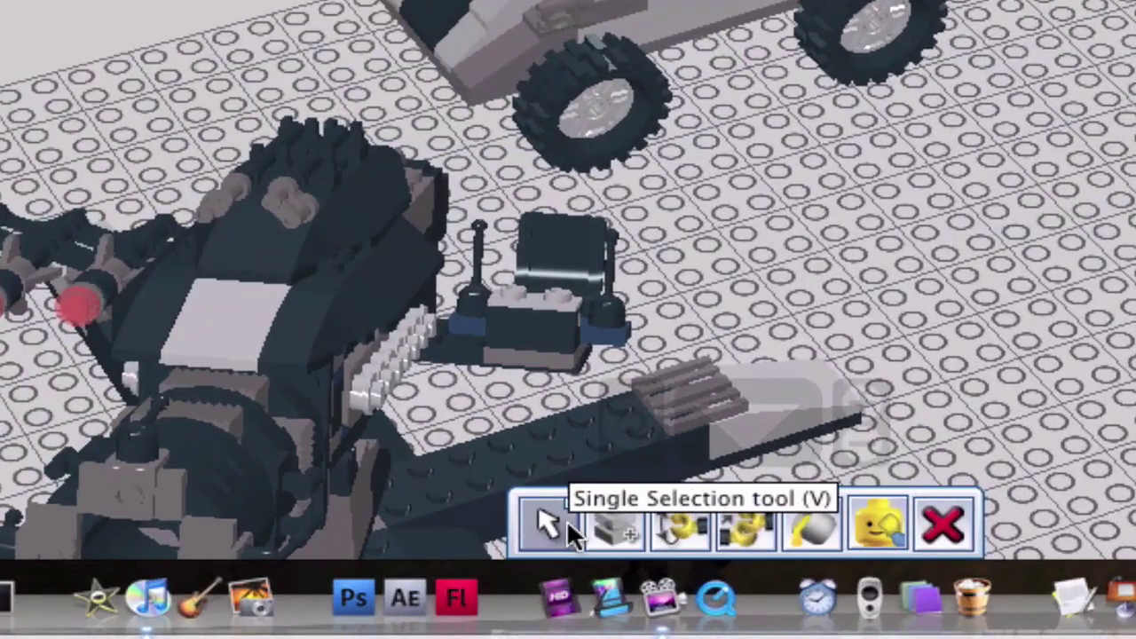
{"action": "left_click", "coordinate": [566, 519]}
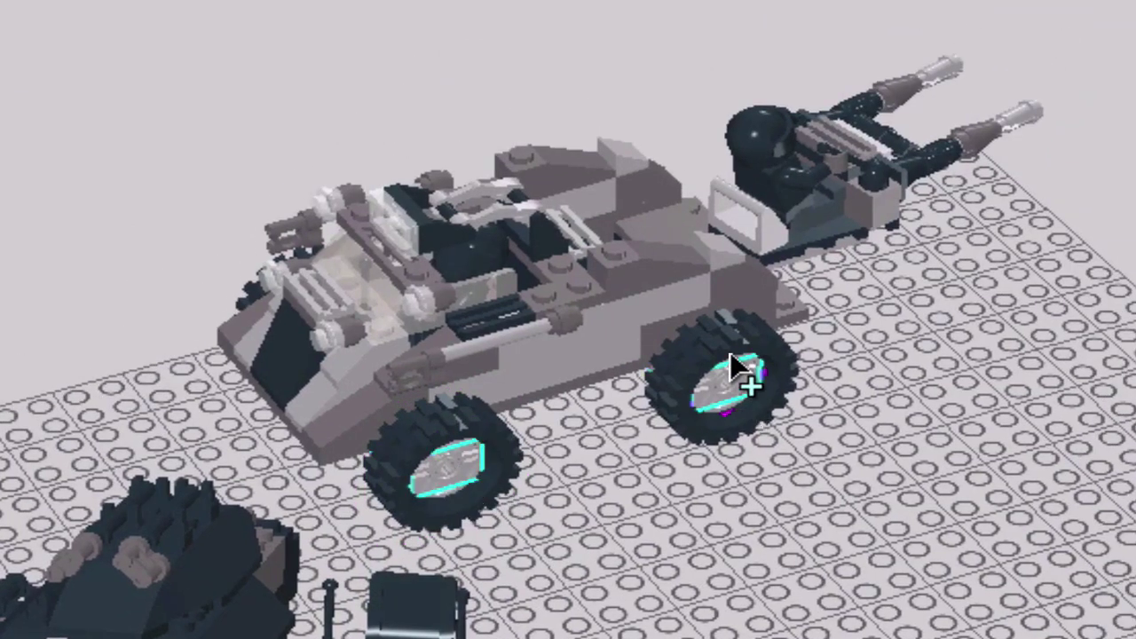
{"action": "left_click", "coordinate": [729, 364]}
{"action": "left_click", "coordinate": [431, 462]}
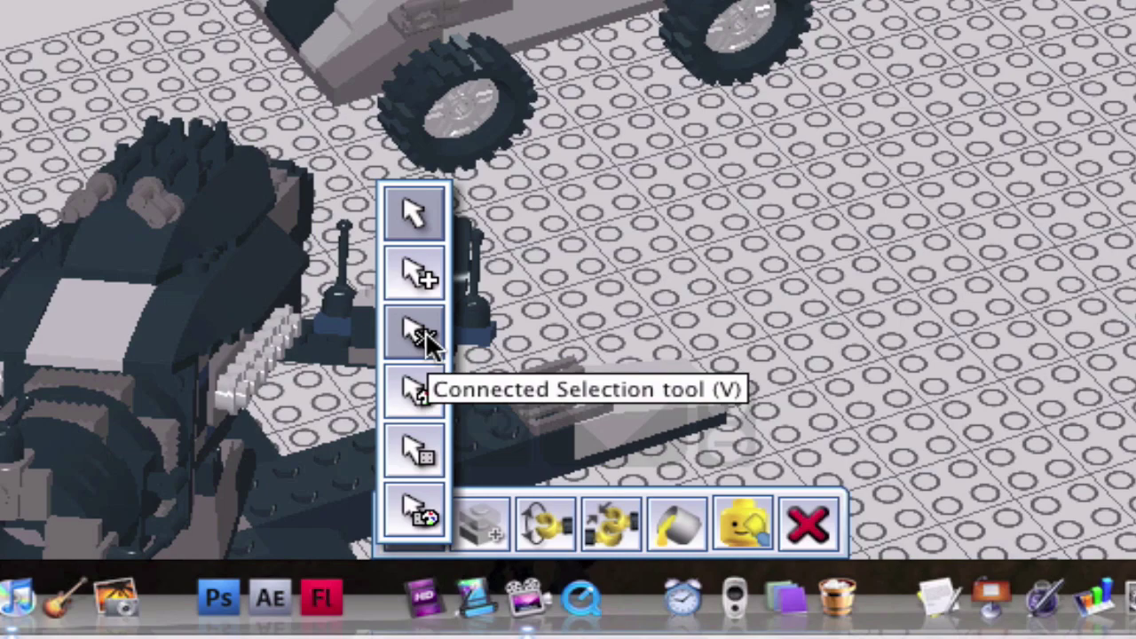
Select all bricks attached to the vehicle's body from one of its side bricks with the Connected Selection tool.
{"action": "left_click", "coordinate": [425, 331]}
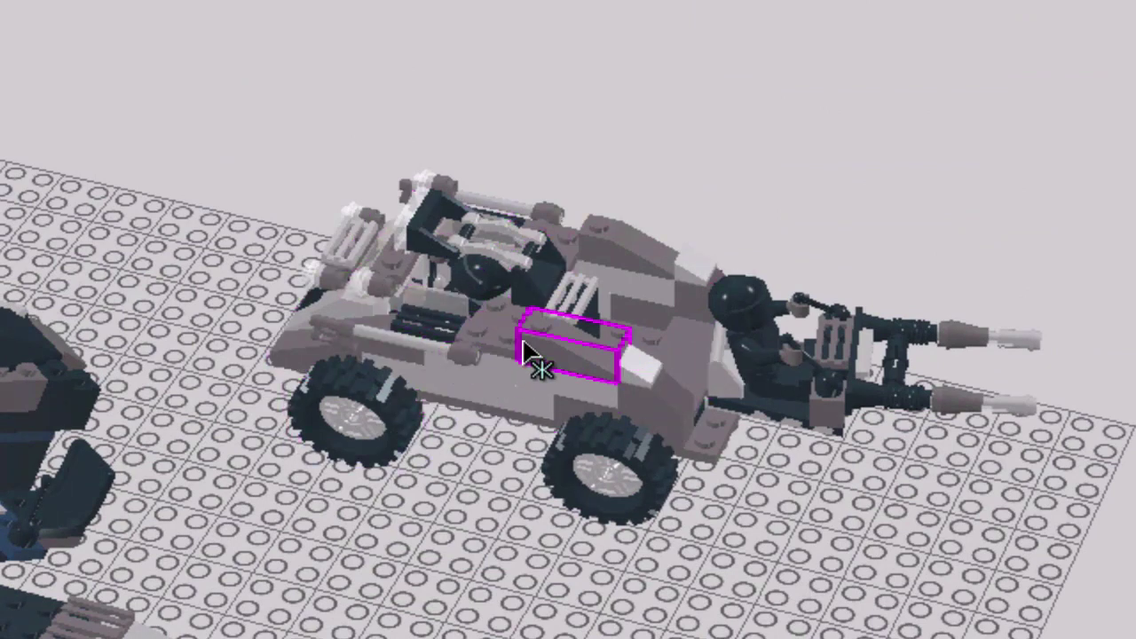
{"action": "left_click", "coordinate": [530, 353]}
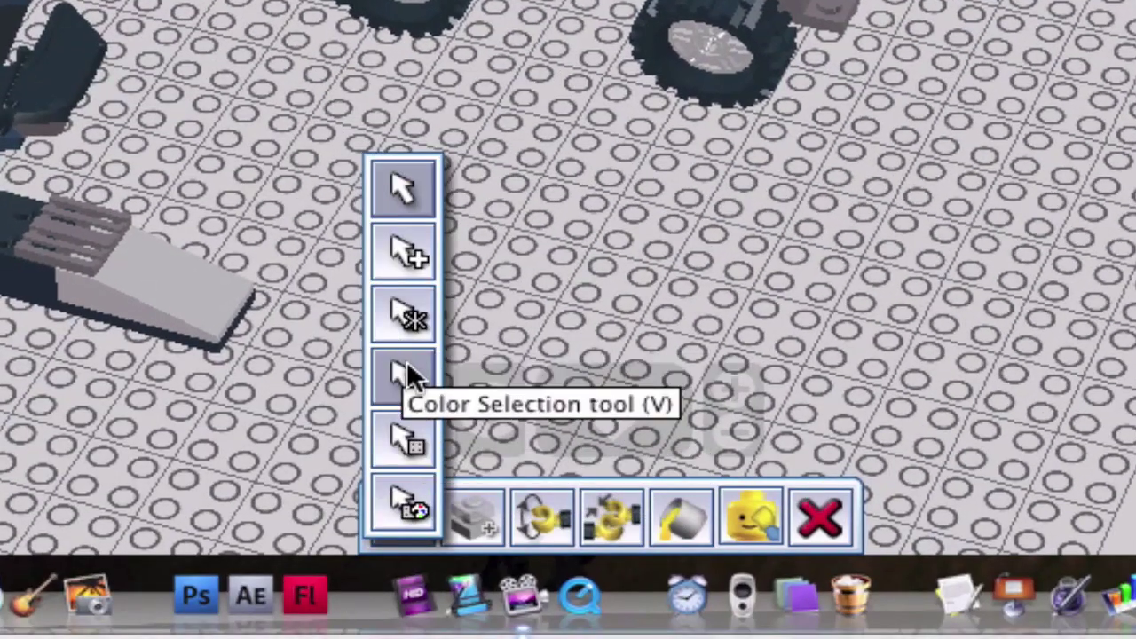
Use the Color Selection tool to select all dark bricks from the vehicle's gun, and pick the gray of its side panel.
{"action": "left_click", "coordinate": [406, 377]}
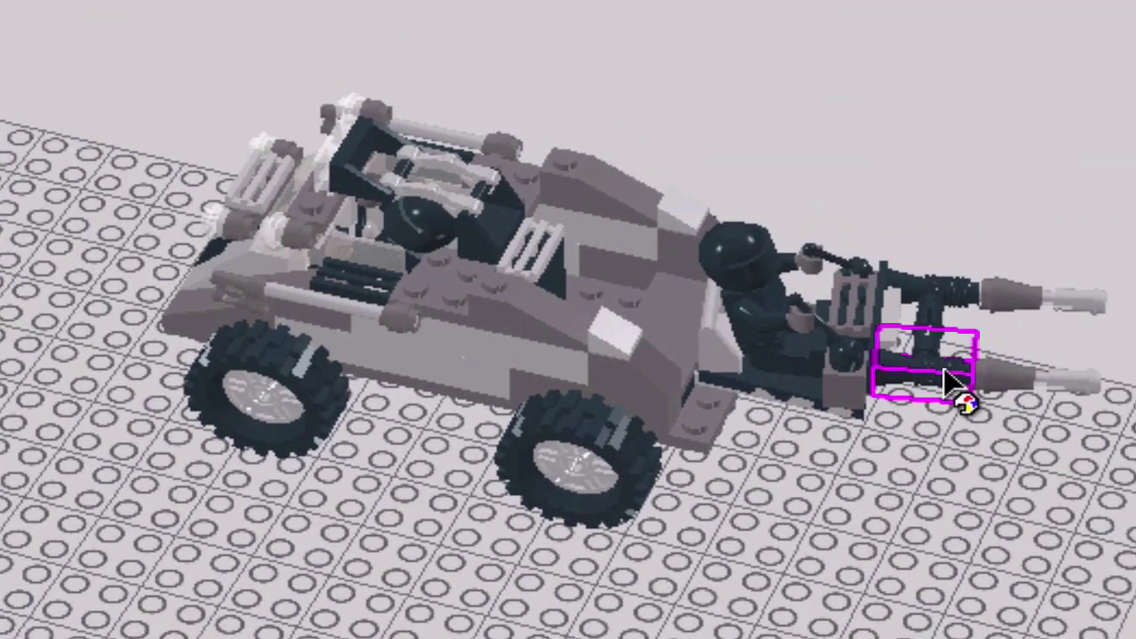
{"action": "left_click", "coordinate": [948, 380]}
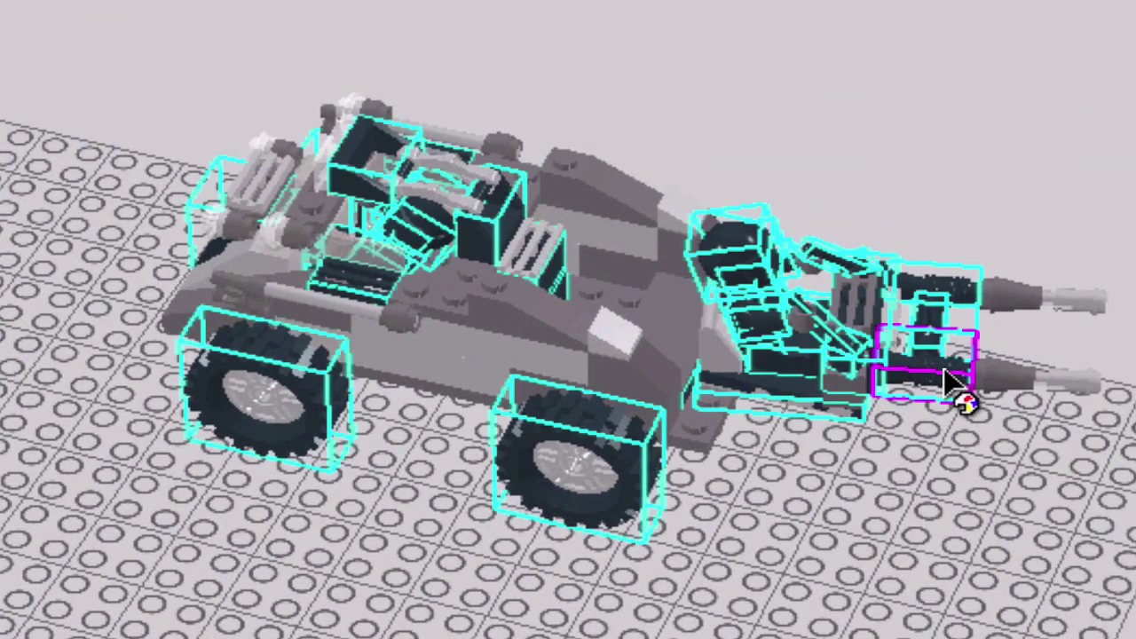
{"action": "right_click_drag", "start_coordinate": [852, 497], "coordinate": [0, 621]}
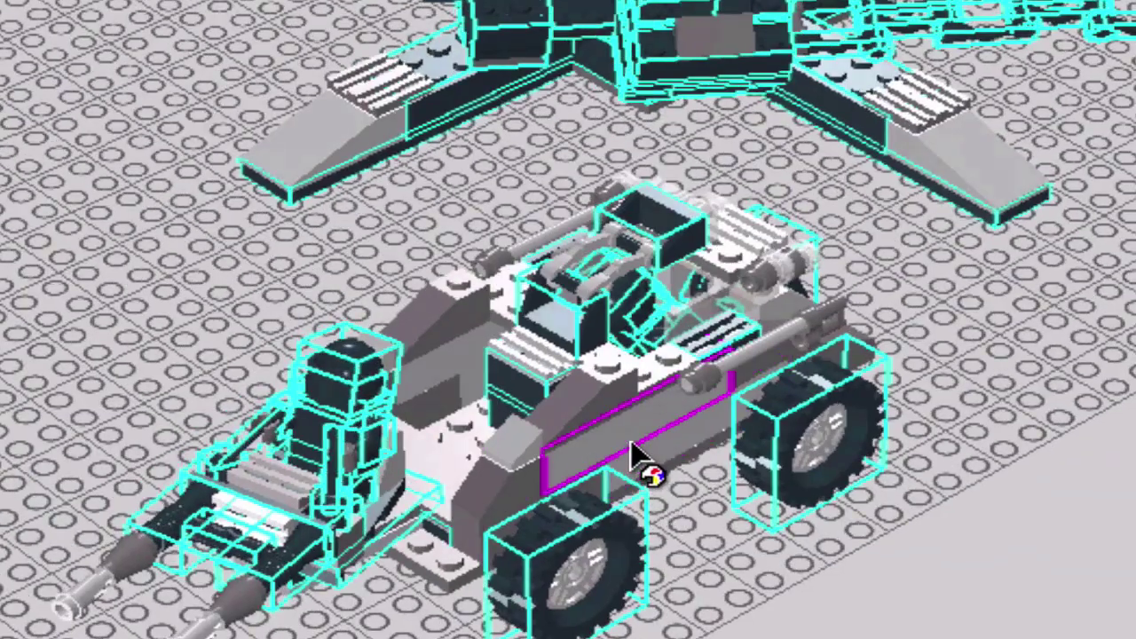
{"action": "left_click", "coordinate": [634, 444]}
{"action": "right_click_drag", "start_coordinate": [508, 557], "coordinate": [1115, 589]}
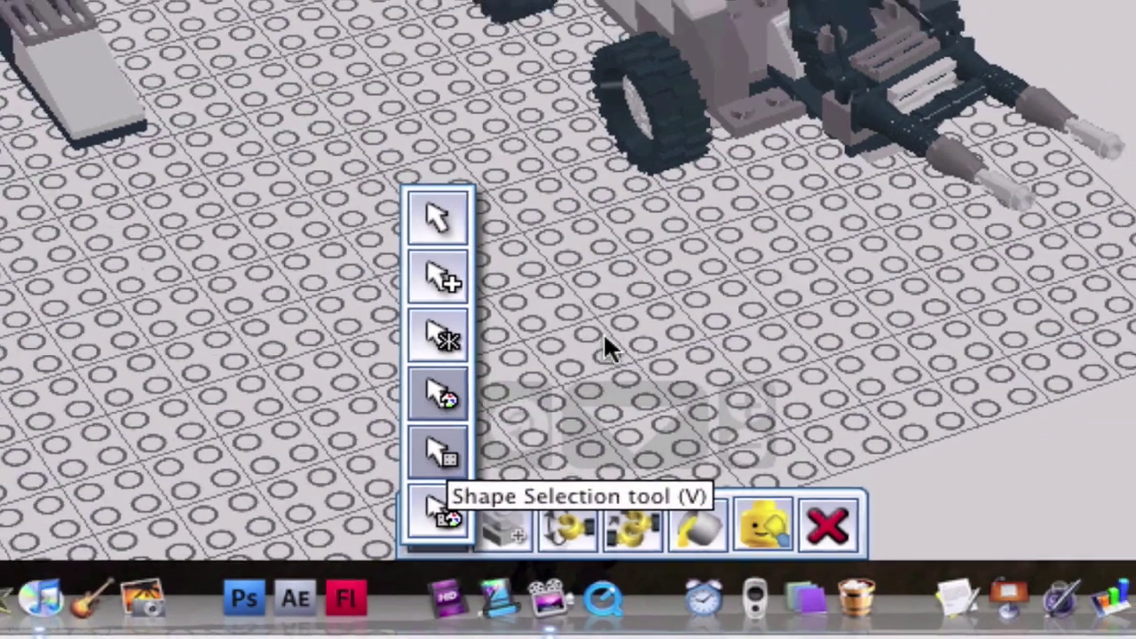
Select every small round brick on both models with the Shape Selection tool, starting from the row along the turret's side.
{"action": "left_click", "coordinate": [432, 426]}
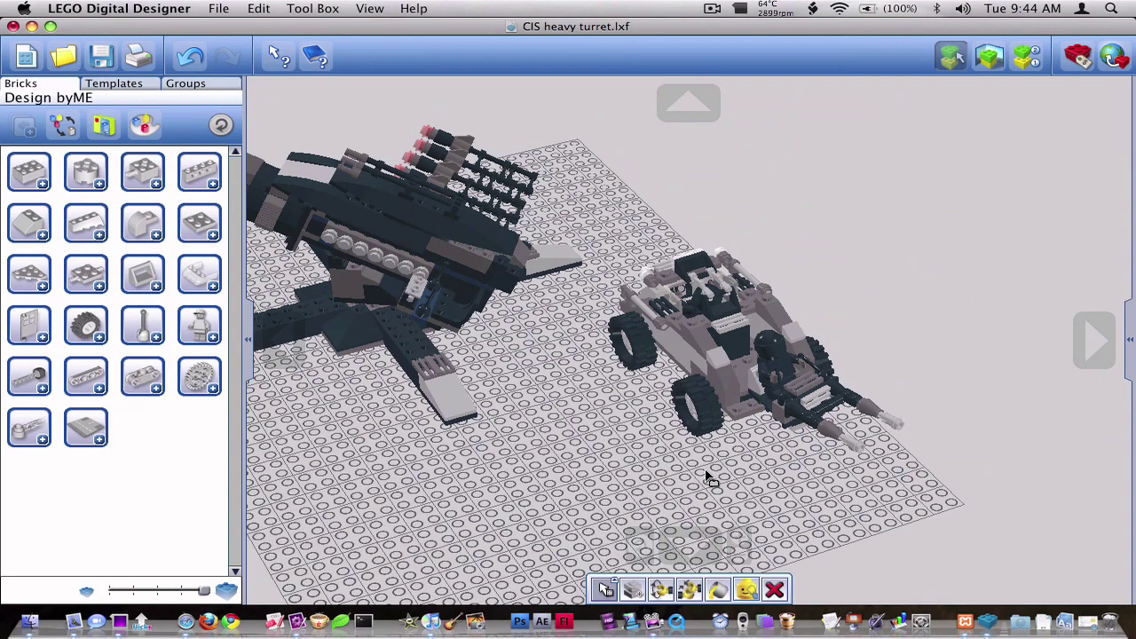
{"action": "right_click_drag", "start_coordinate": [380, 263], "coordinate": [688, 338], "text": "shift"}
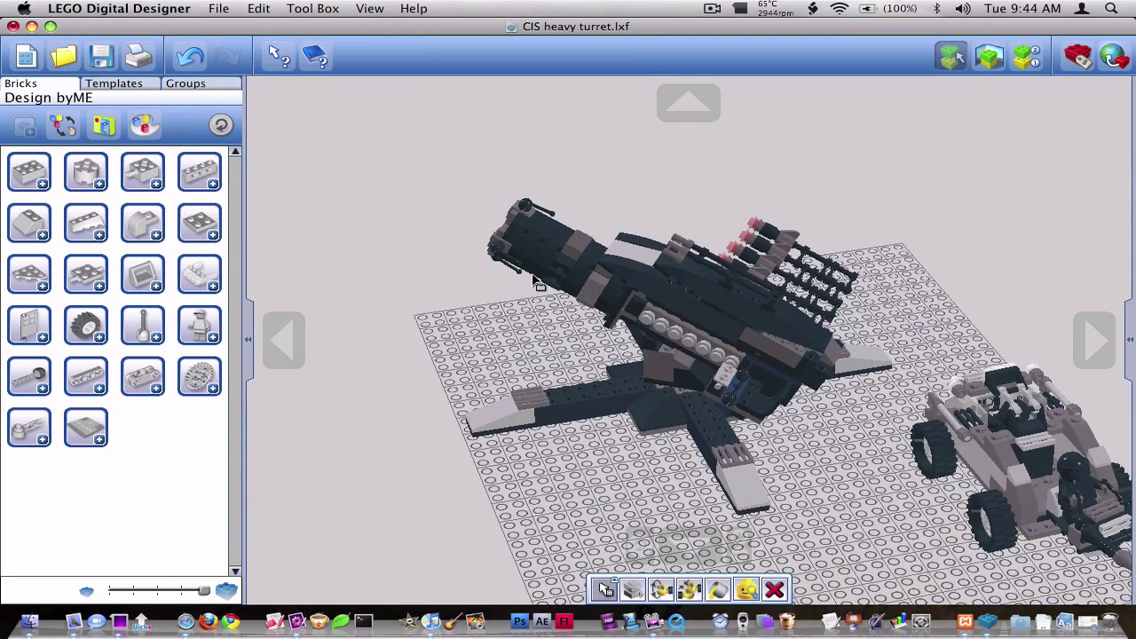
{"action": "left_click", "coordinate": [650, 326]}
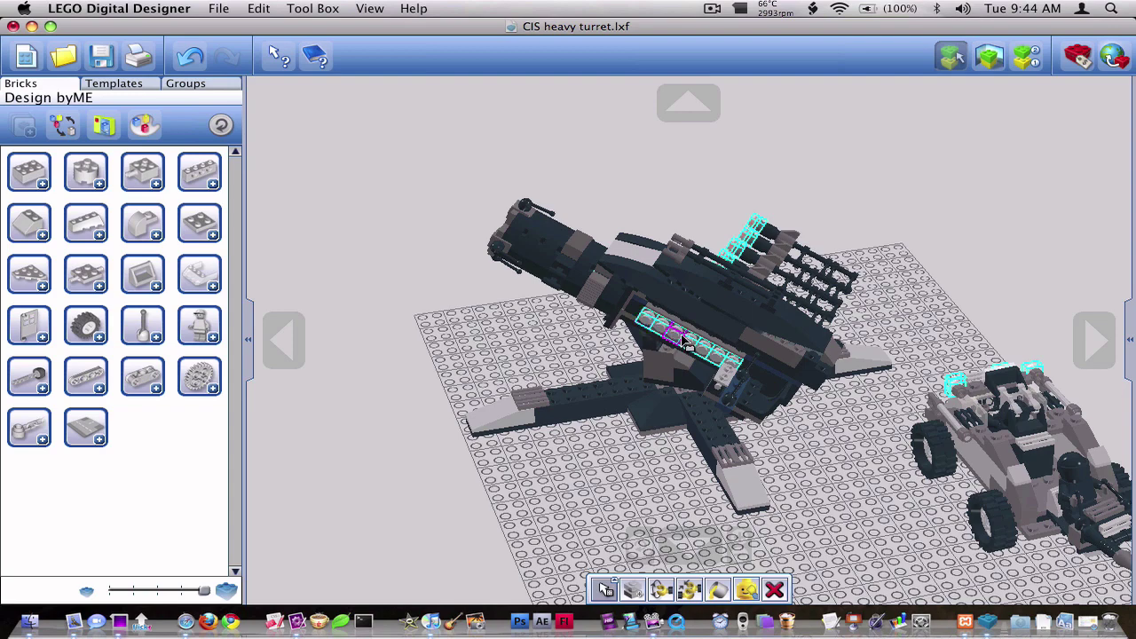
{"action": "scroll", "coordinate": [684, 344], "scroll_direction": "up", "scroll_amount": 10}
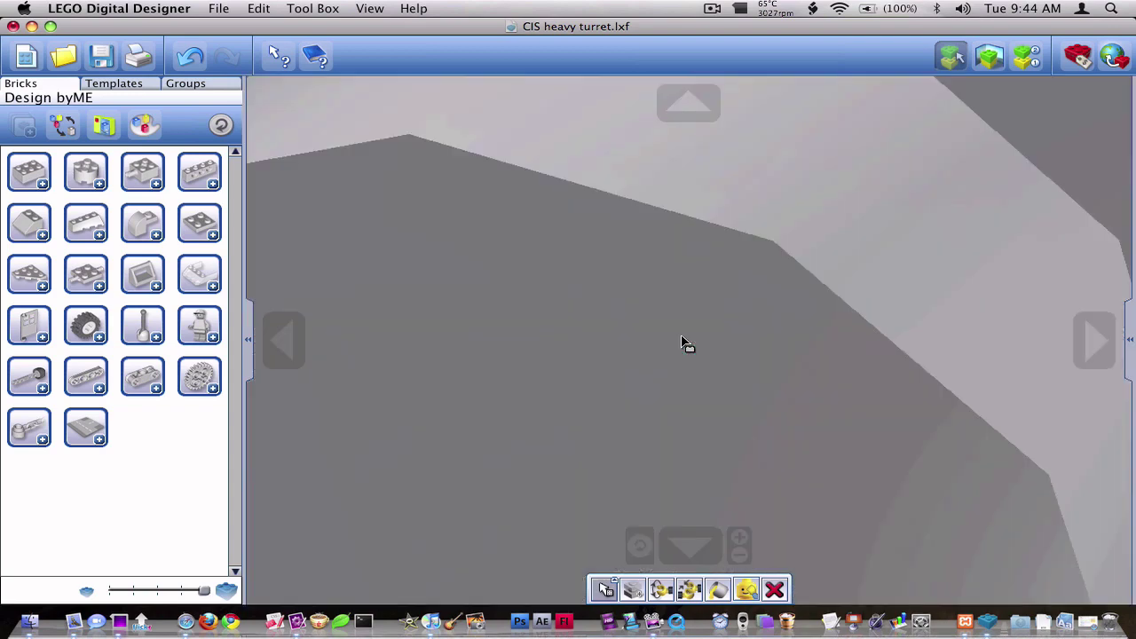
{"action": "scroll", "coordinate": [684, 344], "scroll_direction": "down", "scroll_amount": 3}
{"action": "scroll", "coordinate": [761, 373], "scroll_direction": "down", "scroll_amount": 10}
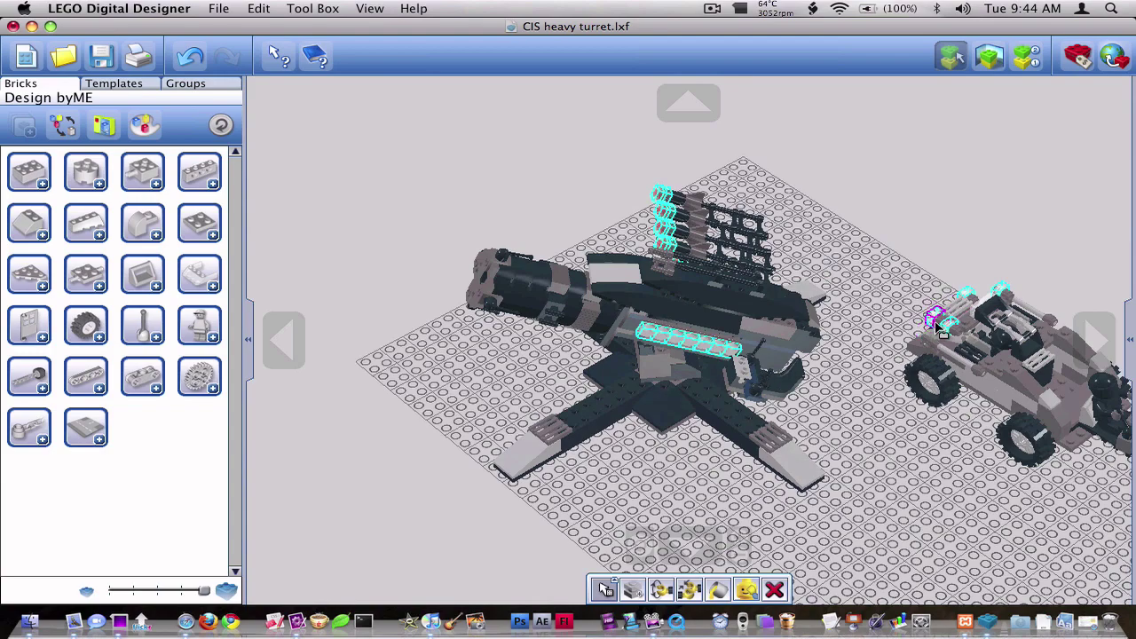
{"action": "right_click", "coordinate": [935, 322]}
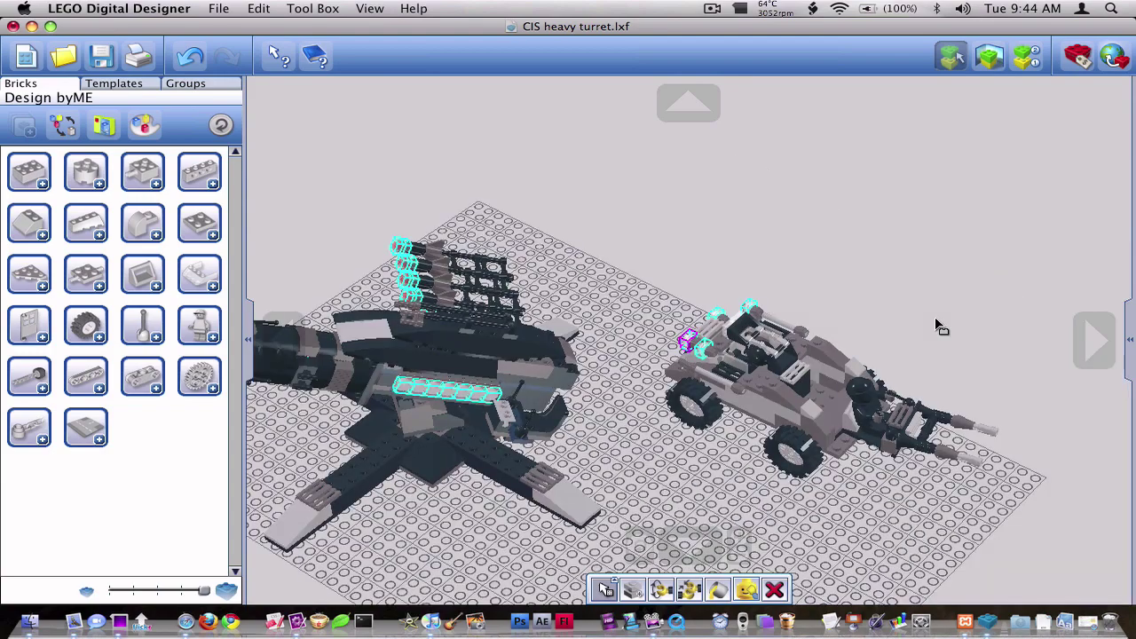
{"action": "right_click_drag", "start_coordinate": [715, 356], "coordinate": [864, 476]}
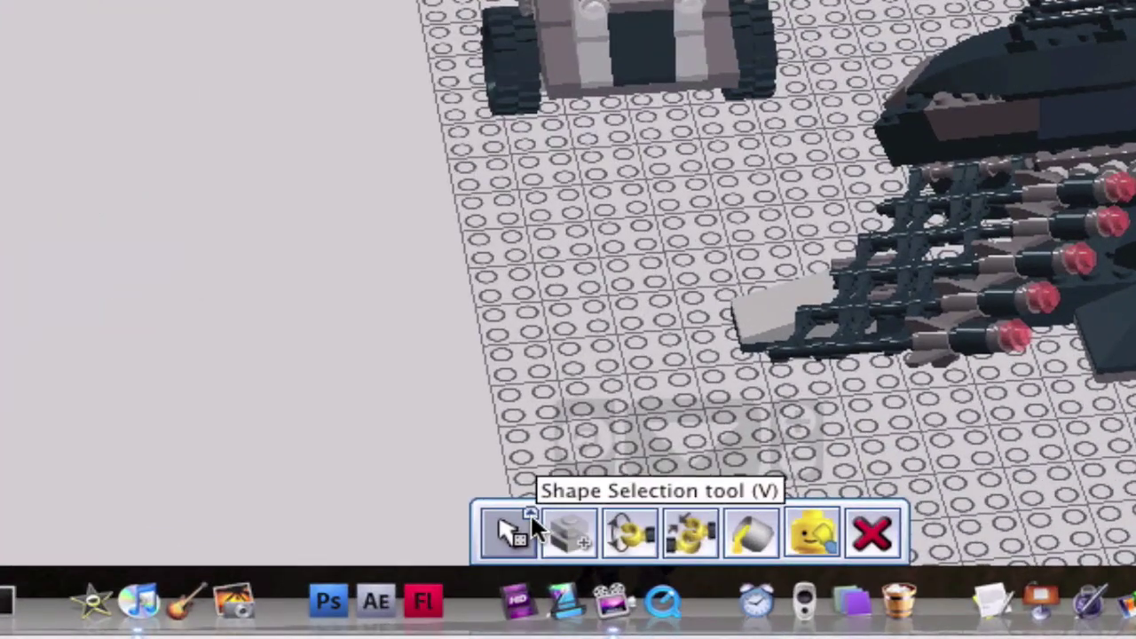
Select the bricks matching the clear round brick on the vehicle's hood with the Color and Shape Selection tool.
{"action": "left_click", "coordinate": [615, 584]}
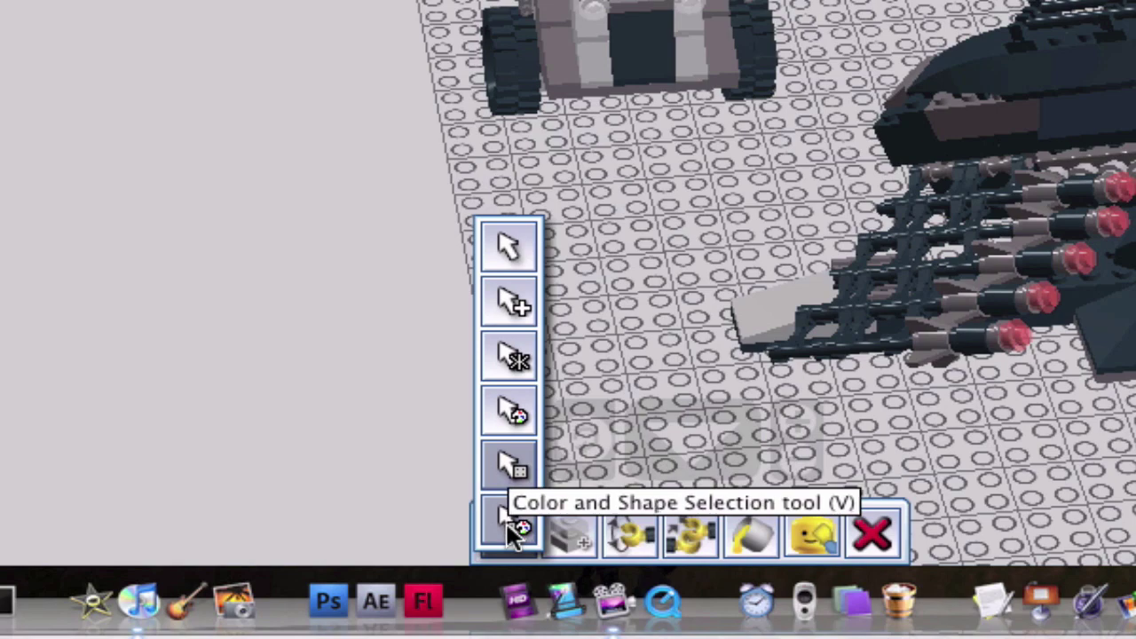
{"action": "left_click", "coordinate": [507, 523]}
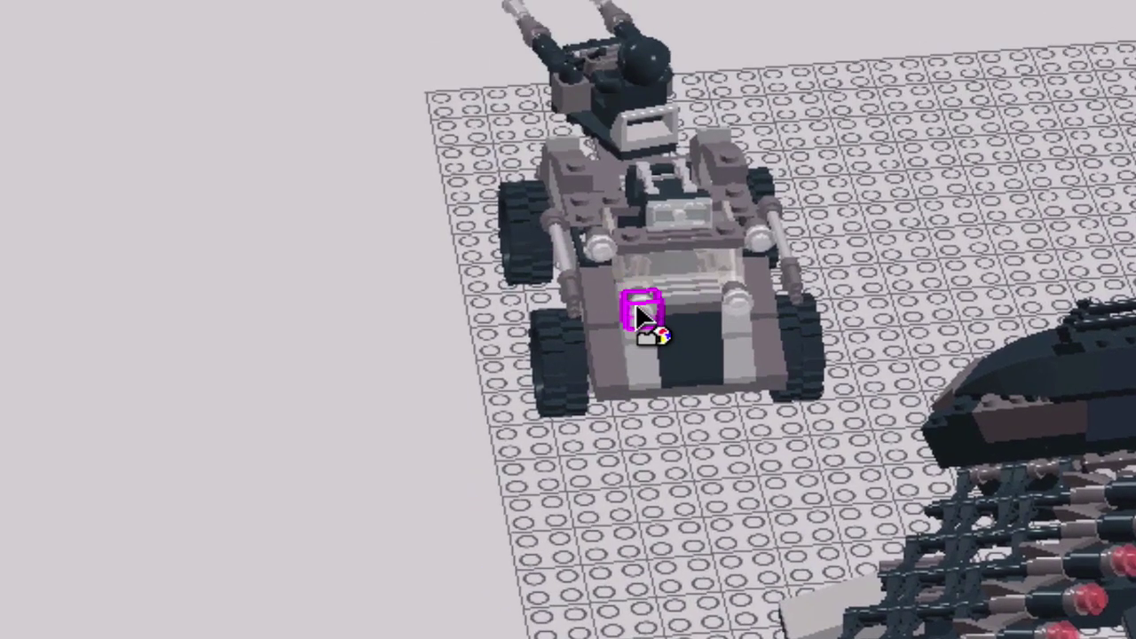
{"action": "left_click", "coordinate": [636, 303]}
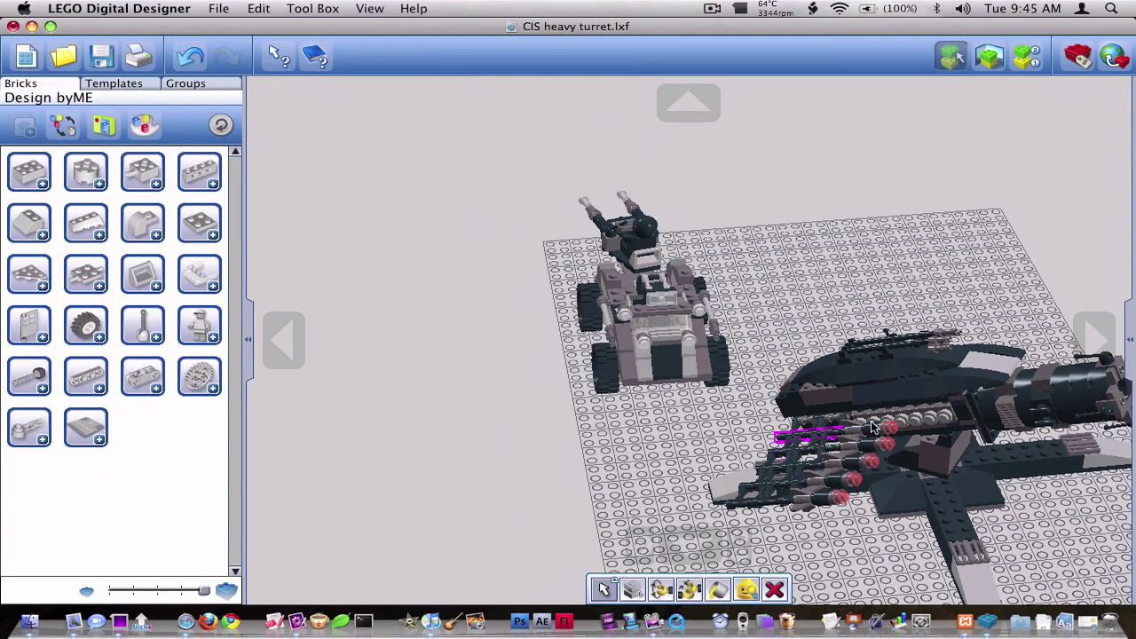
Swivel the vehicle's gun with its seated gunner sideways using the Hinge tool, and undo the rotation.
{"action": "right_click_drag", "start_coordinate": [633, 302], "coordinate": [675, 388], "text": "shift"}
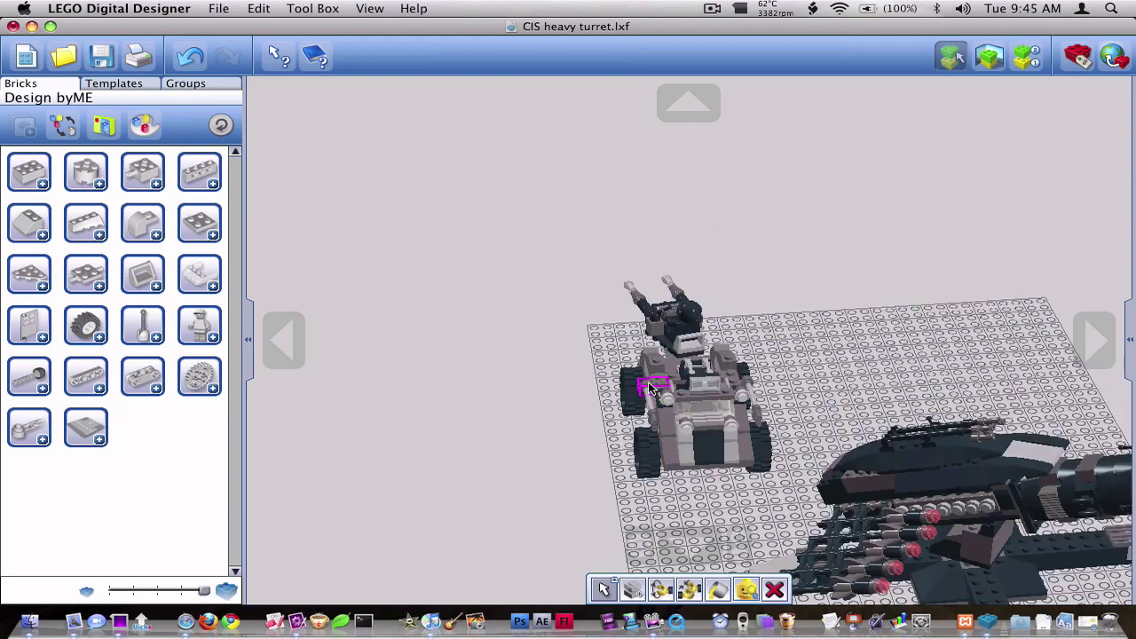
{"action": "right_click_drag", "start_coordinate": [703, 342], "coordinate": [304, 375]}
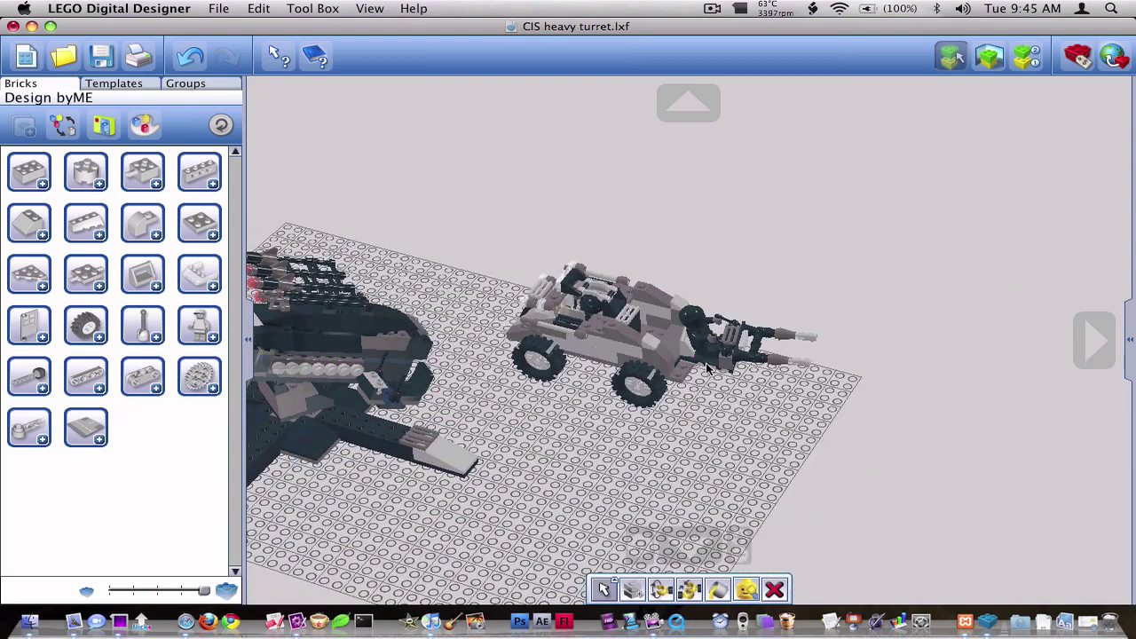
{"action": "mouse_move", "coordinate": [704, 363]}
{"action": "right_mouse_down"}
{"action": "mouse_move", "coordinate": [622, 367]}
{"action": "mouse_move", "coordinate": [717, 377]}
{"action": "right_mouse_up"}
{"action": "scroll", "coordinate": [717, 377], "scroll_direction": "up", "scroll_amount": 5}
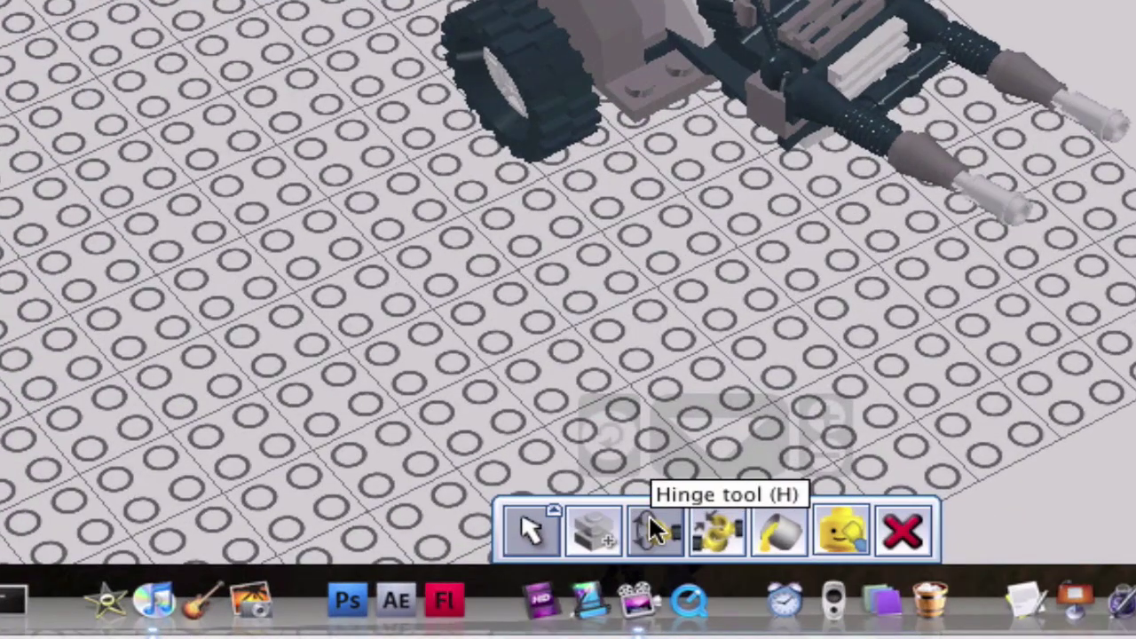
{"action": "left_click", "coordinate": [652, 530]}
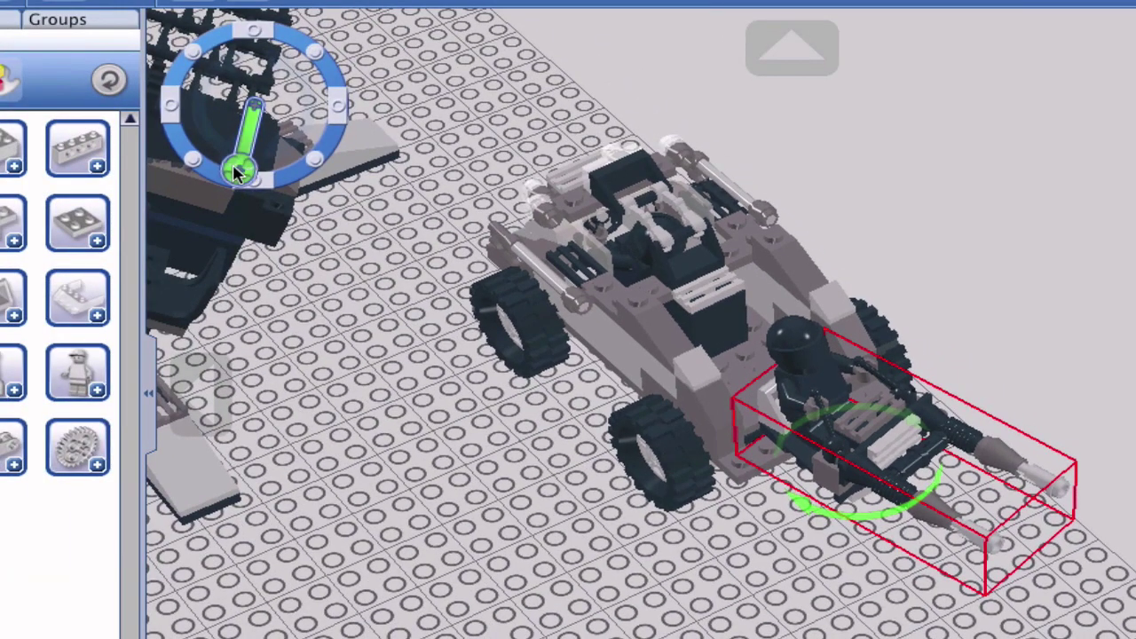
{"action": "left_click_drag", "start_coordinate": [238, 173], "coordinate": [325, 119]}
{"action": "left_click", "coordinate": [411, 535]}
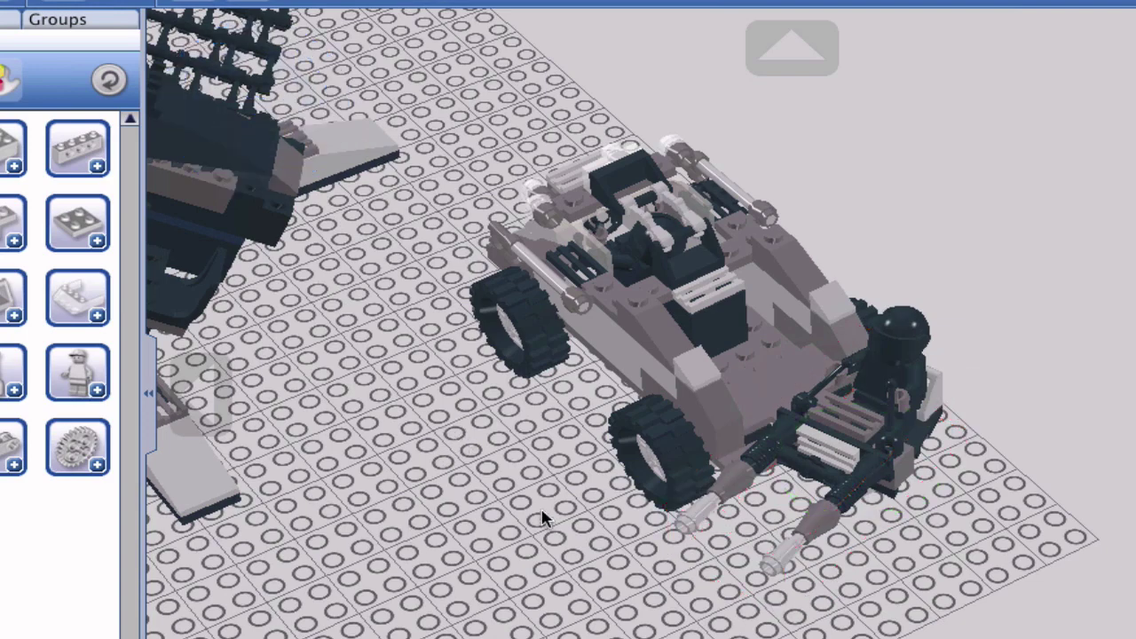
{"action": "key", "text": "super+z"}
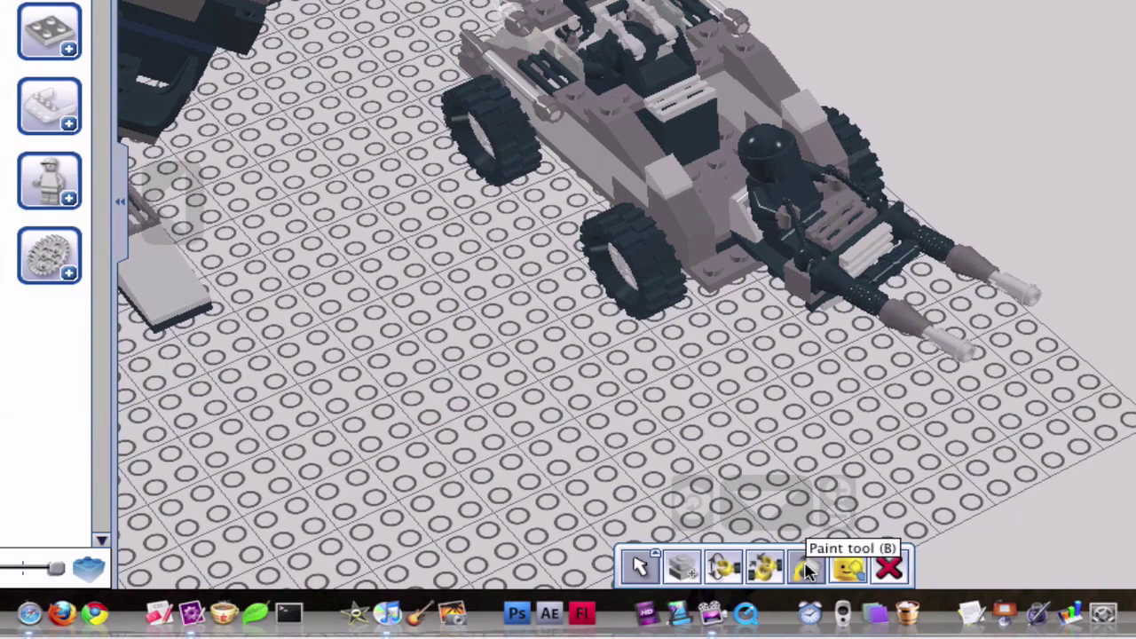
Try to recolor the 1 x 1 x 2/3 roof tile above the vehicle's wheel lime green with the Paint tool.
{"action": "left_click", "coordinate": [806, 569]}
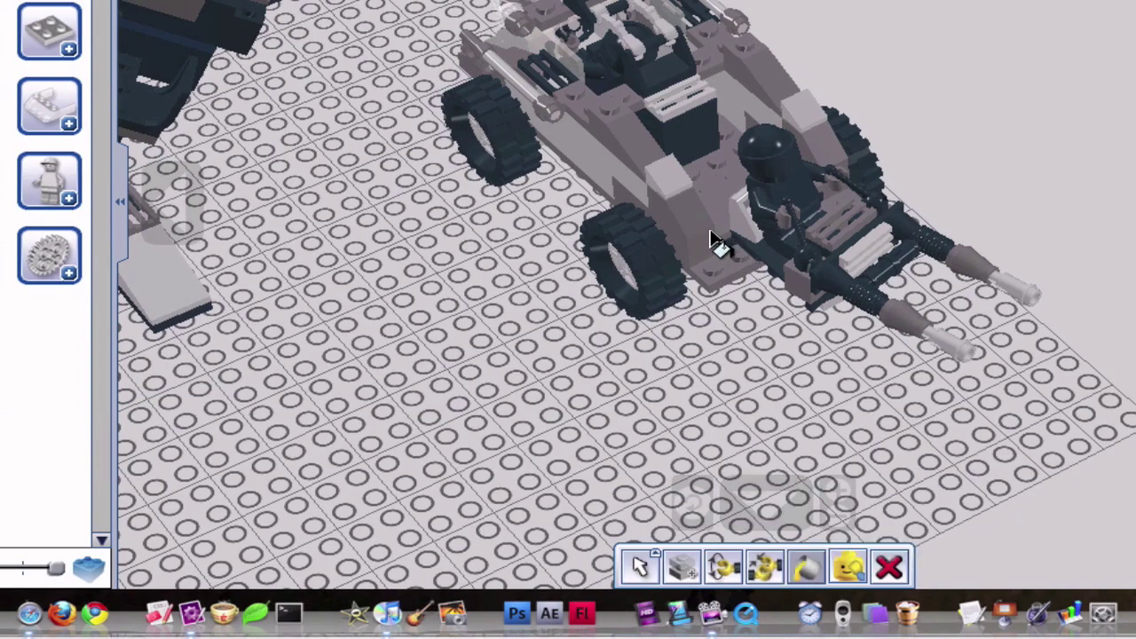
{"action": "left_click", "coordinate": [660, 170]}
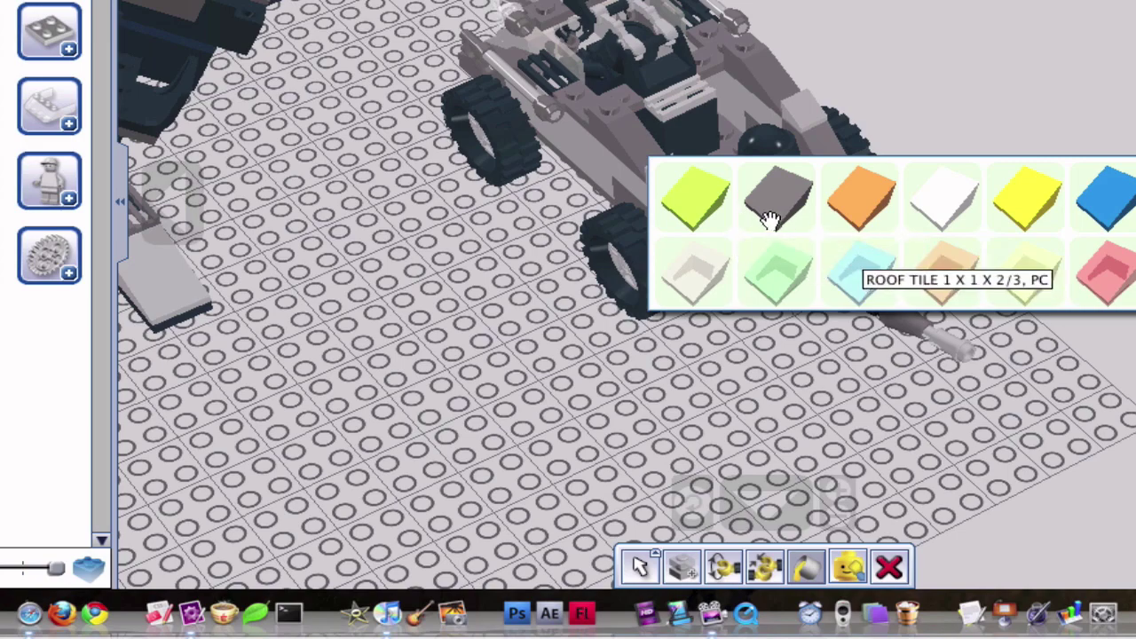
{"action": "left_click", "coordinate": [697, 206]}
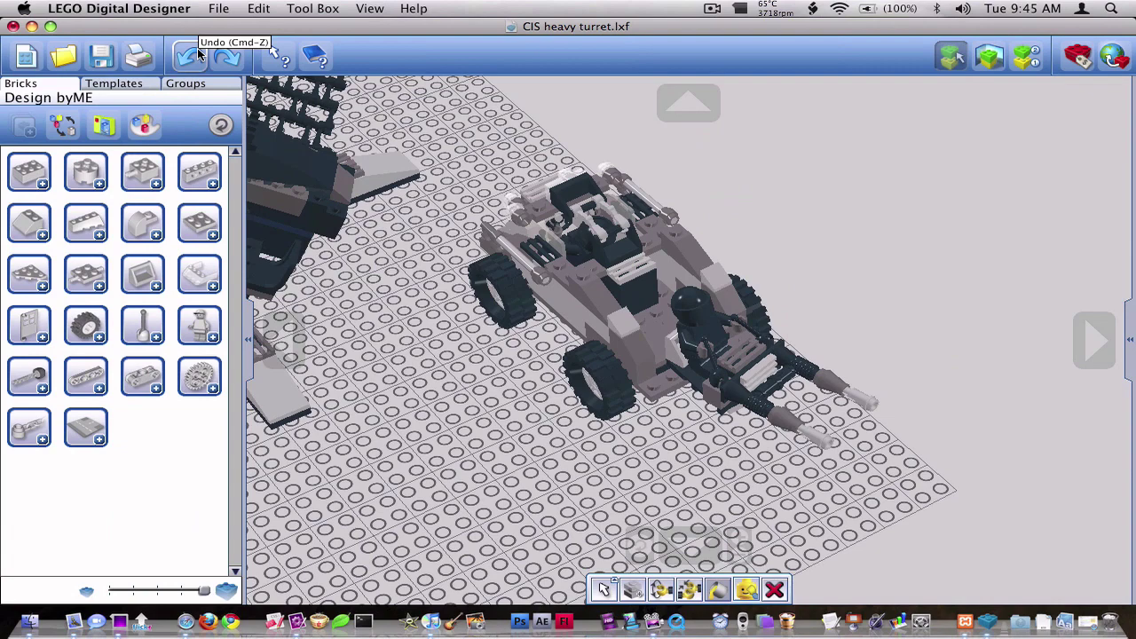
Undo the edits back to before the vehicle was added, and redo them to bring the vehicle back.
{"action": "left_click", "coordinate": [187, 57]}
{"action": "left_click", "coordinate": [228, 56]}
{"action": "left_click", "coordinate": [189, 57]}
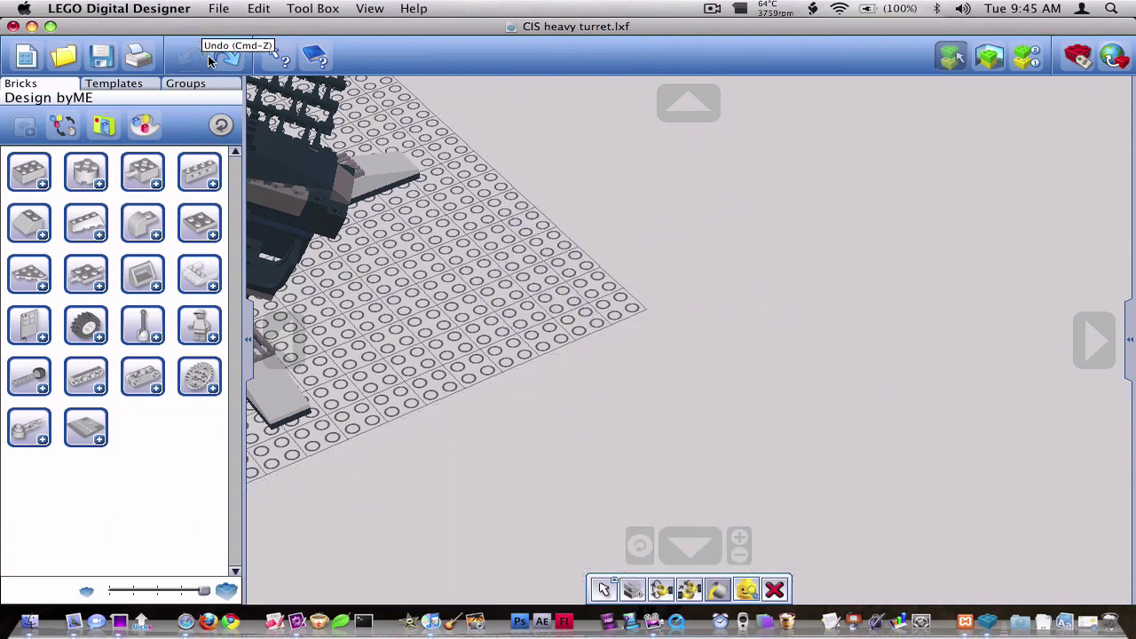
{"action": "left_click", "coordinate": [228, 56]}
Hide the turret's gray muzzle bricks and surrounding barrel bricks with the Hide tool to expose the red-tipped missile inside.
{"action": "right_click", "coordinate": [635, 362]}
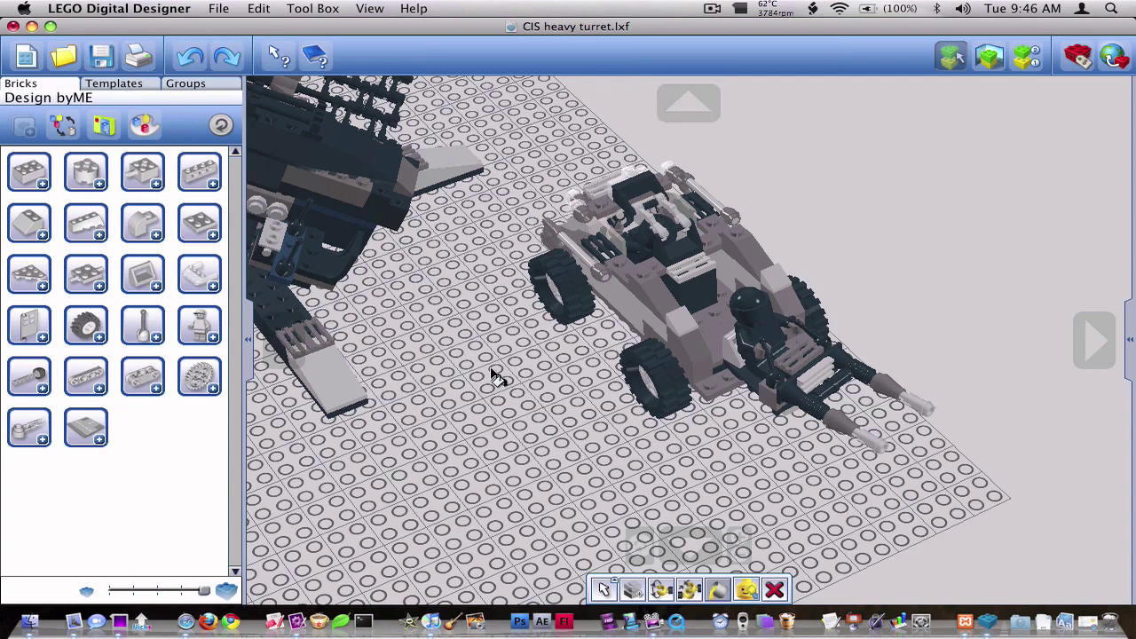
{"action": "right_click_drag", "start_coordinate": [341, 208], "coordinate": [511, 277], "text": "shift"}
{"action": "right_click_drag", "start_coordinate": [435, 271], "coordinate": [726, 344]}
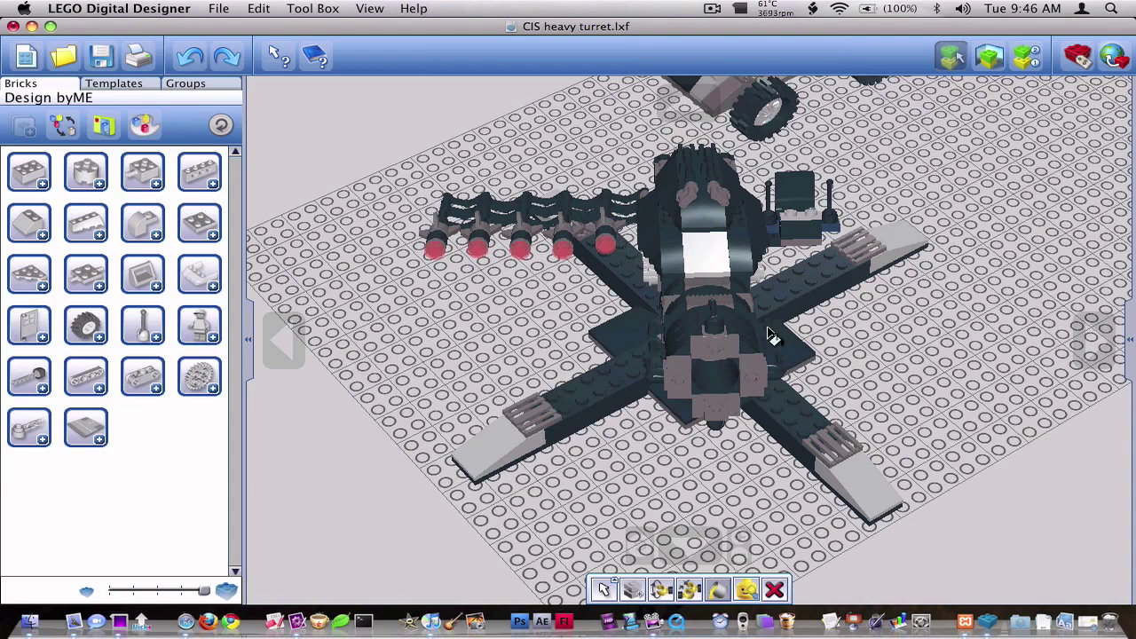
{"action": "right_click_drag", "start_coordinate": [699, 308], "coordinate": [630, 302]}
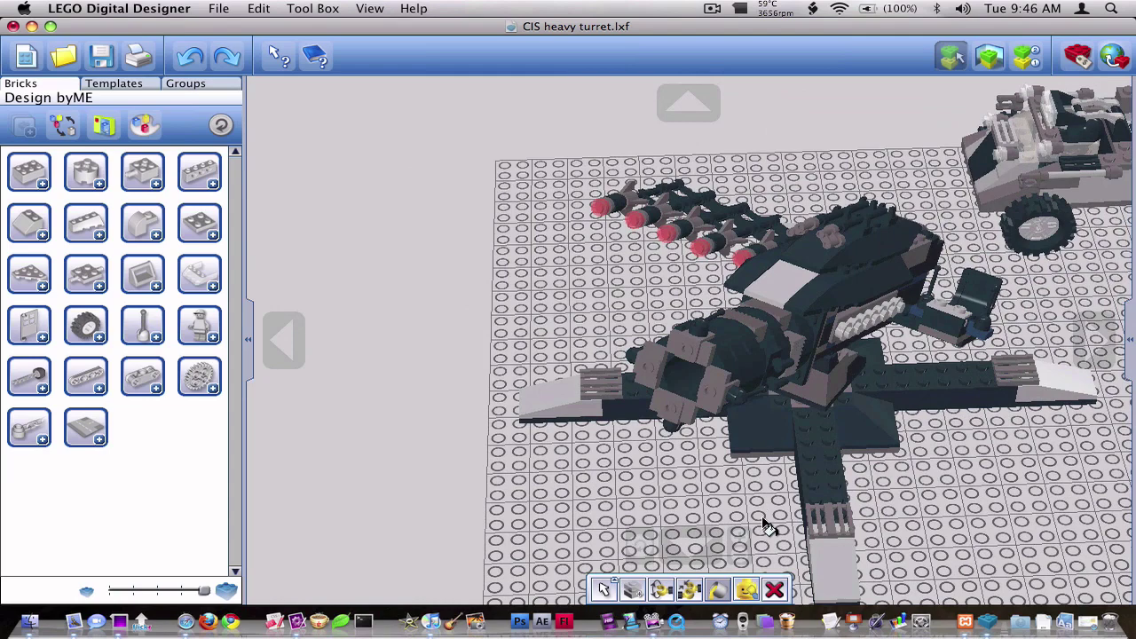
{"action": "left_click", "coordinate": [750, 589]}
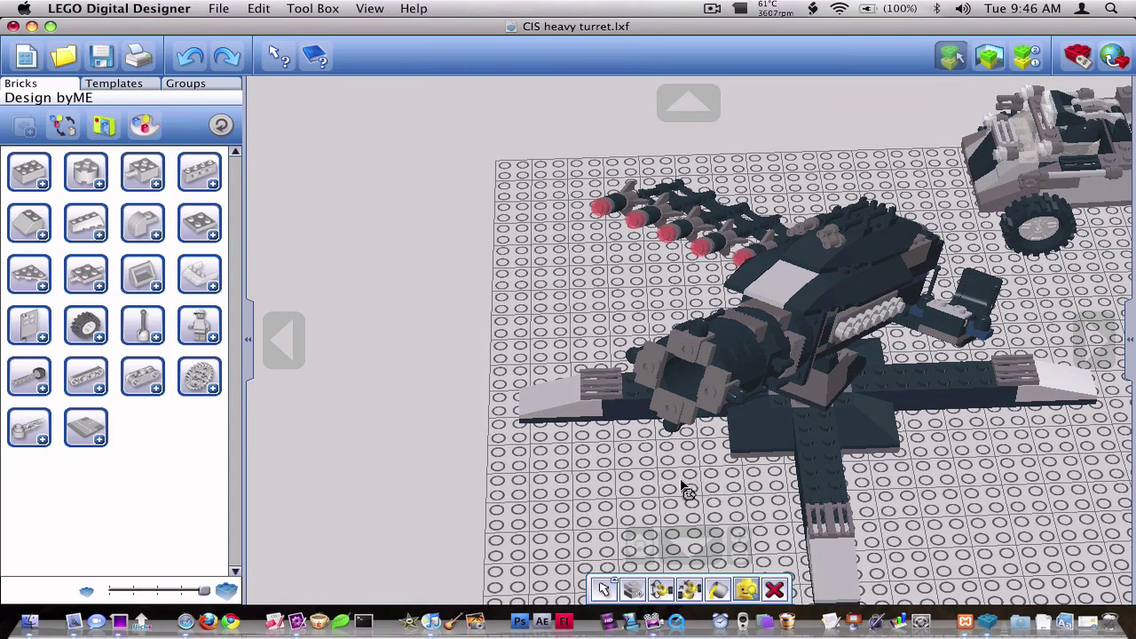
{"action": "right_click_drag", "start_coordinate": [680, 477], "coordinate": [656, 483]}
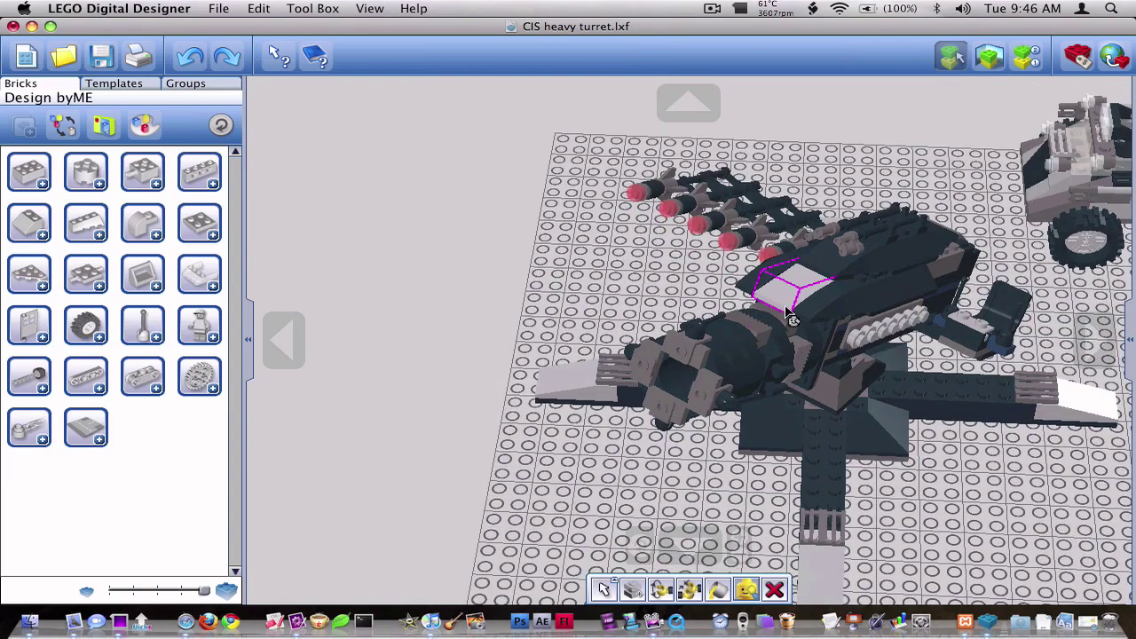
{"action": "left_click", "coordinate": [734, 371]}
{"action": "left_click", "coordinate": [729, 377]}
{"action": "left_click", "coordinate": [698, 381]}
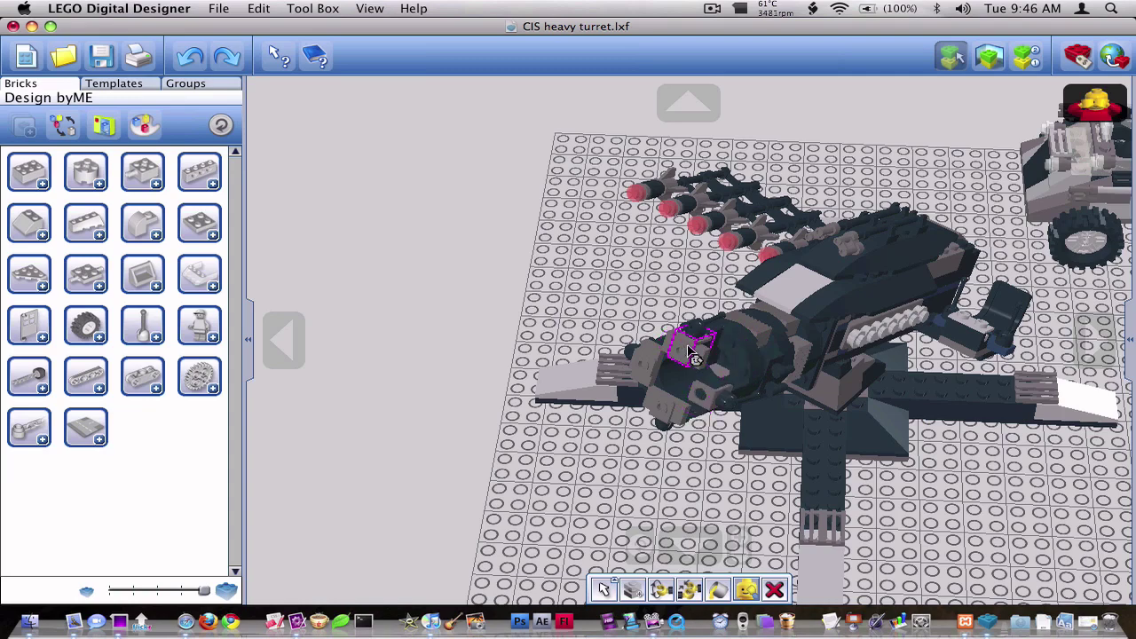
{"action": "left_click", "coordinate": [699, 330]}
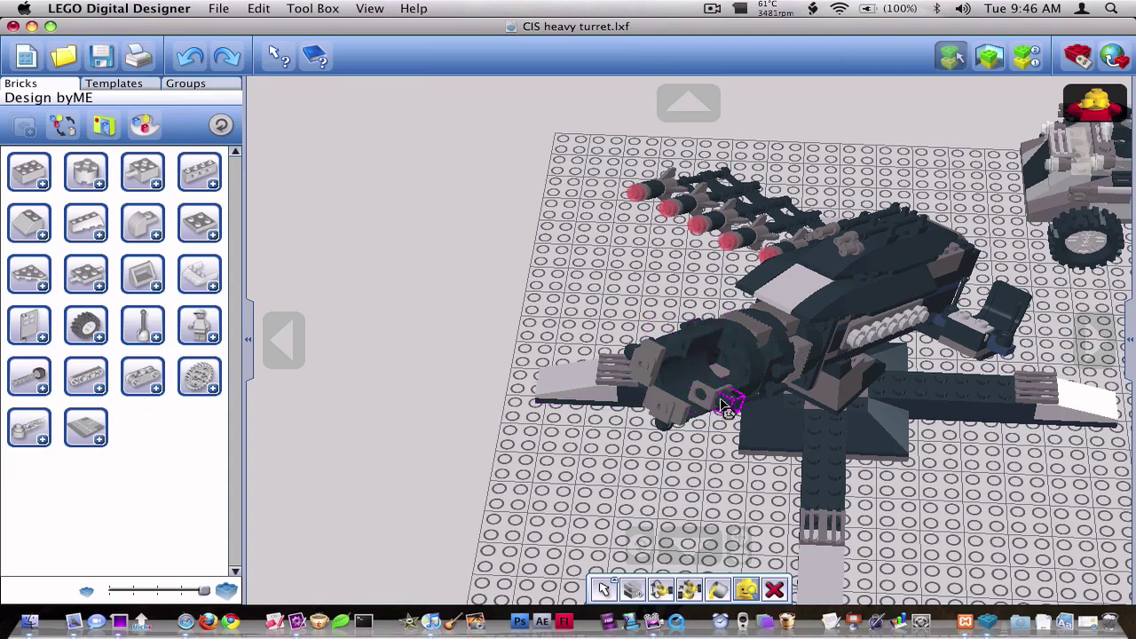
{"action": "left_click", "coordinate": [747, 350]}
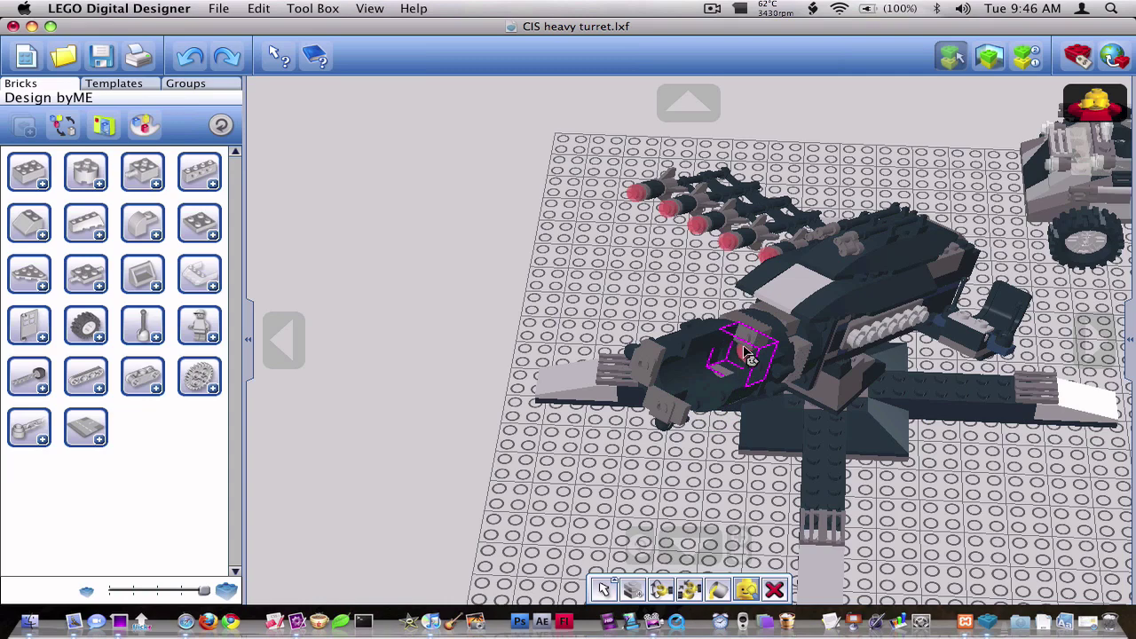
{"action": "left_click", "coordinate": [745, 333]}
{"action": "left_click", "coordinate": [706, 344]}
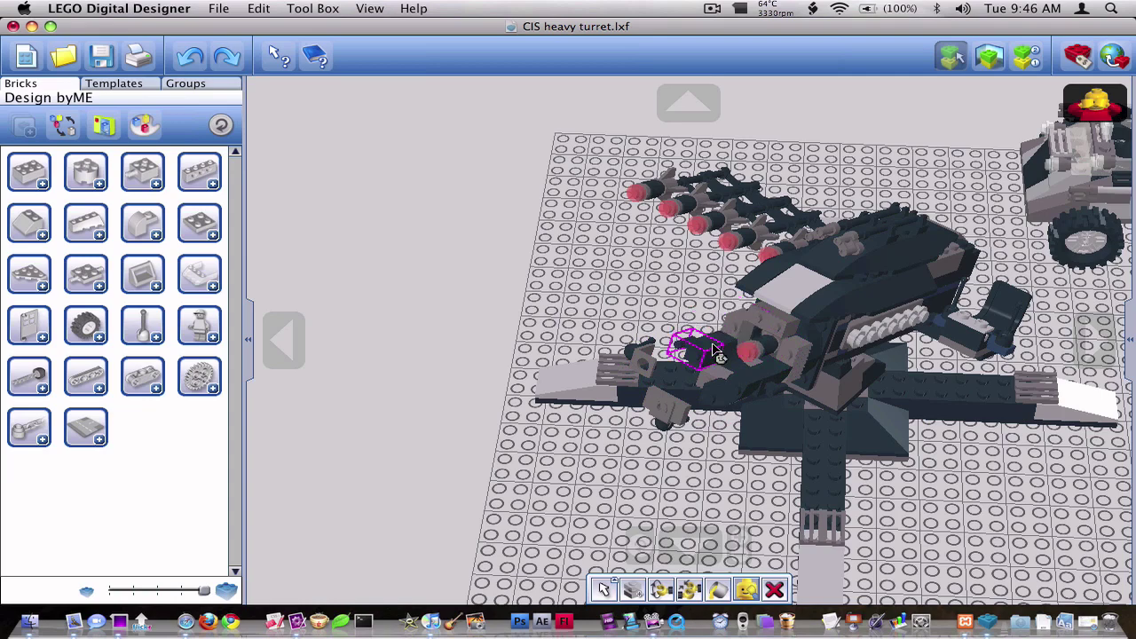
{"action": "left_click", "coordinate": [788, 330]}
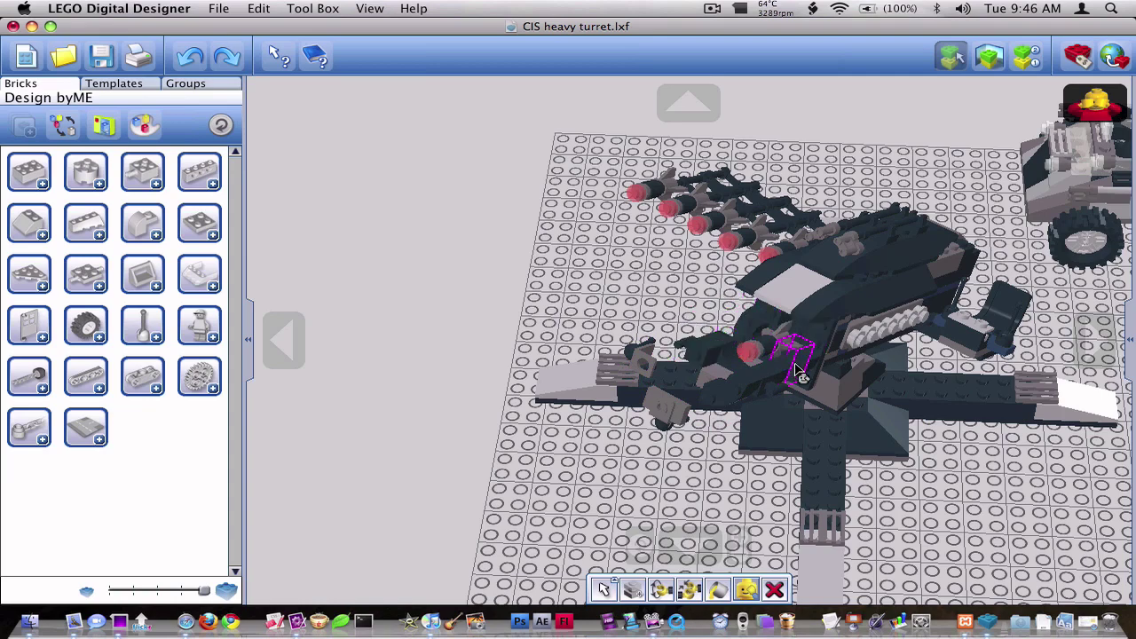
Try to move the red-tipped missile from inside the turret's barrel onto the empty baseplate beside it.
{"action": "right_click_drag", "start_coordinate": [760, 391], "coordinate": [781, 379]}
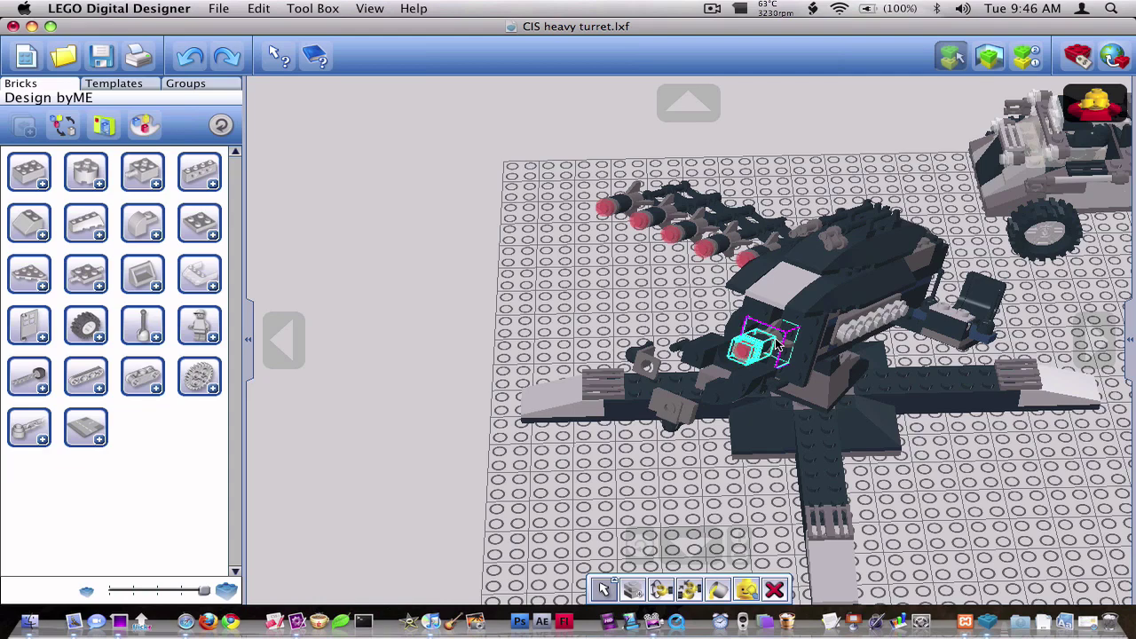
{"action": "left_click_drag", "start_coordinate": [761, 355], "coordinate": [545, 292]}
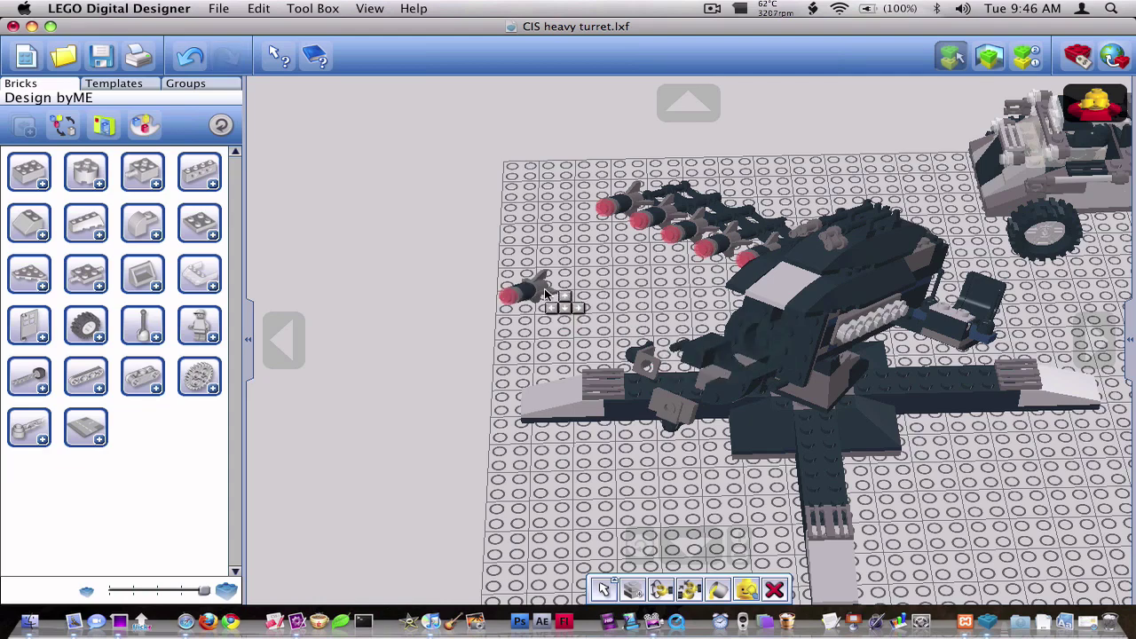
{"action": "key", "text": "Escape"}
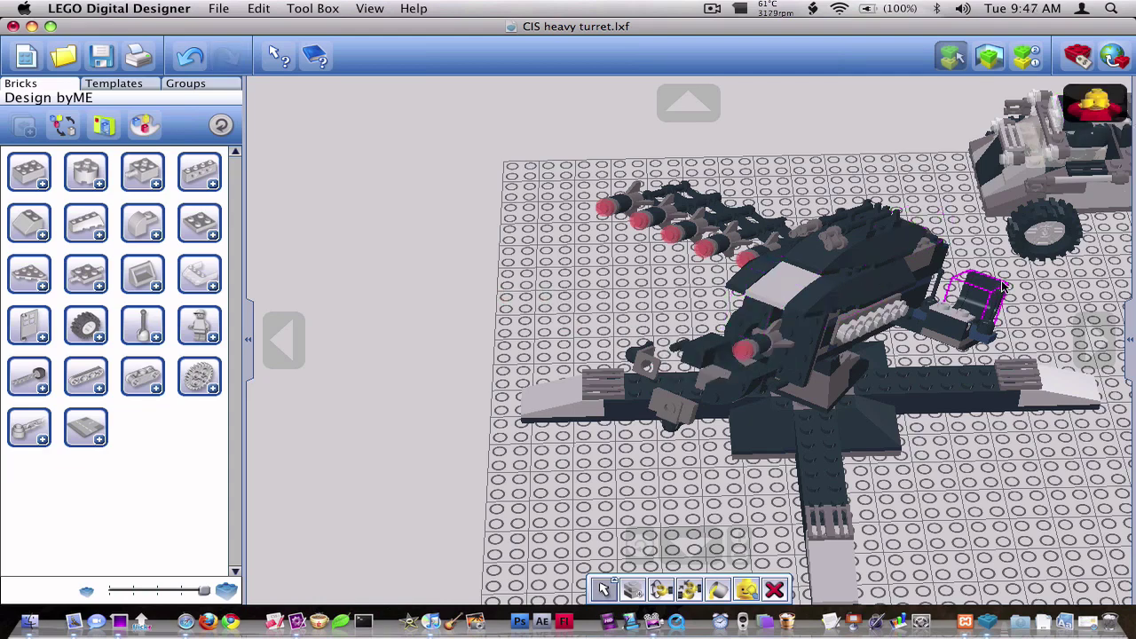
Restore all hidden bricks of the turret's barrel.
{"action": "left_click", "coordinate": [1105, 104]}
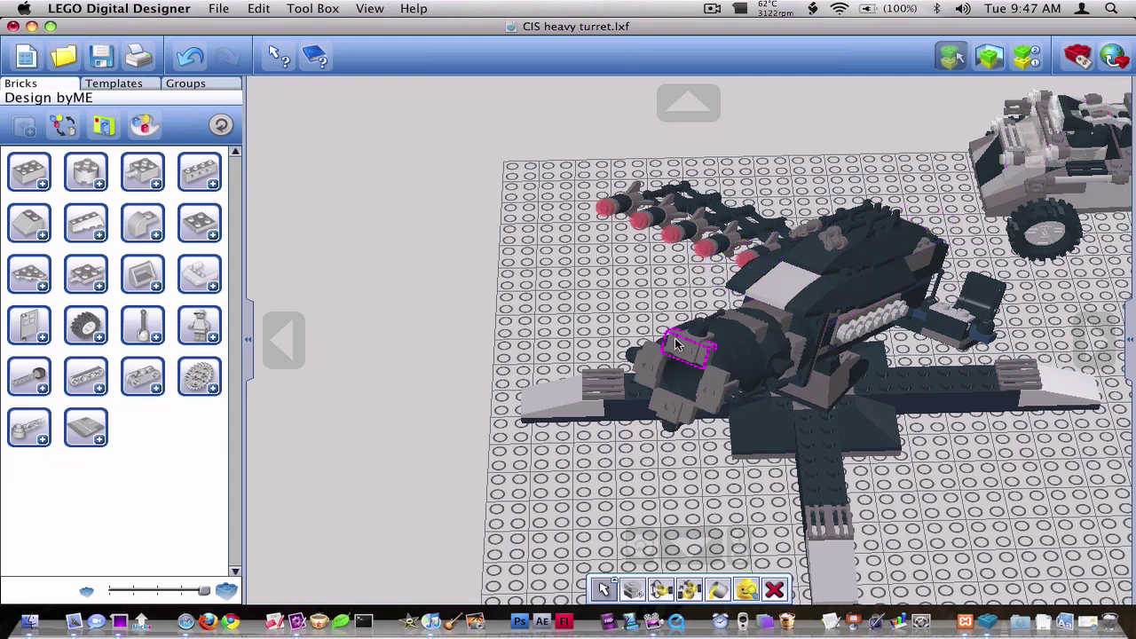
{"action": "mouse_move", "coordinate": [679, 346]}
{"action": "right_mouse_down"}
{"action": "mouse_move", "coordinate": [763, 333]}
{"action": "mouse_move", "coordinate": [673, 337]}
{"action": "right_mouse_up"}
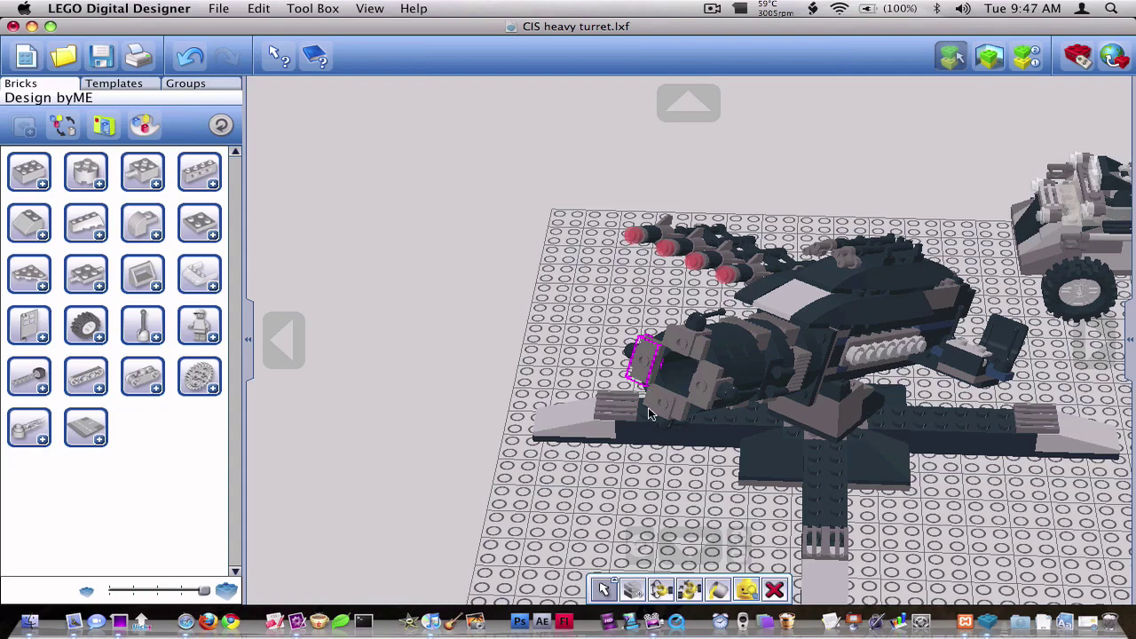
{"action": "right_click_drag", "start_coordinate": [708, 429], "coordinate": [783, 446]}
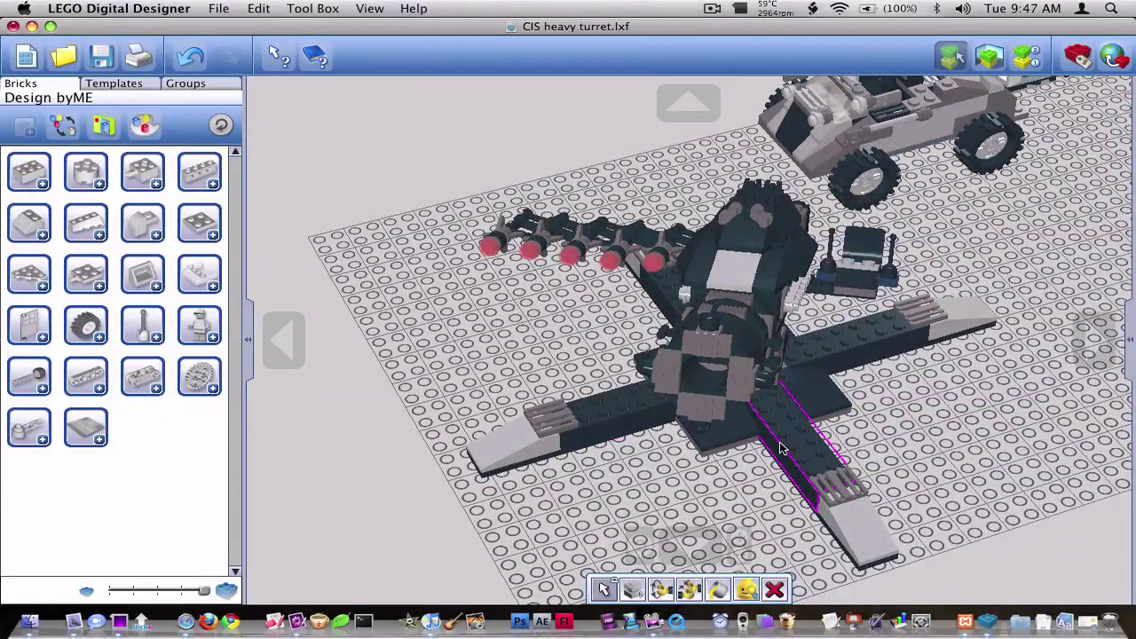